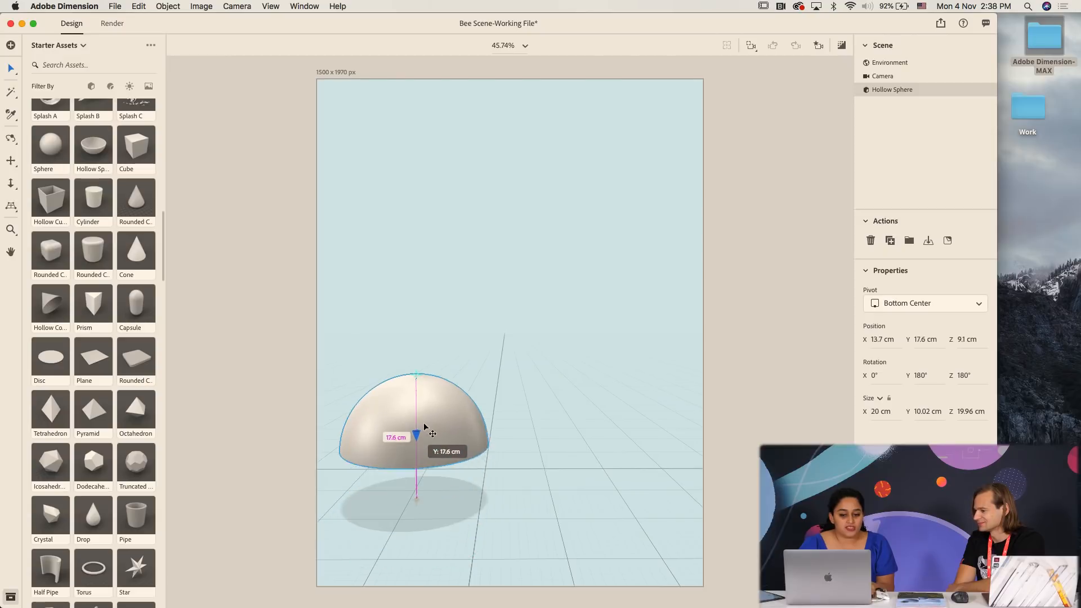
- Add a capsule below the hollow sphere, tilt it 63° about X, and scale it to about 9.8 × 19.6 × 9.8 cm
{"action": "left_click_drag", "start_coordinate": [135, 306], "coordinate": [507, 513]}
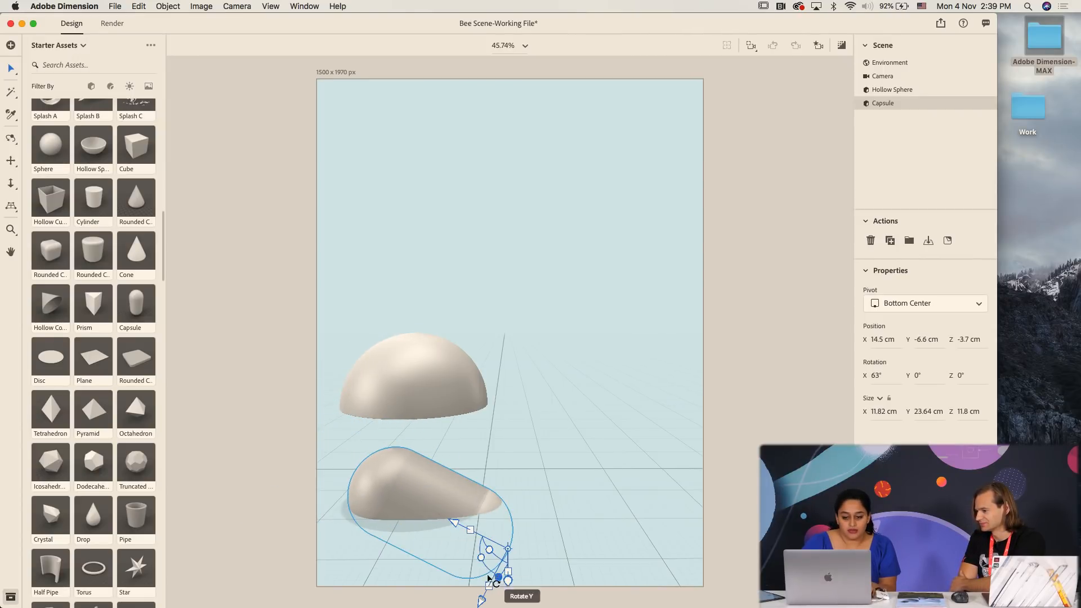
{"action": "scroll", "coordinate": [492, 561], "scroll_direction": "right", "scroll_amount": 2}
{"action": "scroll", "coordinate": [492, 560], "scroll_direction": "left", "scroll_amount": 2}
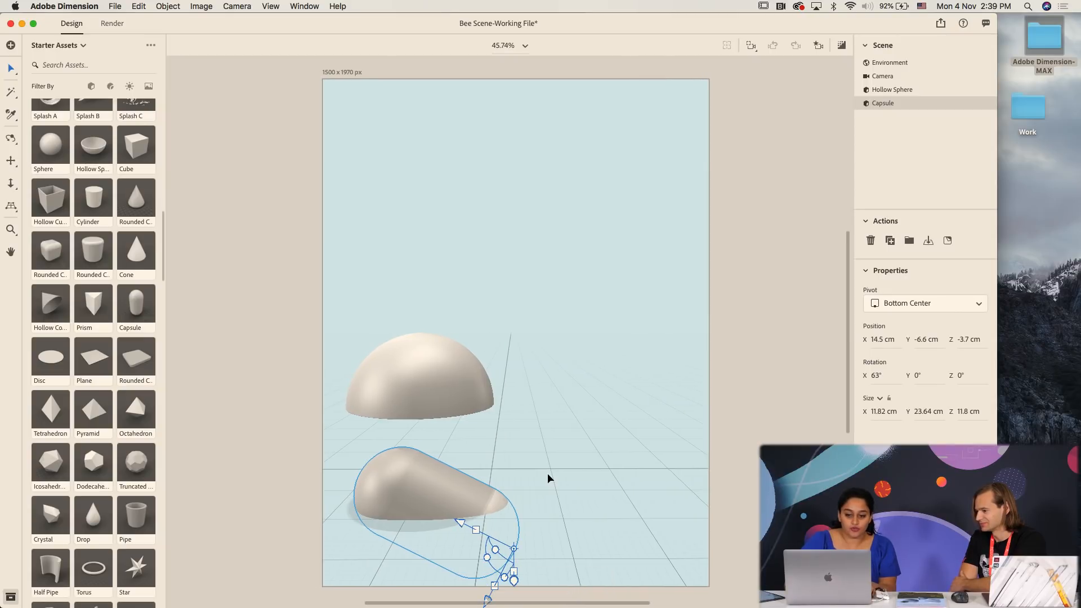
{"action": "key", "text": "super+minus"}
{"action": "left_click_drag", "start_coordinate": [486, 541], "coordinate": [499, 519]}
{"action": "left_click_drag", "start_coordinate": [490, 453], "coordinate": [491, 448]}
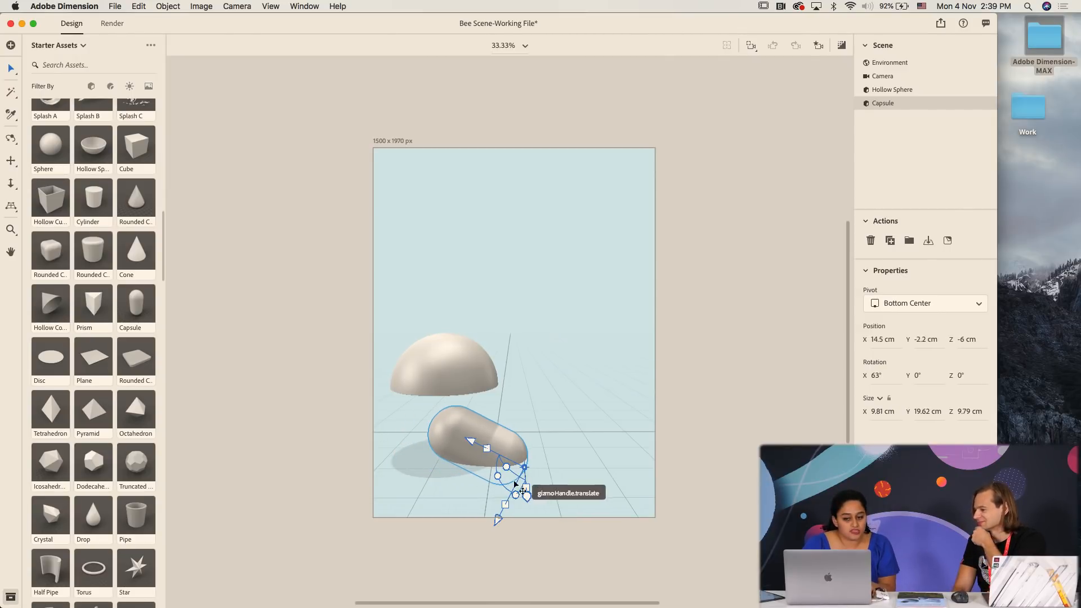
- Move the capsule directly beneath the hollow sphere, tilt it to 73° about X, and shrink it to about 18.2 cm long
{"action": "left_click_drag", "start_coordinate": [474, 448], "coordinate": [434, 436]}
{"action": "left_click_drag", "start_coordinate": [469, 471], "coordinate": [455, 441]}
{"action": "left_click_drag", "start_coordinate": [480, 477], "coordinate": [474, 505]}
{"action": "left_click_drag", "start_coordinate": [436, 433], "coordinate": [436, 436]}
- Duplicate the hollow sphere, place the copy beside the capsule rotated 90° about X, and enlarge it to about 21.7 cm across
{"action": "left_click", "coordinate": [442, 391]}
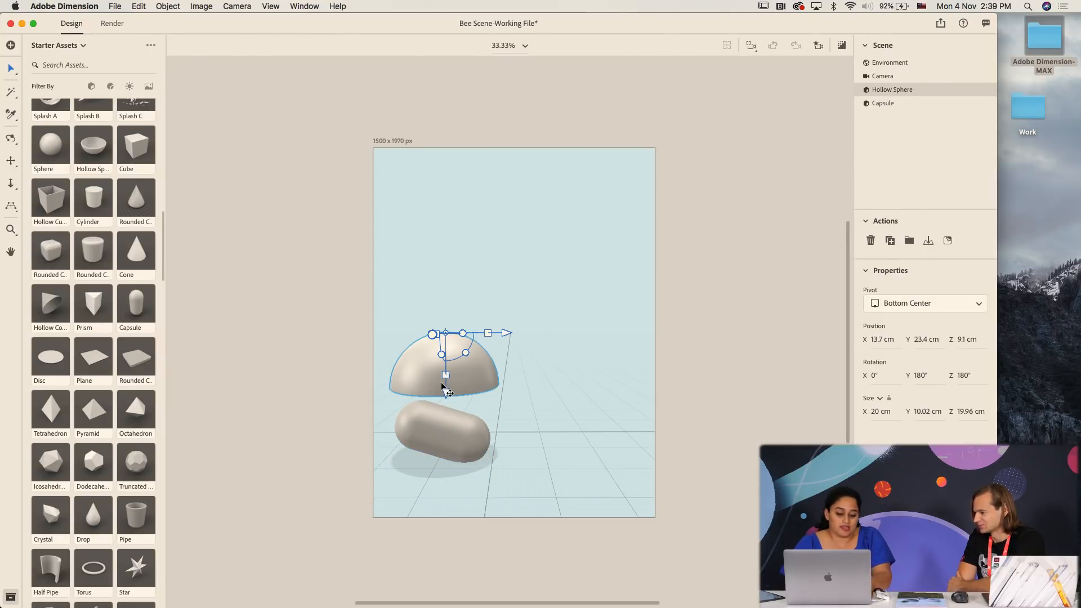
{"action": "key", "text": "super+d"}
{"action": "left_click_drag", "start_coordinate": [507, 333], "coordinate": [555, 325]}
{"action": "left_click_drag", "start_coordinate": [547, 276], "coordinate": [546, 346]}
{"action": "left_click_drag", "start_coordinate": [603, 403], "coordinate": [564, 403]}
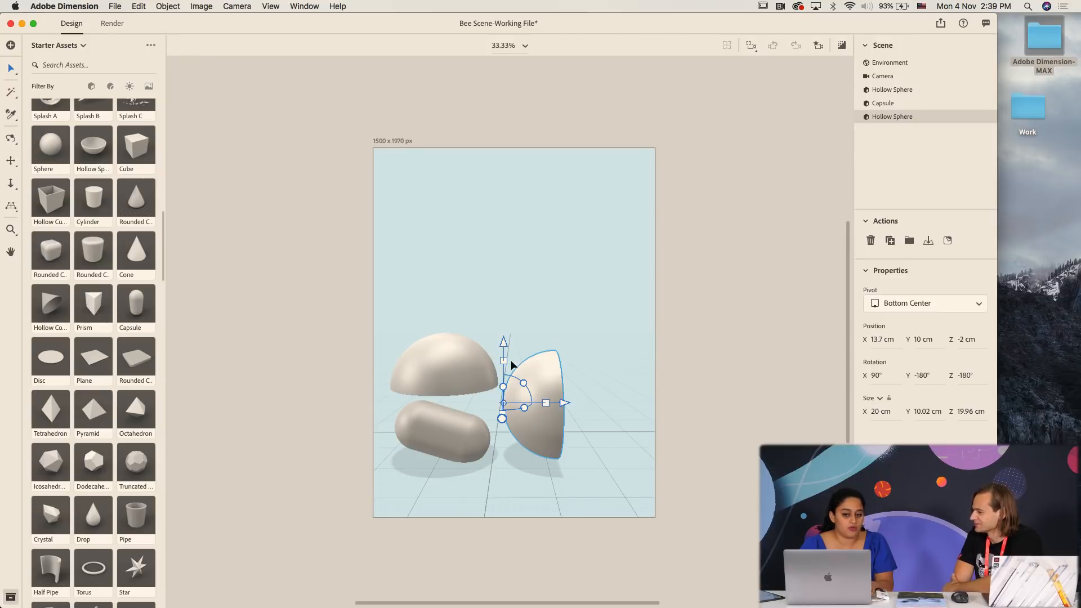
{"action": "left_click_drag", "start_coordinate": [504, 366], "coordinate": [505, 364]}
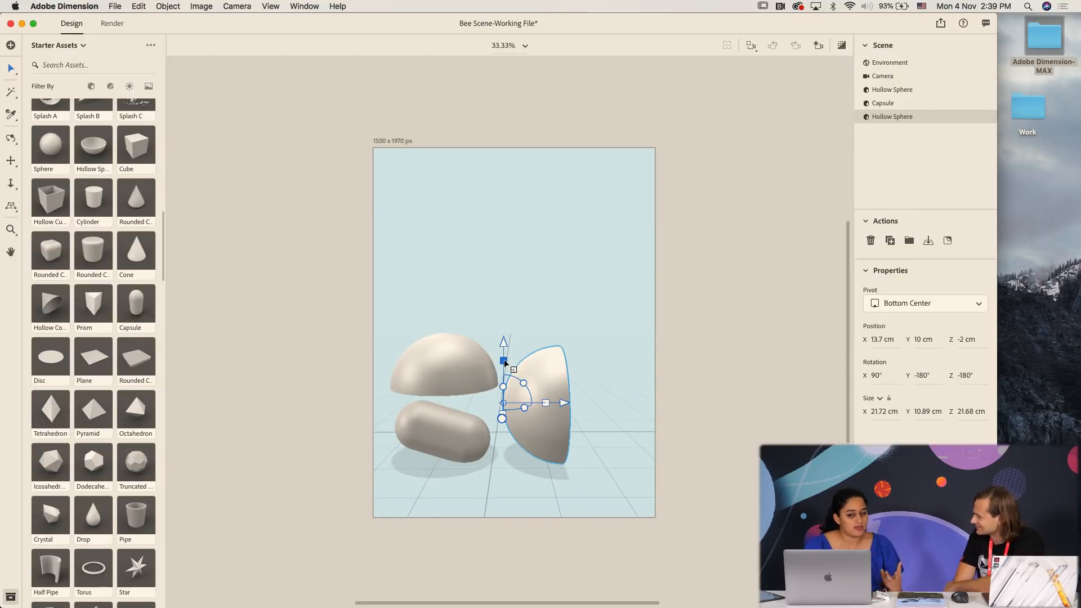
- Add a 20 cm sphere beside the upright hollow sphere, at about X 18.4 cm and Z -24.1 cm
{"action": "left_click_drag", "start_coordinate": [51, 149], "coordinate": [623, 456]}
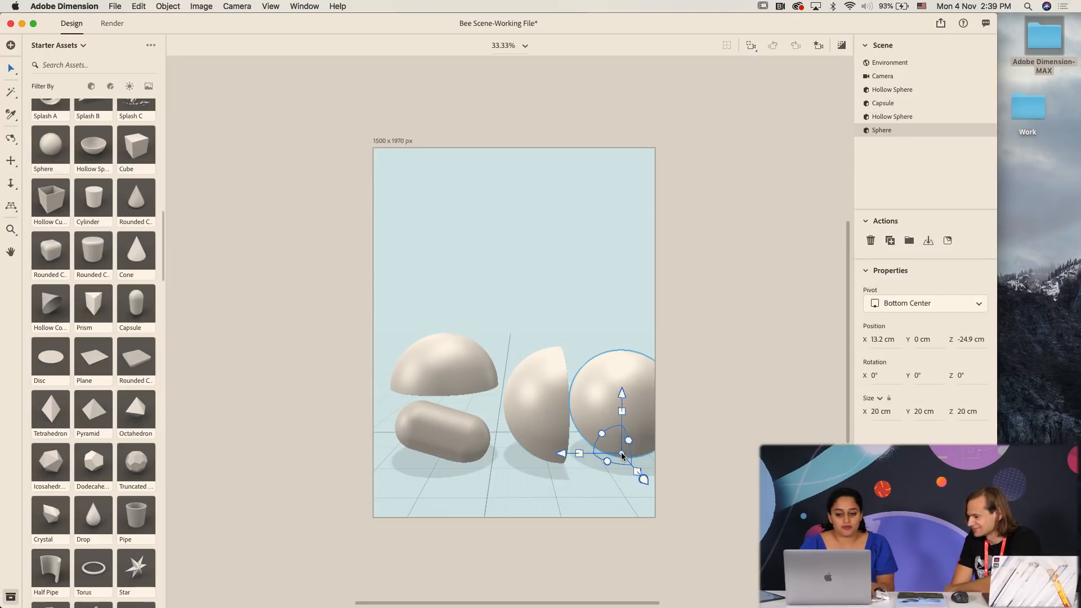
{"action": "left_click_drag", "start_coordinate": [653, 492], "coordinate": [651, 498]}
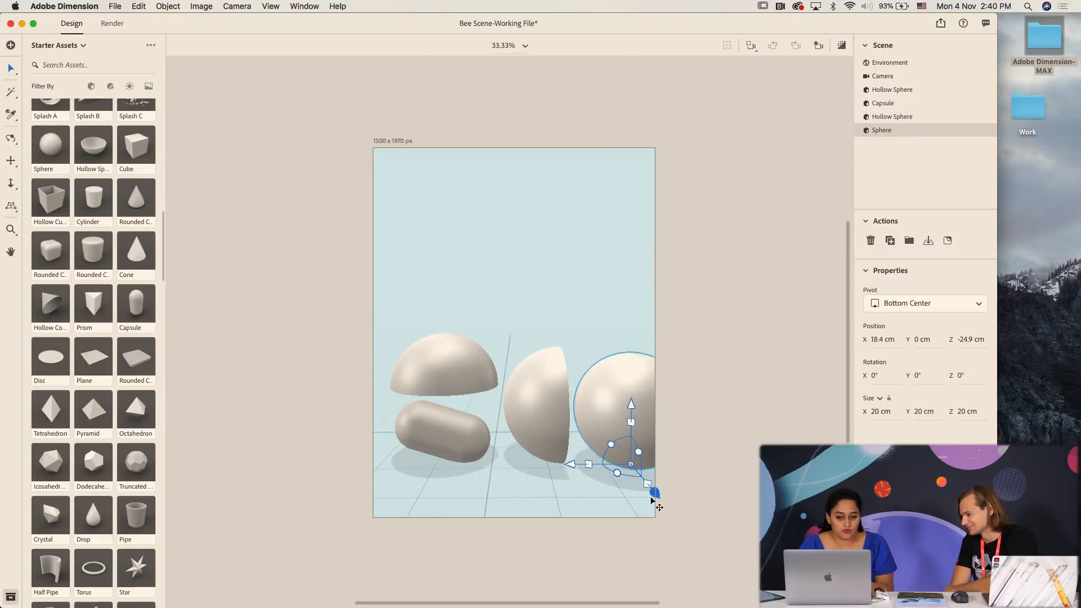
{"action": "left_click_drag", "start_coordinate": [571, 467], "coordinate": [566, 466]}
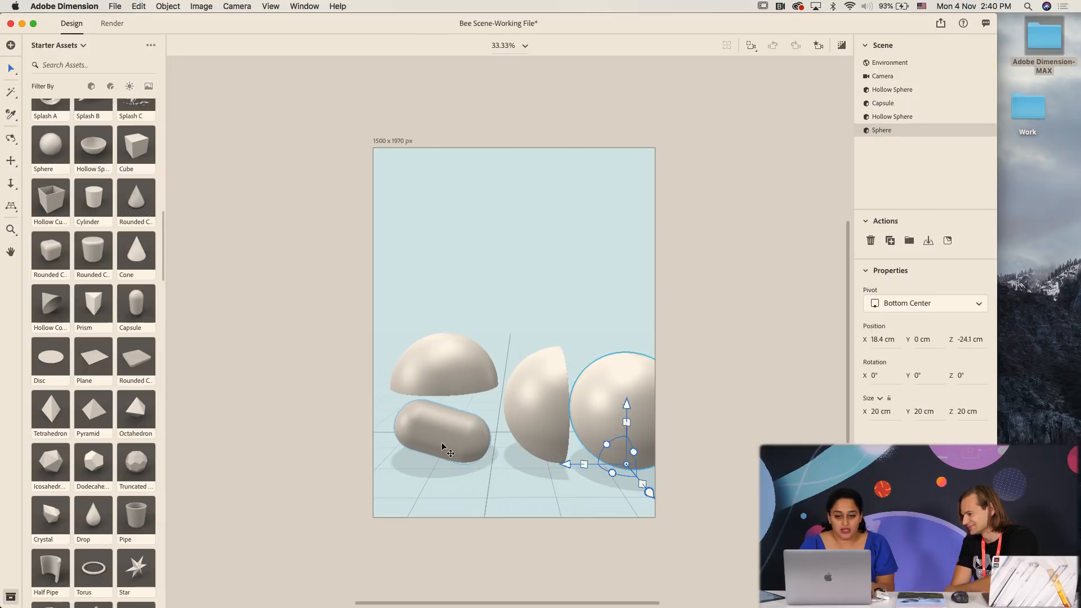
- Raise the sphere, the capsule and the dome-shaped hollow sphere together, leaving out the upright hollow sphere
{"action": "left_click", "coordinate": [442, 443], "text": "shift"}
{"action": "left_click", "coordinate": [449, 379], "text": "shift"}
{"action": "left_click_drag", "start_coordinate": [533, 408], "coordinate": [547, 353]}
{"action": "left_click", "coordinate": [596, 446]}
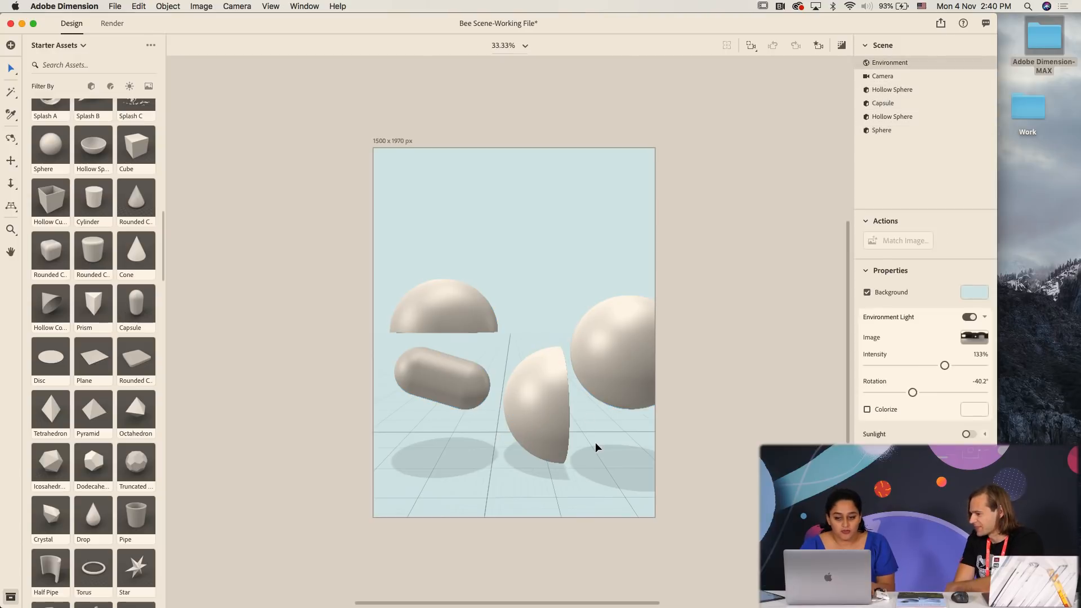
- Shift the upright hollow sphere and the full sphere closer to the capsule
{"action": "left_click", "coordinate": [560, 415]}
{"action": "left_click_drag", "start_coordinate": [568, 407], "coordinate": [552, 410]}
{"action": "left_click", "coordinate": [611, 363]}
- Nudge the capsule up and away from the upright hollow sphere so it sits closer beneath the dome
{"action": "left_click", "coordinate": [476, 389]}
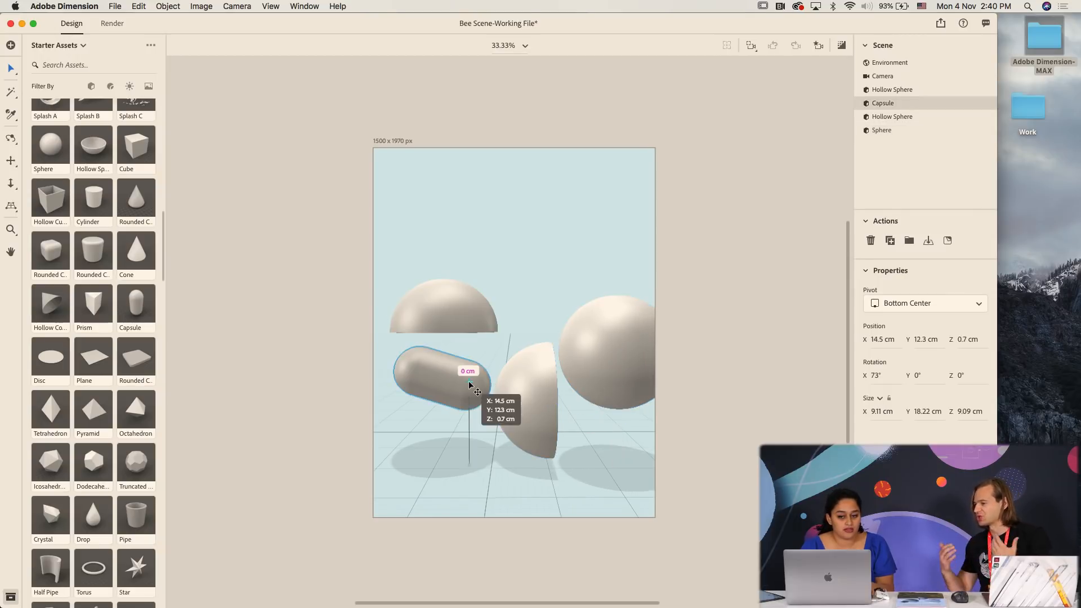
{"action": "left_click_drag", "start_coordinate": [473, 442], "coordinate": [433, 381]}
{"action": "left_click_drag", "start_coordinate": [461, 449], "coordinate": [468, 440]}
{"action": "left_click_drag", "start_coordinate": [426, 368], "coordinate": [429, 369]}
- Move the upright hollow sphere to about Y 10.8 cm and Z 0.7 cm, and nudge the full sphere closer to it
{"action": "left_click", "coordinate": [520, 384]}
{"action": "left_click_drag", "start_coordinate": [556, 406], "coordinate": [551, 407]}
{"action": "left_click", "coordinate": [598, 362]}
{"action": "left_click", "coordinate": [545, 390]}
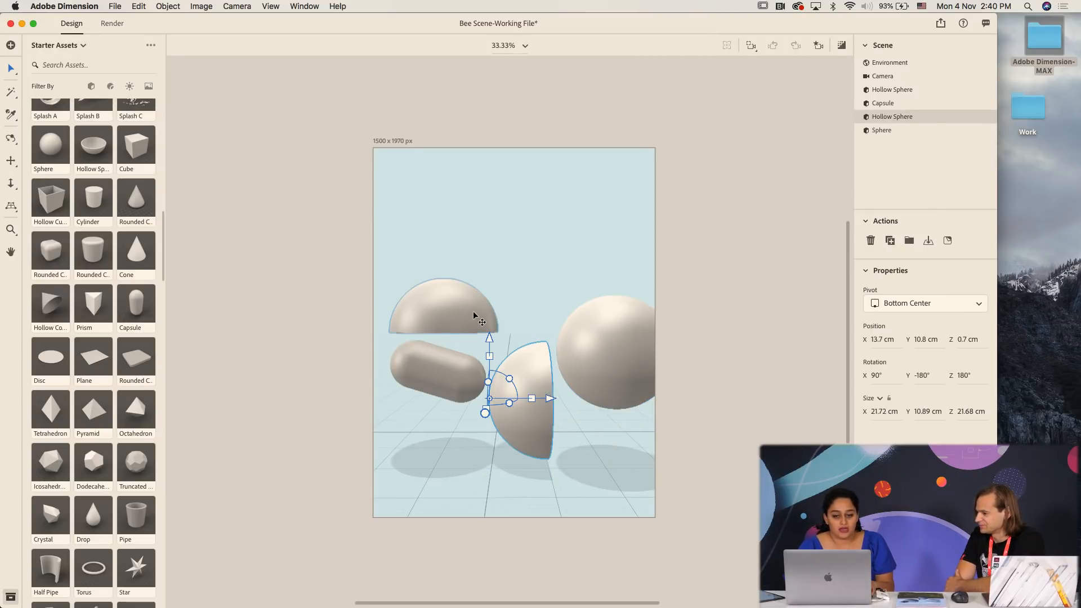
- Select both hollow spheres, the capsule and the sphere, and shift them together along Z to about -4.3 cm
{"action": "left_click", "coordinate": [475, 314]}
{"action": "left_click", "coordinate": [443, 385], "text": "shift"}
{"action": "left_click", "coordinate": [540, 400], "text": "shift"}
{"action": "left_click", "coordinate": [607, 356], "text": "shift"}
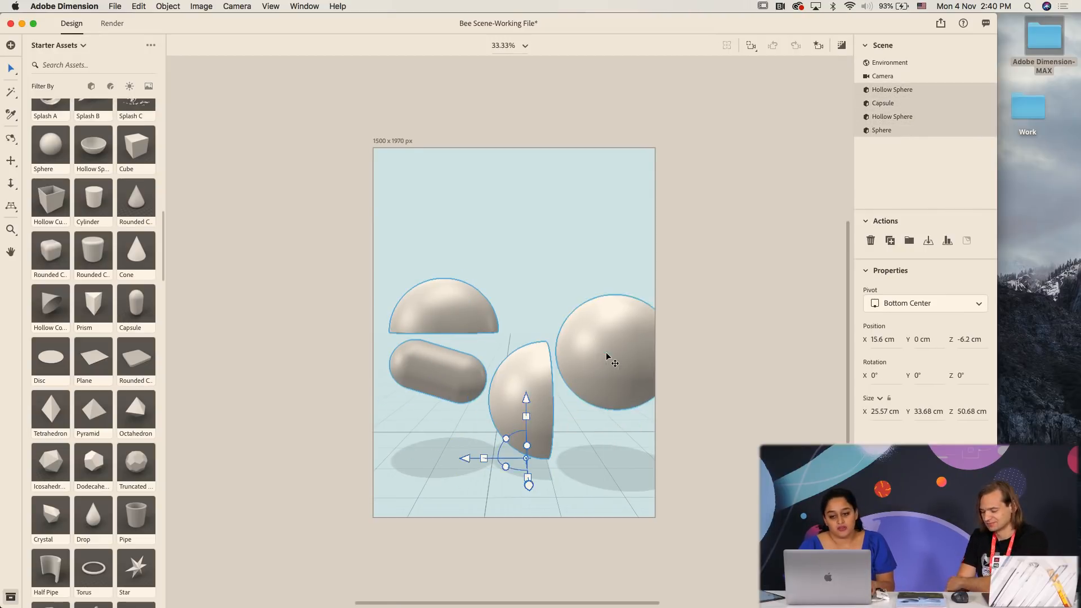
{"action": "left_click_drag", "start_coordinate": [466, 459], "coordinate": [455, 459]}
- Dolly the camera back to fit all four objects in the frame and raise them together to about Y 4.5 cm
{"action": "key", "text": "1"}
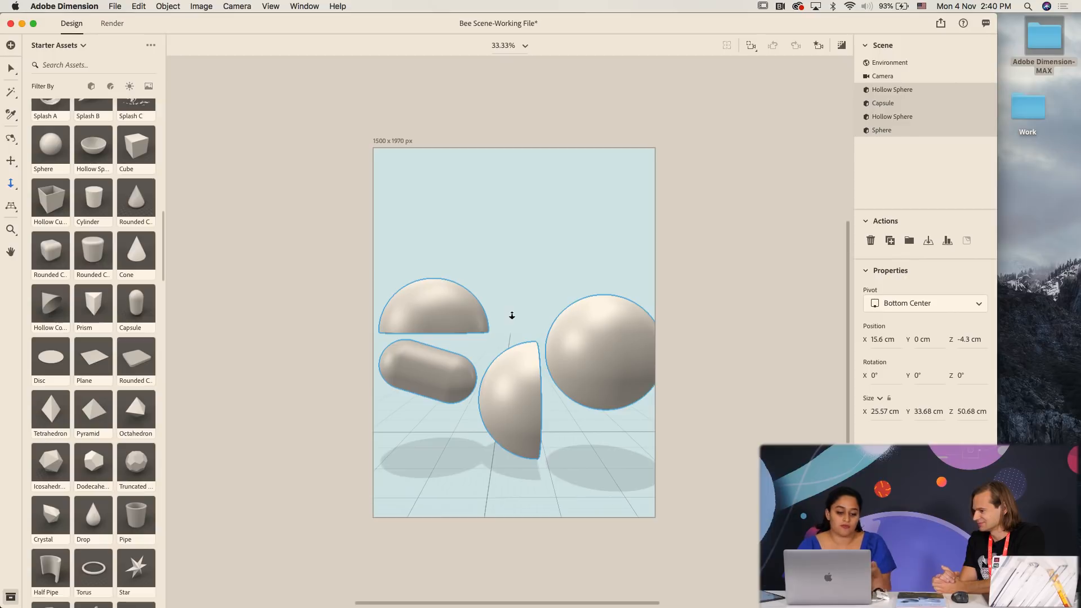
{"action": "left_click_drag", "start_coordinate": [511, 317], "coordinate": [509, 307]}
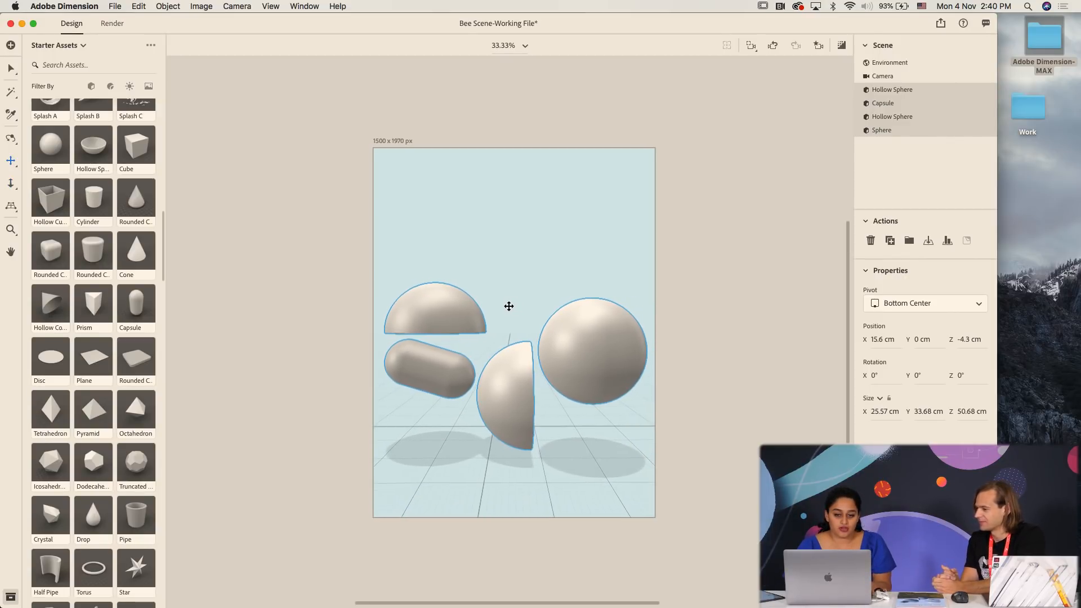
{"action": "key", "text": "v"}
{"action": "left_click_drag", "start_coordinate": [399, 249], "coordinate": [624, 481]}
{"action": "left_click_drag", "start_coordinate": [513, 402], "coordinate": [508, 374]}
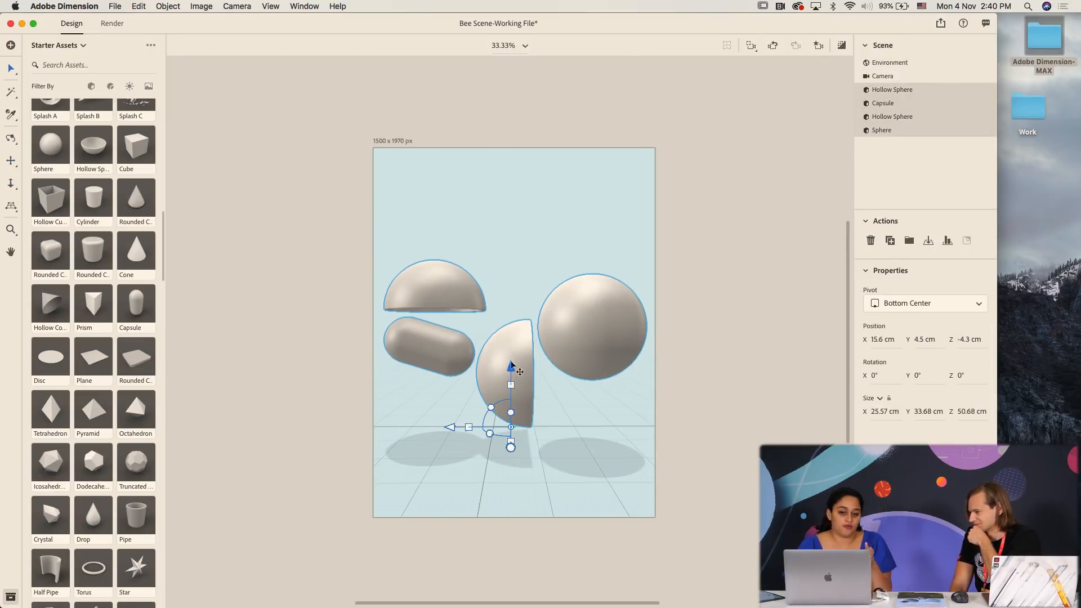
{"action": "left_click", "coordinate": [535, 270]}
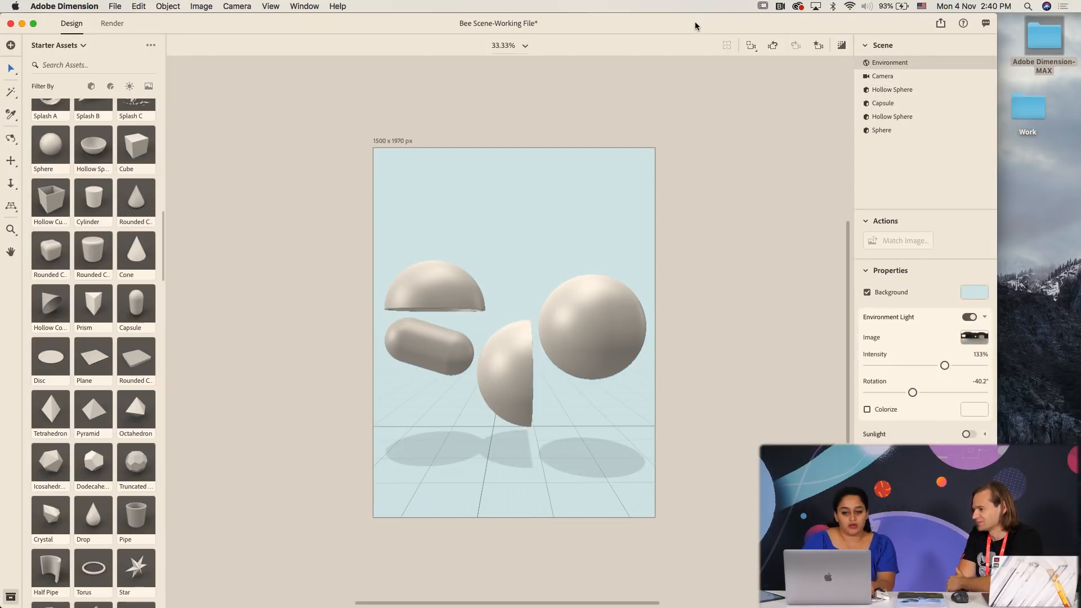
- Switch to Google Chrome, browse the Adobe Stock 3D results for materials, and return to Adobe Dimension
{"action": "key", "text": "ctrl+Up"}
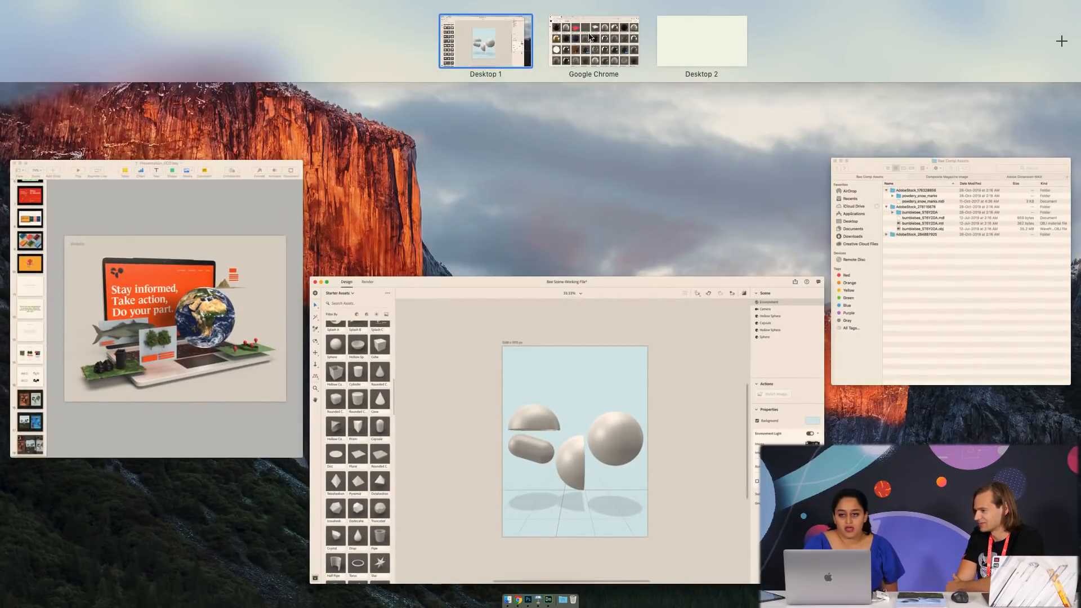
{"action": "left_click", "coordinate": [590, 37]}
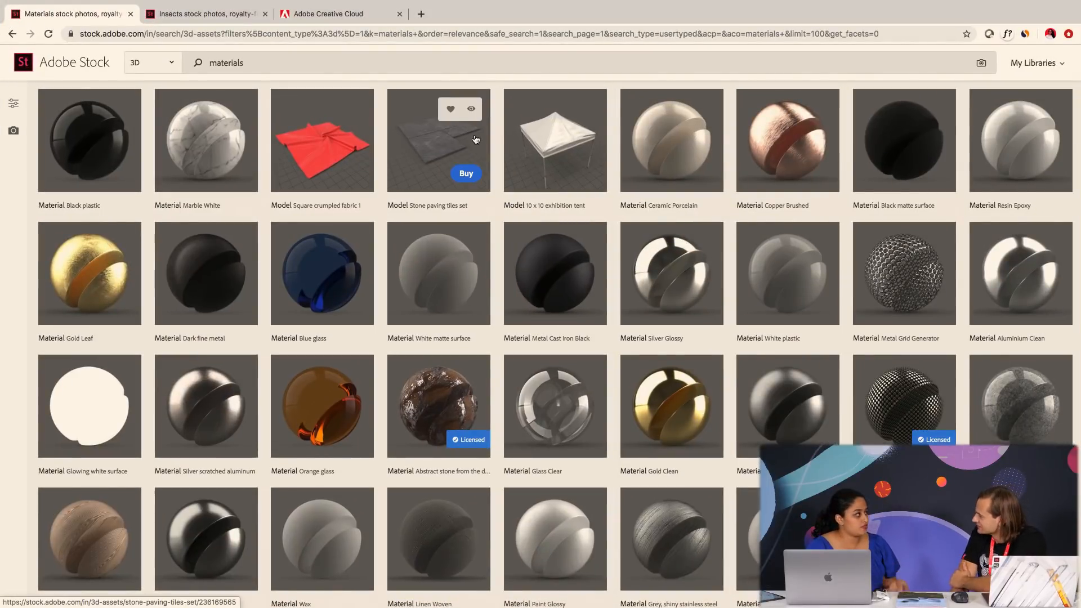
{"action": "scroll", "coordinate": [314, 235], "scroll_direction": "down", "scroll_amount": 10}
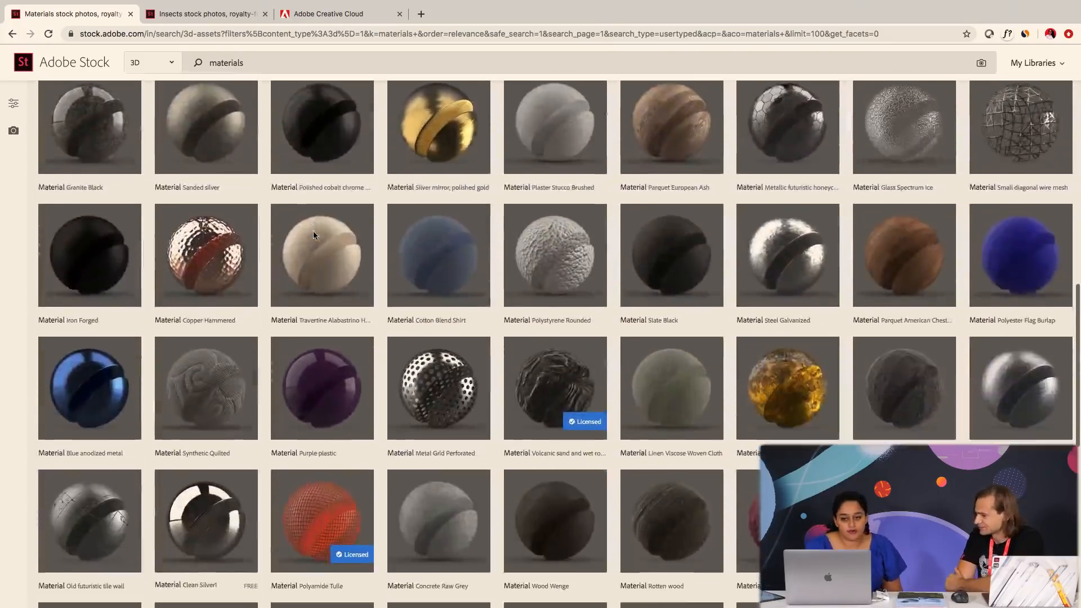
{"action": "scroll", "coordinate": [314, 236], "scroll_direction": "up", "scroll_amount": 15}
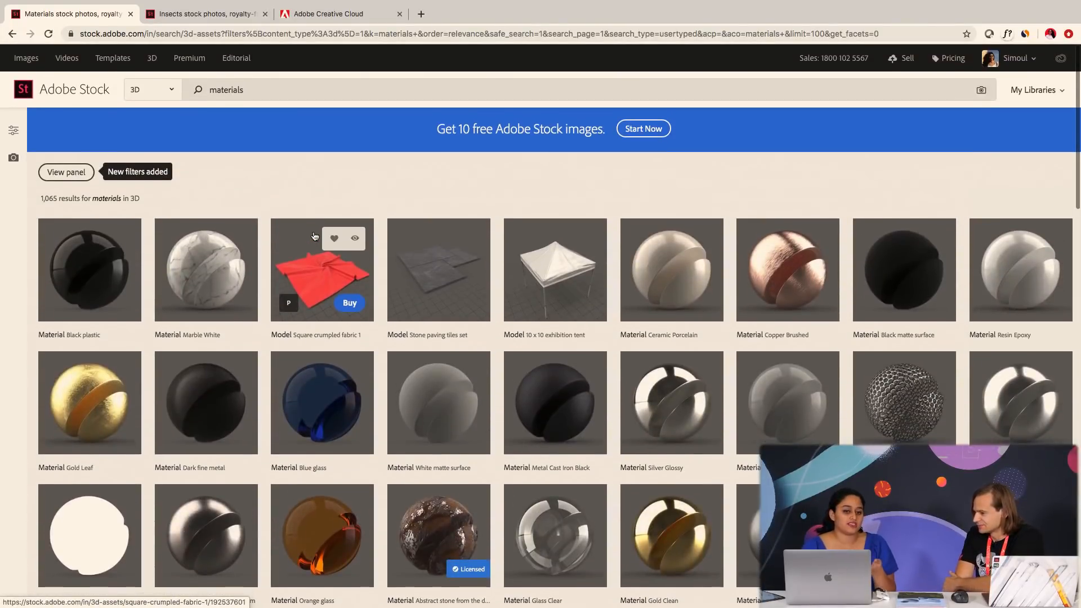
{"action": "key", "text": "ctrl+Up"}
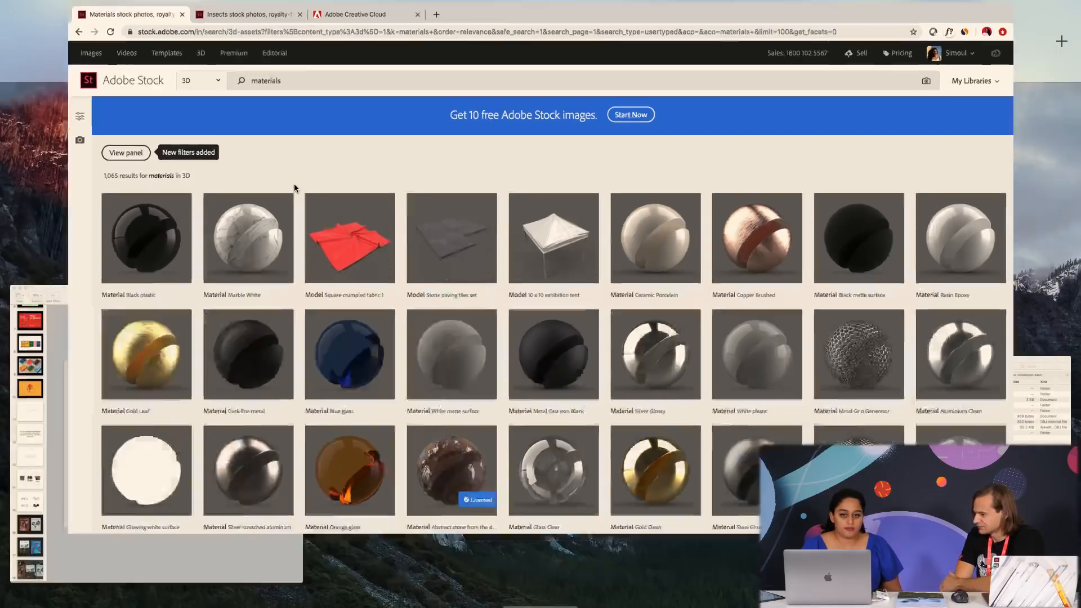
{"action": "left_click", "coordinate": [462, 233]}
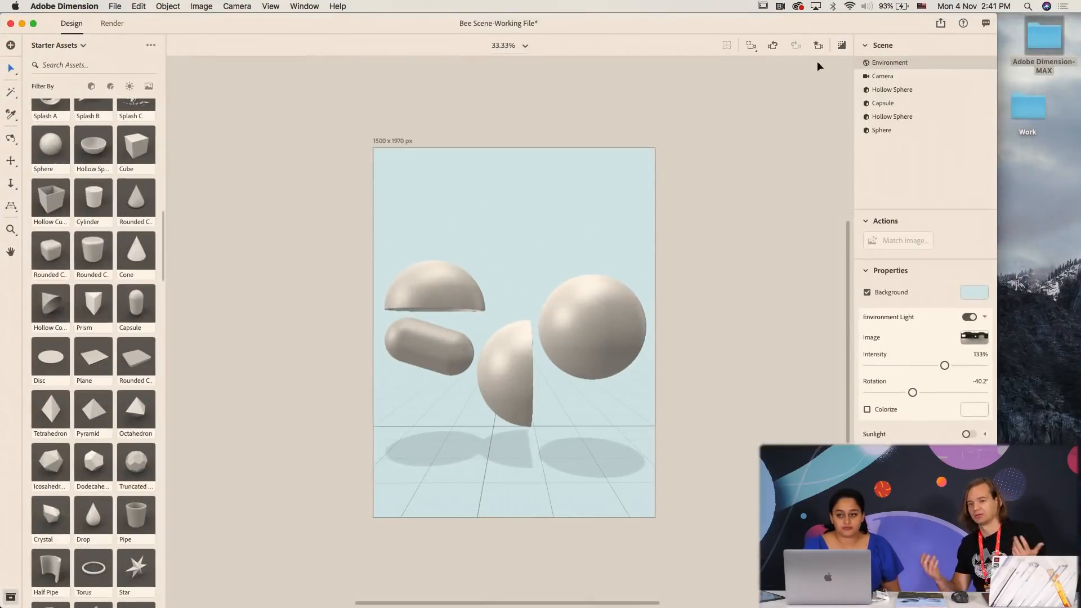
- Arrange the Bee Comp Assets Finder window beside the Dimension window so its material files and the canvas are both accessible
{"action": "left_click_drag", "start_coordinate": [692, 22], "coordinate": [693, 181]}
{"action": "left_click", "coordinate": [763, 69]}
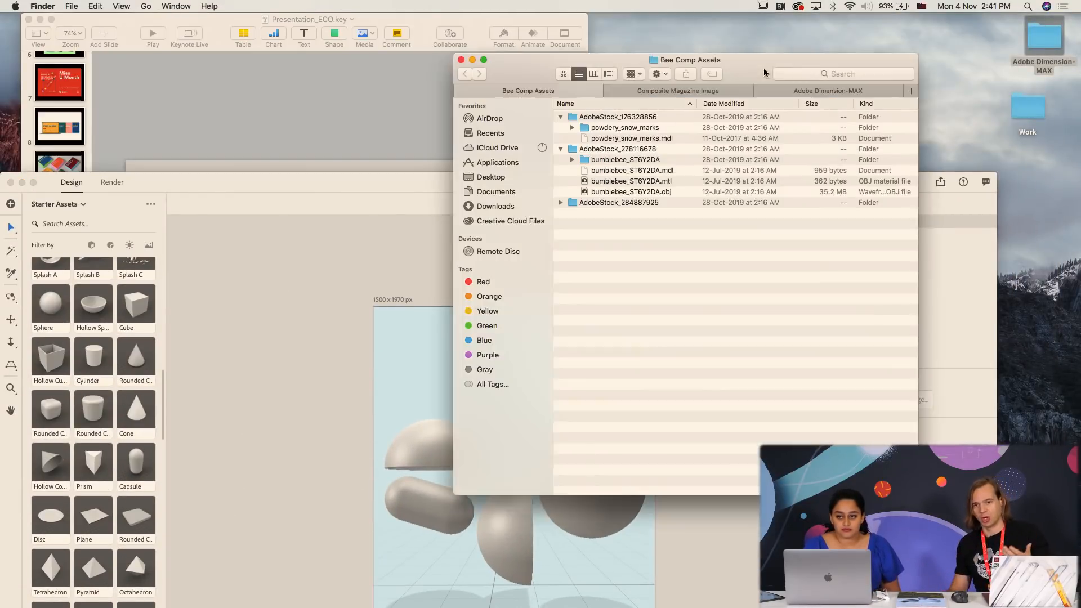
{"action": "left_click_drag", "start_coordinate": [763, 69], "coordinate": [971, 19]}
{"action": "left_click_drag", "start_coordinate": [572, 185], "coordinate": [582, 68]}
- Apply the Brass starter material to the full sphere
{"action": "scroll", "coordinate": [64, 394], "scroll_direction": "down", "scroll_amount": 15}
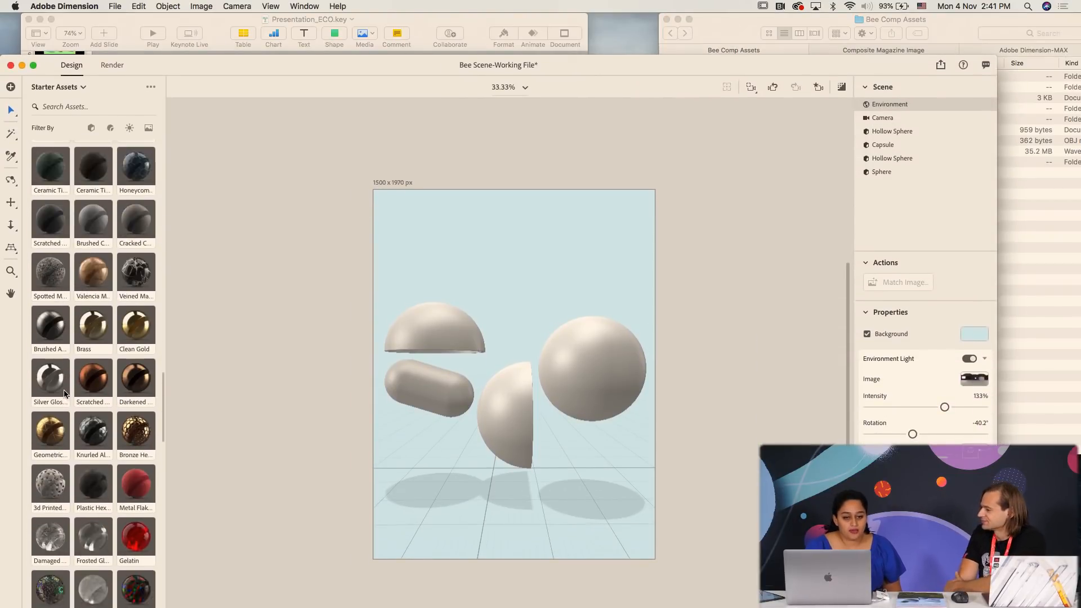
{"action": "scroll", "coordinate": [64, 391], "scroll_direction": "down", "scroll_amount": 3}
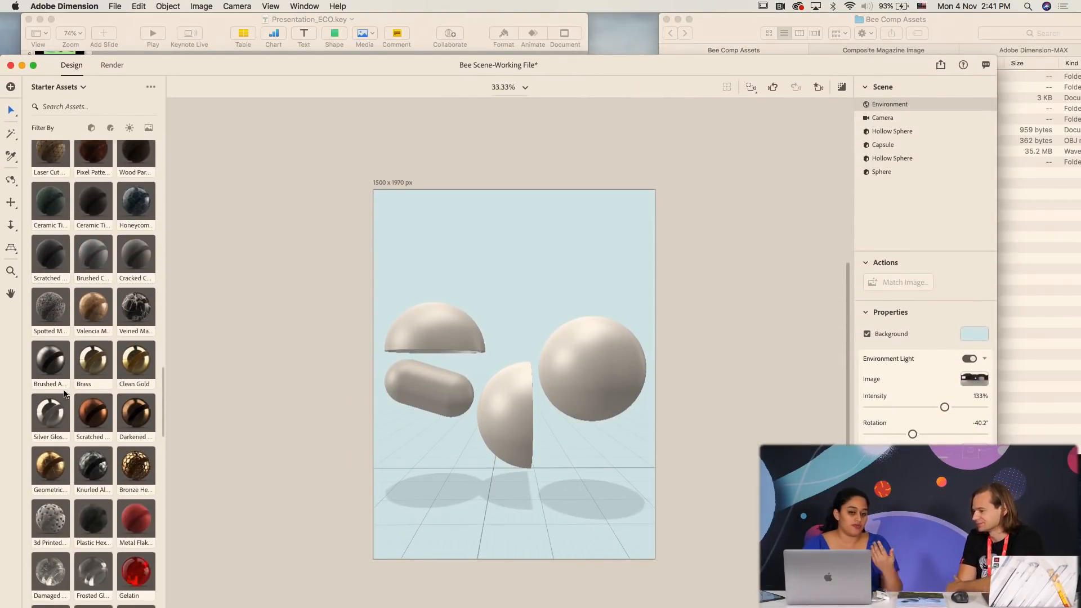
{"action": "left_click_drag", "start_coordinate": [90, 326], "coordinate": [590, 359]}
- Apply the powdery_snow_marks.mdl material from the Bee Comp Assets folder to the full sphere
{"action": "left_click", "coordinate": [1036, 203]}
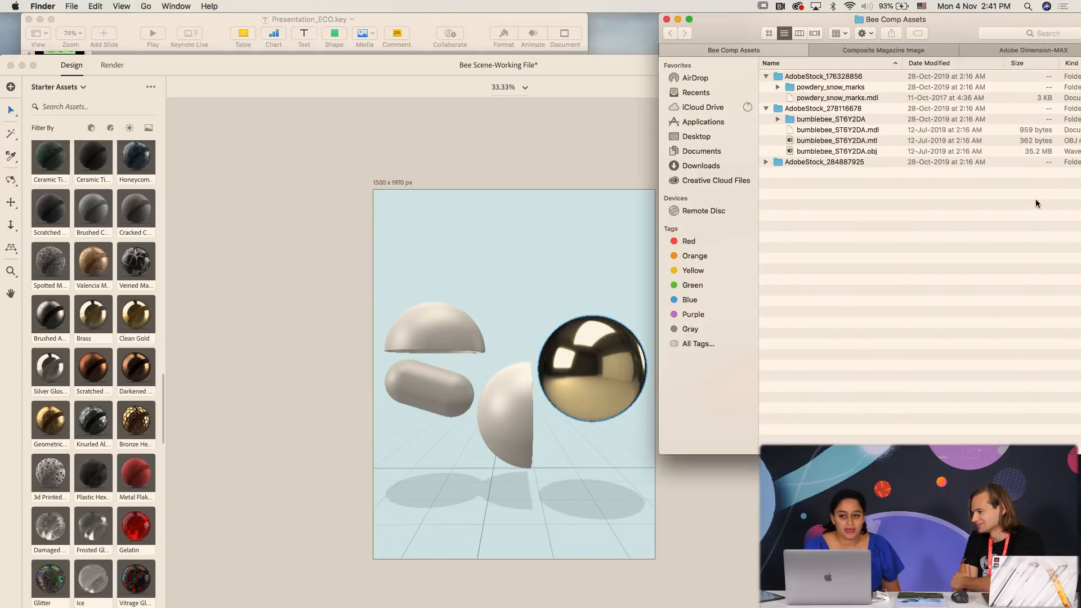
{"action": "left_click", "coordinate": [806, 100]}
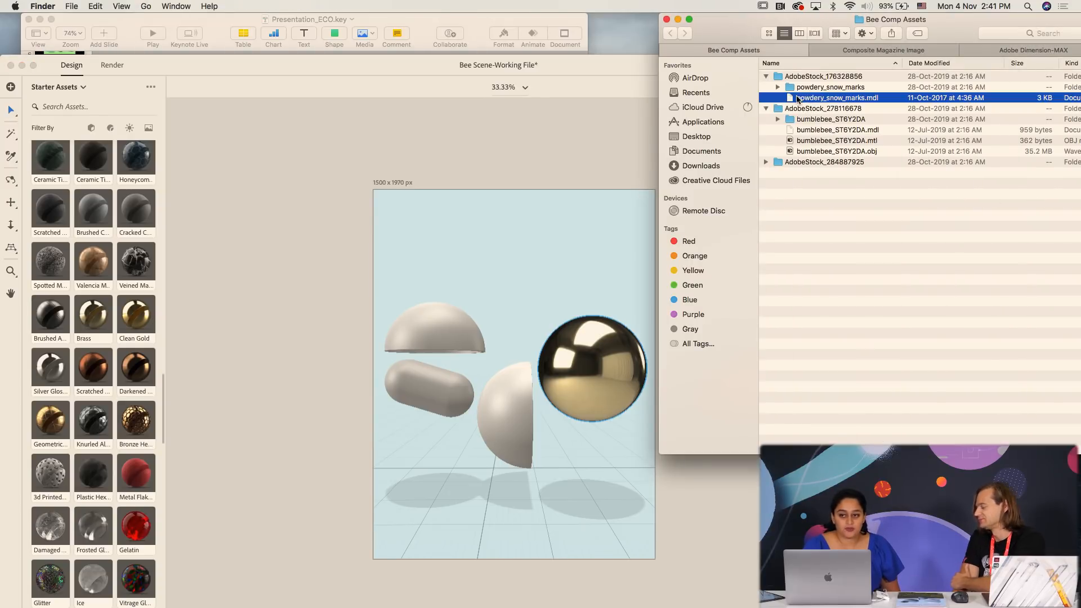
{"action": "left_click_drag", "start_coordinate": [791, 100], "coordinate": [595, 357]}
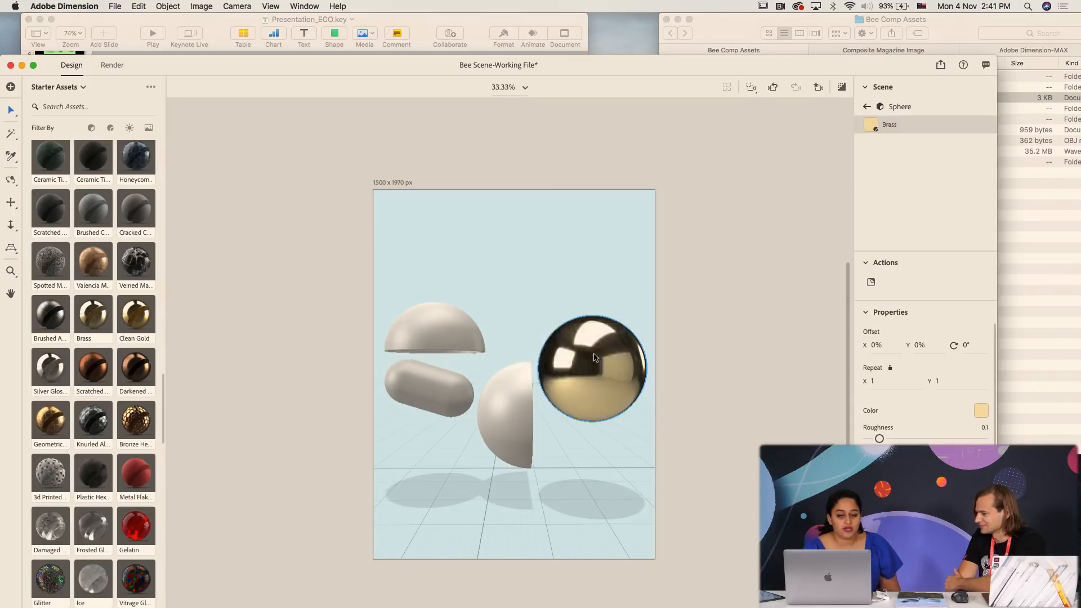
{"action": "left_click_drag", "start_coordinate": [568, 66], "coordinate": [567, 33]}
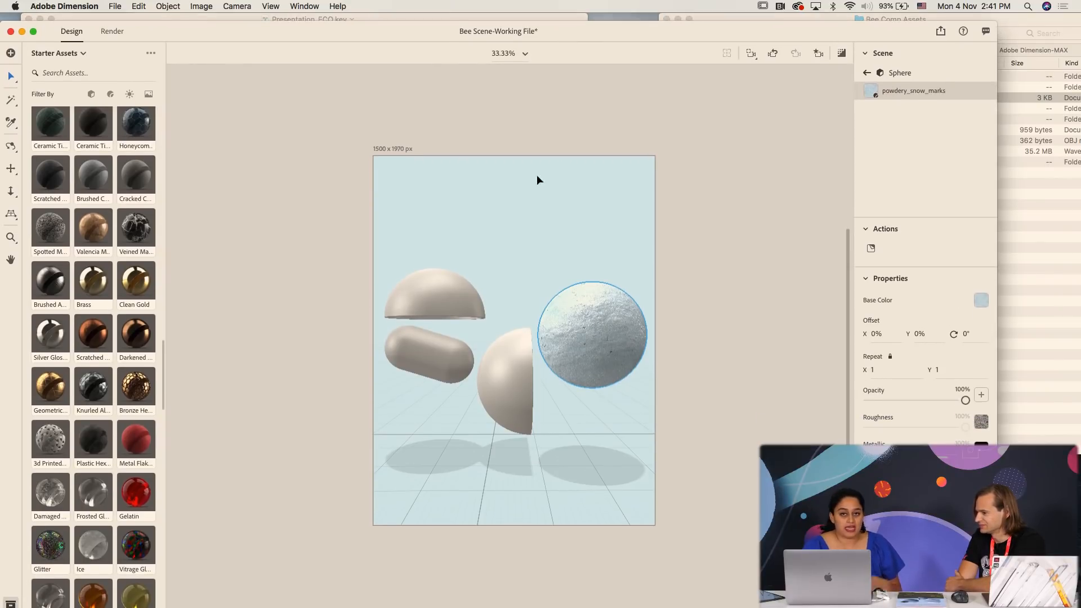
- Sample the snow material from the full sphere onto the upright hollow sphere
{"action": "left_click", "coordinate": [498, 381]}
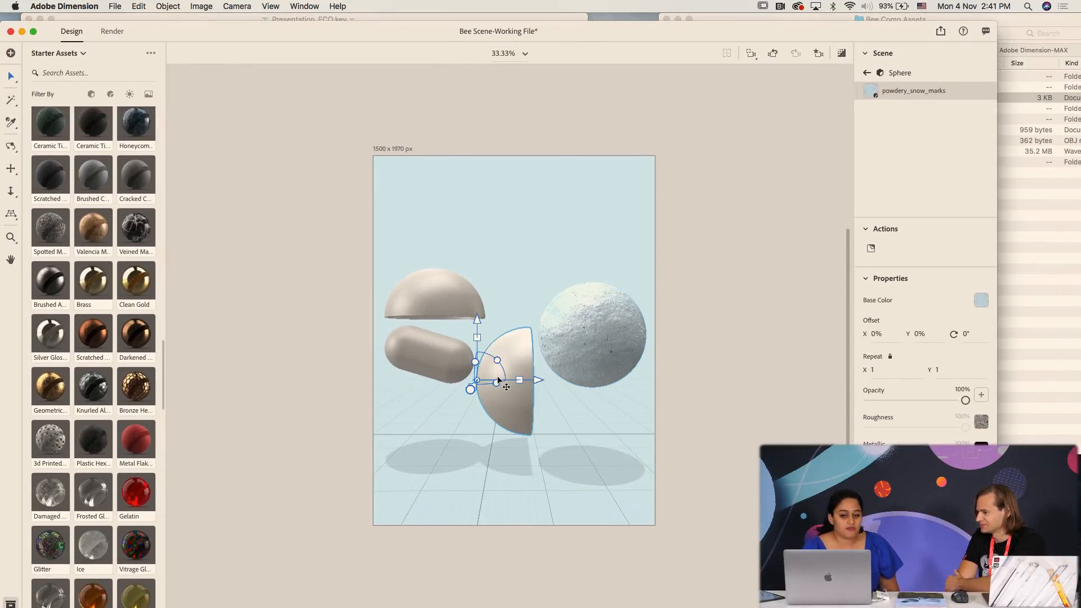
{"action": "key", "text": "i"}
{"action": "left_click", "coordinate": [616, 304]}
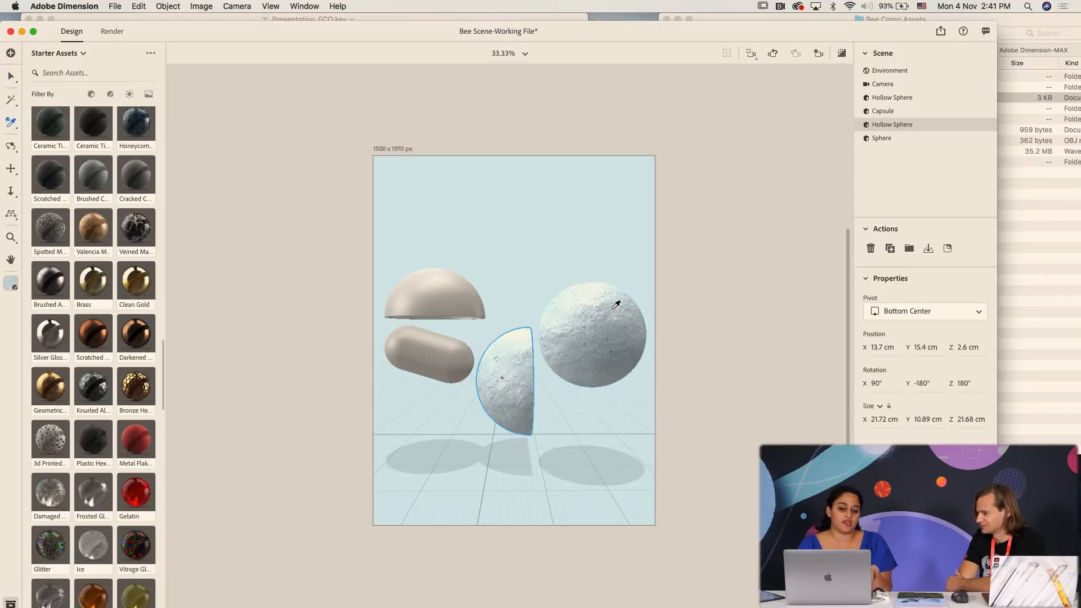
- Select the dome-shaped hollow sphere and the capsule together and sample the full sphere's snow material onto both
{"action": "left_click", "coordinate": [485, 303]}
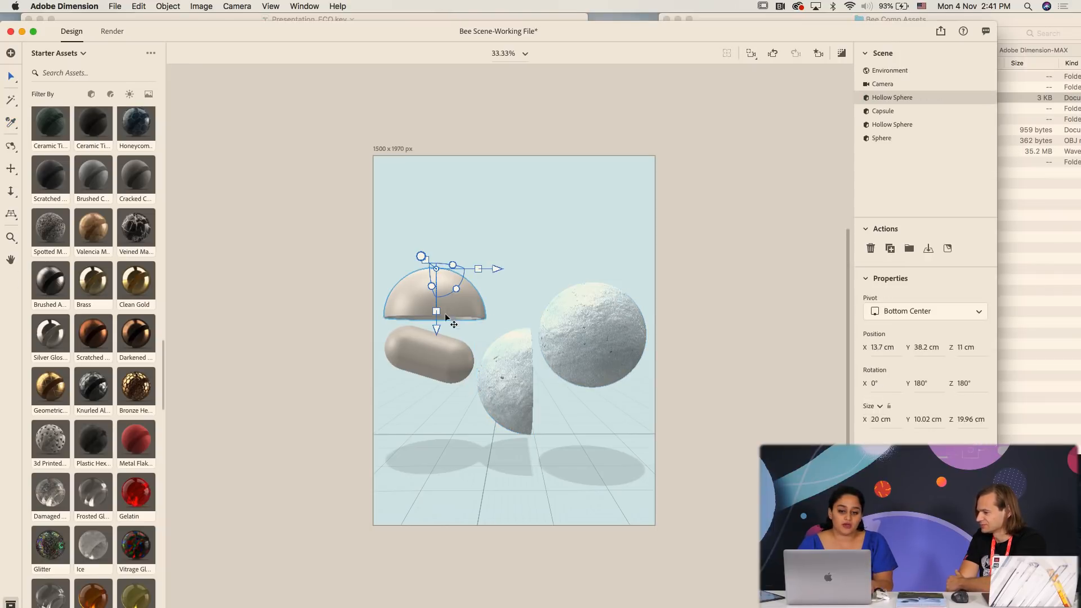
{"action": "left_click", "coordinate": [430, 355], "text": "shift"}
{"action": "key", "text": "i"}
{"action": "left_click", "coordinate": [597, 325]}
{"action": "key", "text": "v"}
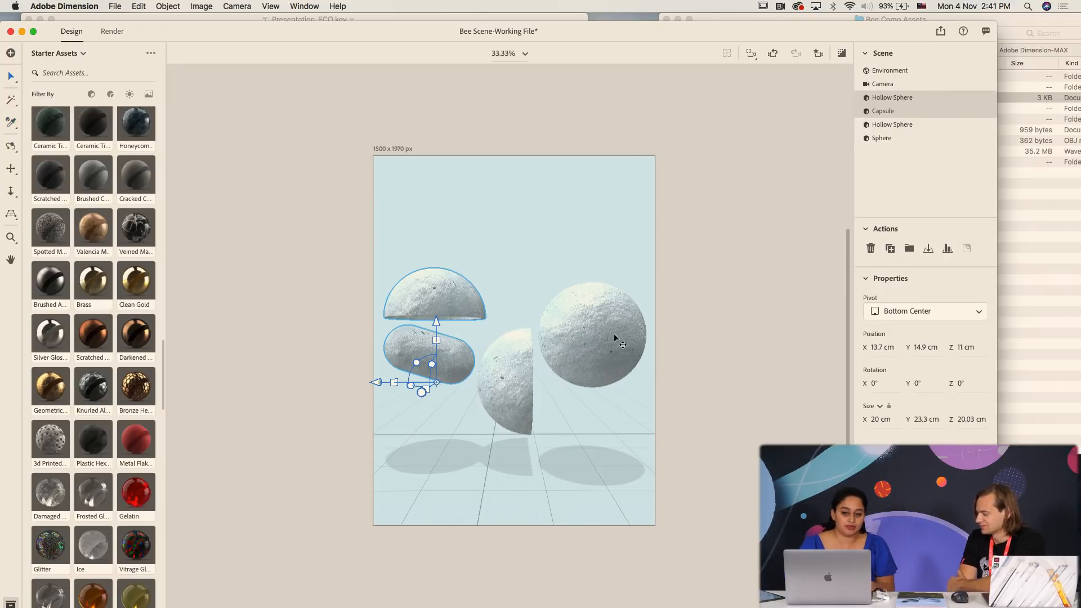
- Switch to Chrome and view the Adobe Stock 3D search results for materials and insects
{"action": "left_click", "coordinate": [1047, 202]}
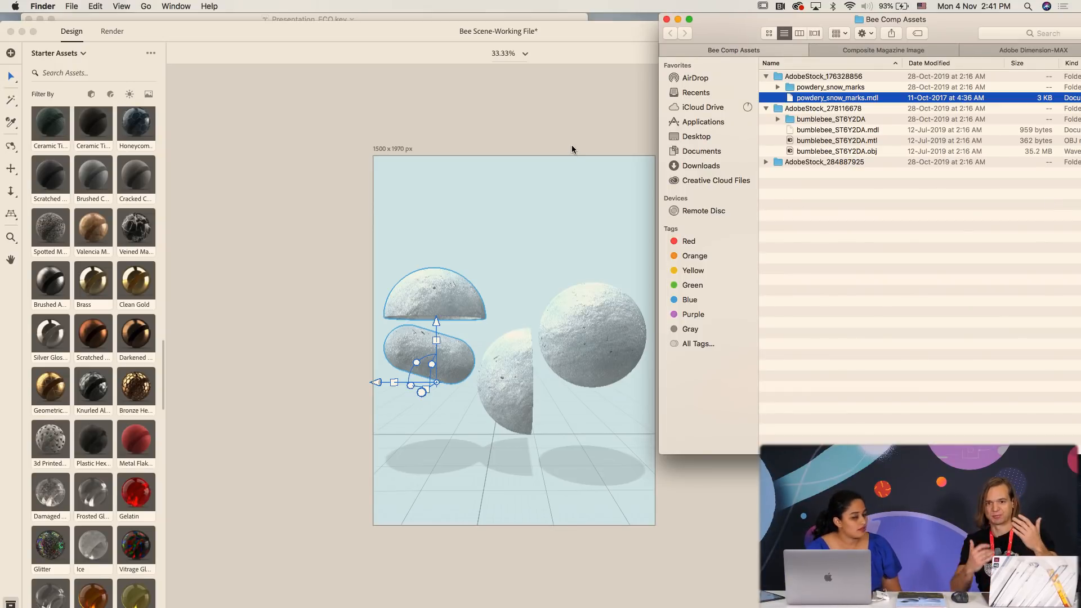
{"action": "key", "text": "ctrl+Up"}
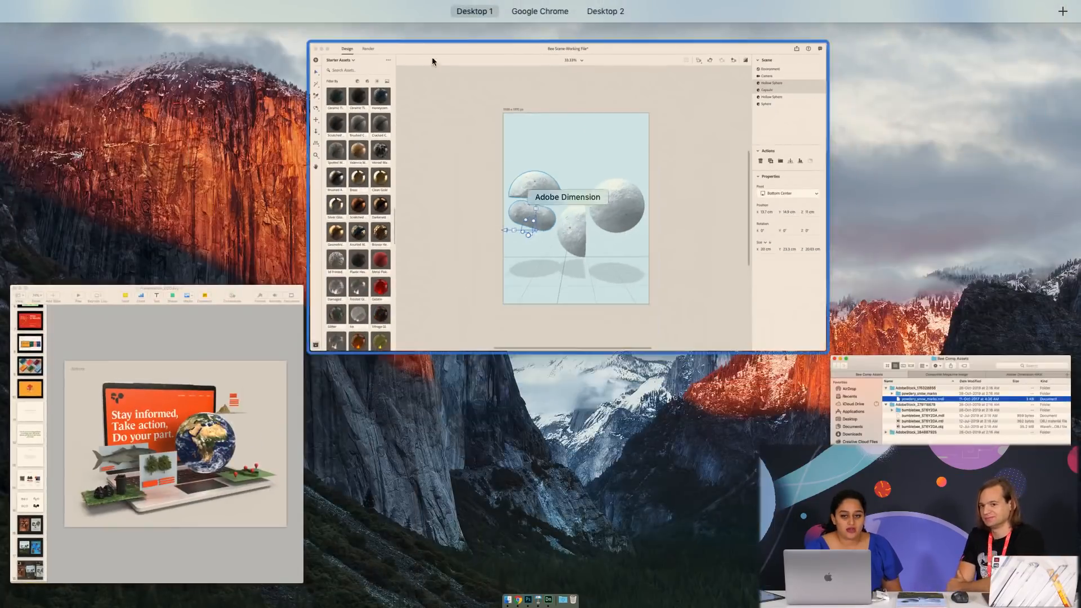
{"action": "left_click", "coordinate": [535, 37]}
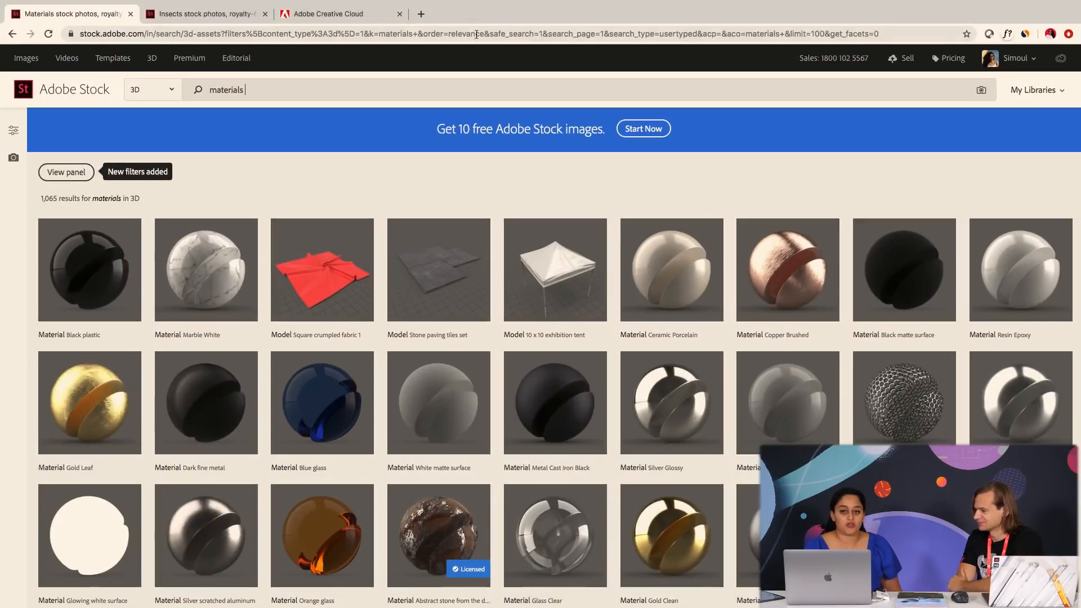
{"action": "left_click", "coordinate": [206, 15]}
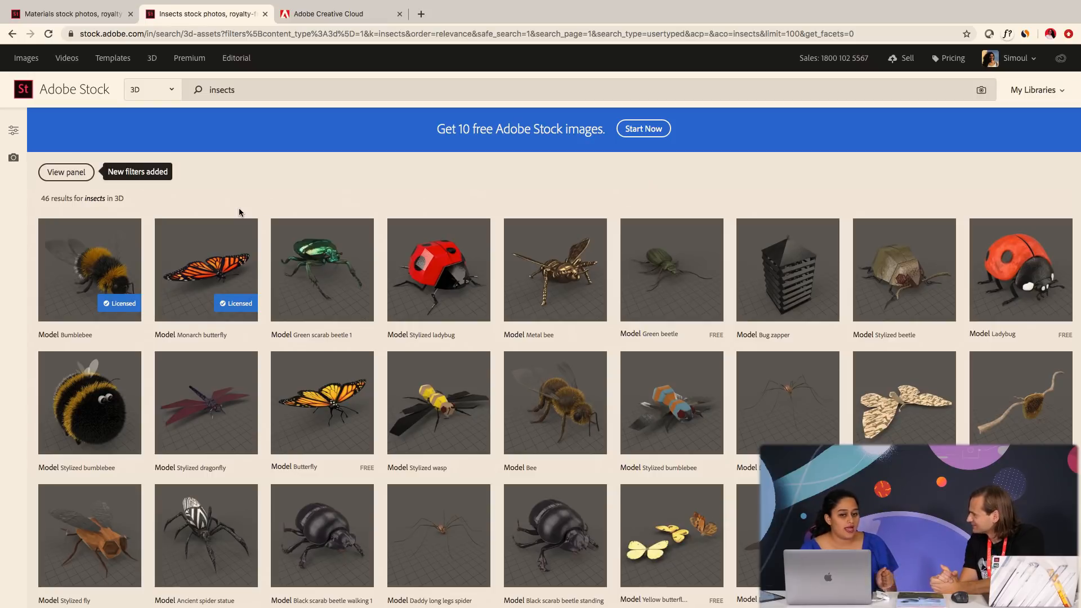
{"action": "key", "text": "ctrl+Up"}
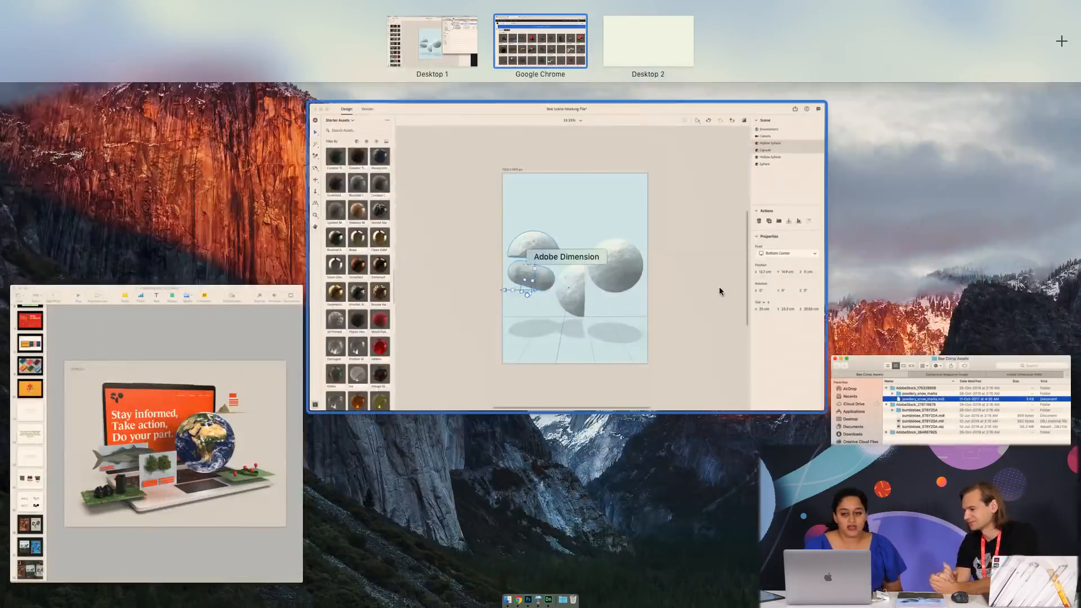
- Place the bumblebee_ST6Y2DA.obj model from the Bee Comp Assets folder onto the full sphere in Adobe Dimension
{"action": "left_click", "coordinate": [715, 283]}
{"action": "left_click", "coordinate": [1044, 198]}
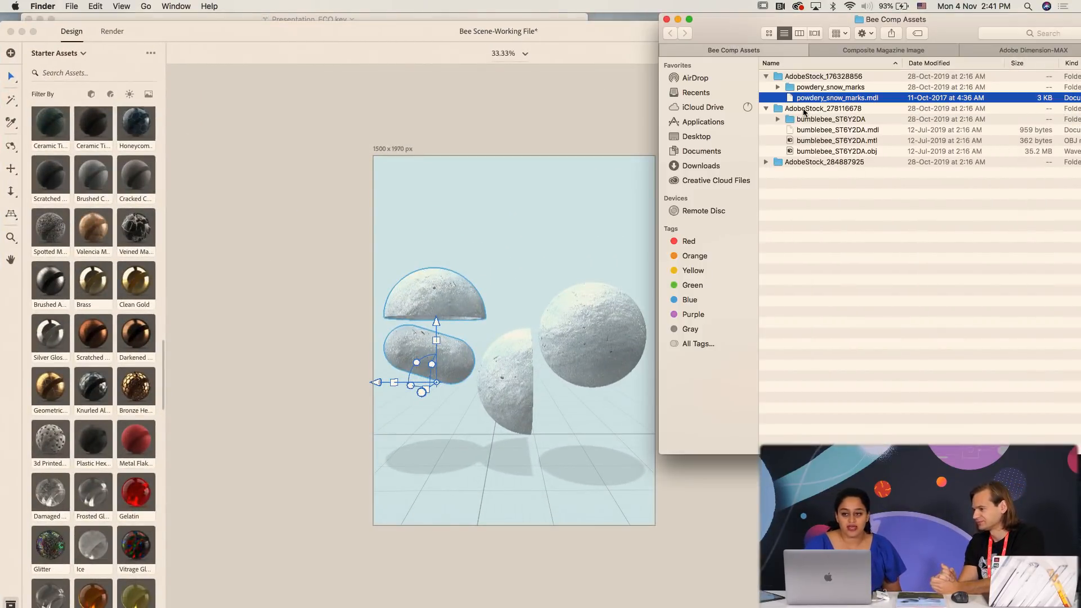
{"action": "left_click", "coordinate": [800, 152]}
{"action": "left_click_drag", "start_coordinate": [794, 152], "coordinate": [589, 320]}
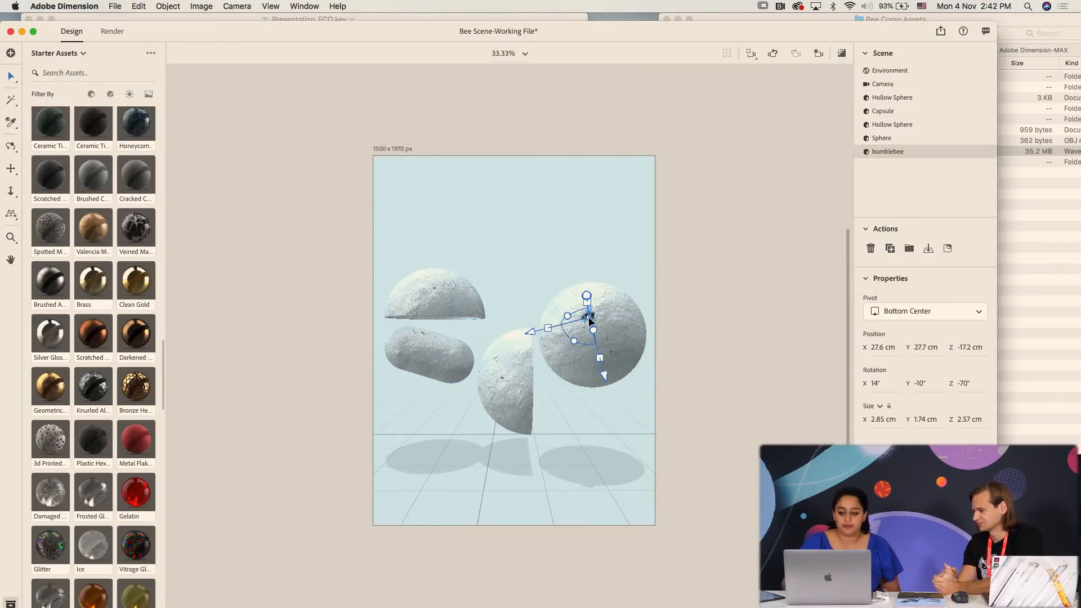
- Scale the bumblebee up proportionally to about 13.35 × 8.17 × 12.04 cm
{"action": "key", "text": "super+equal"}
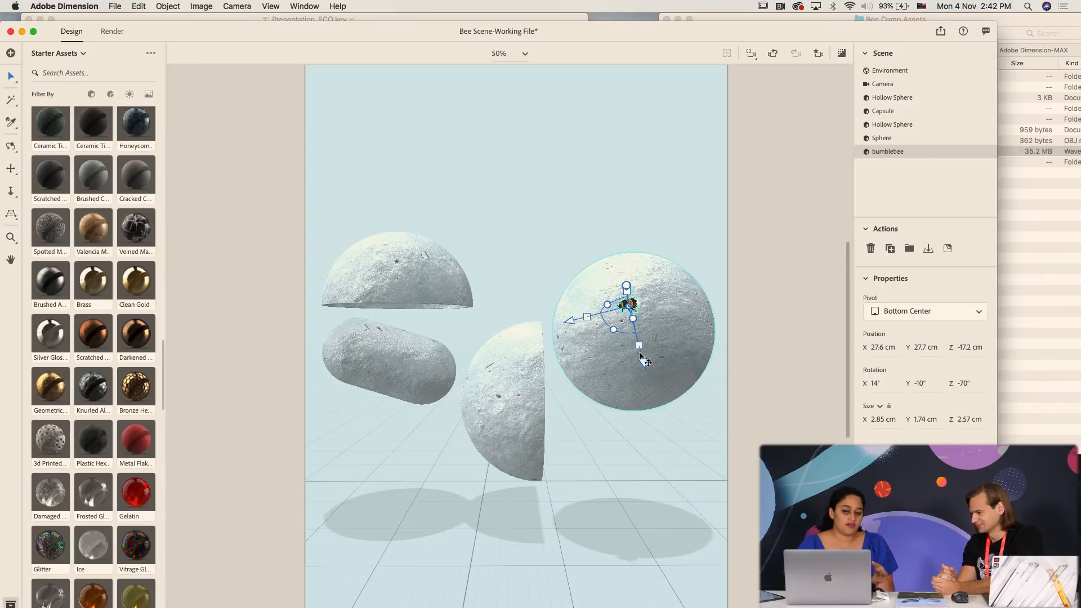
{"action": "left_click_drag", "start_coordinate": [640, 345], "coordinate": [694, 498]}
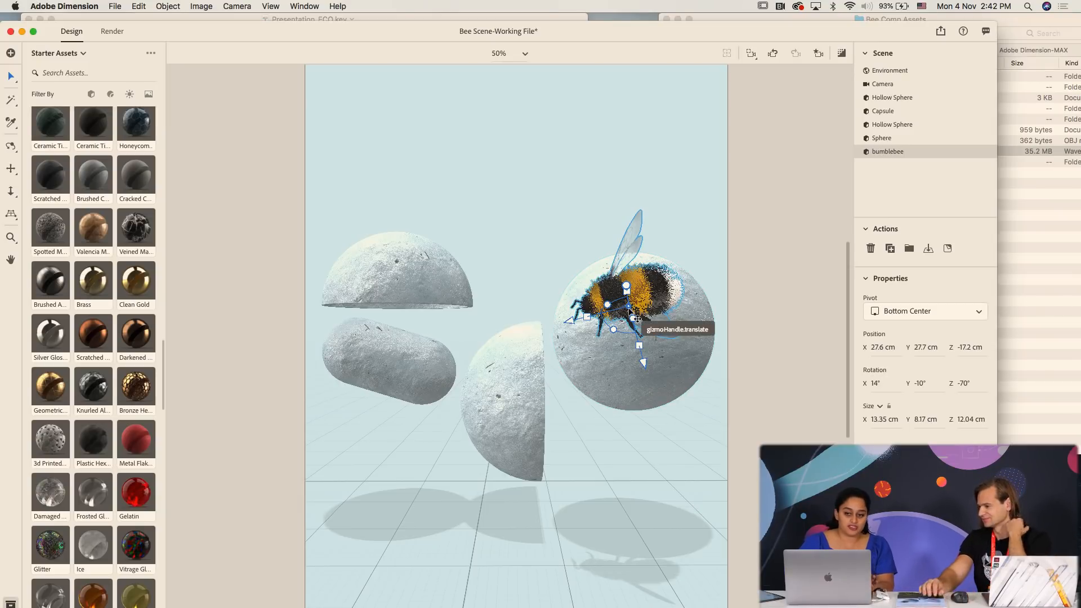
- Try rotating the bumblebee about its Z axis, and undo the rotation
{"action": "key", "text": "super+equal"}
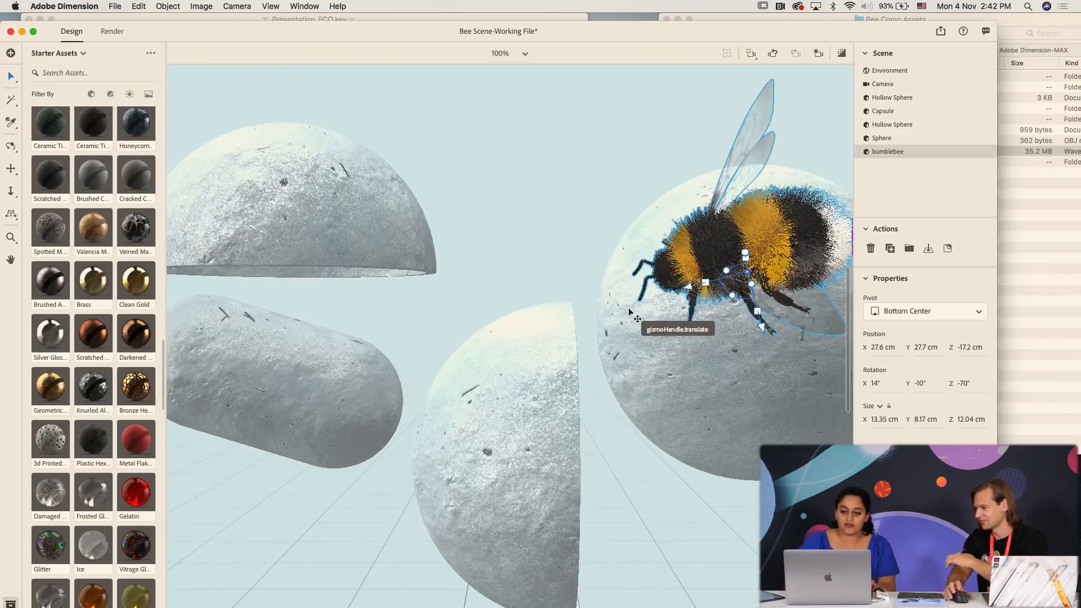
{"action": "left_click_drag", "start_coordinate": [755, 282], "coordinate": [749, 336]}
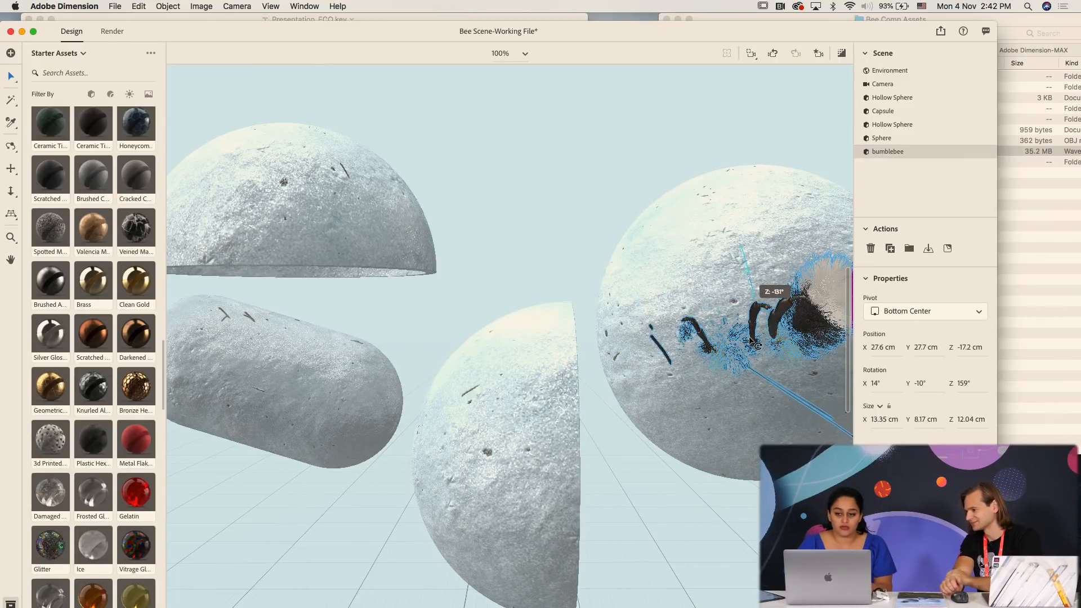
{"action": "key", "text": "super+z"}
- Slide the bumblebee along the full sphere's surface to about X 28.1, Y 26.9, Z -19.2 cm, and deselect it
{"action": "key", "text": "super+minus"}
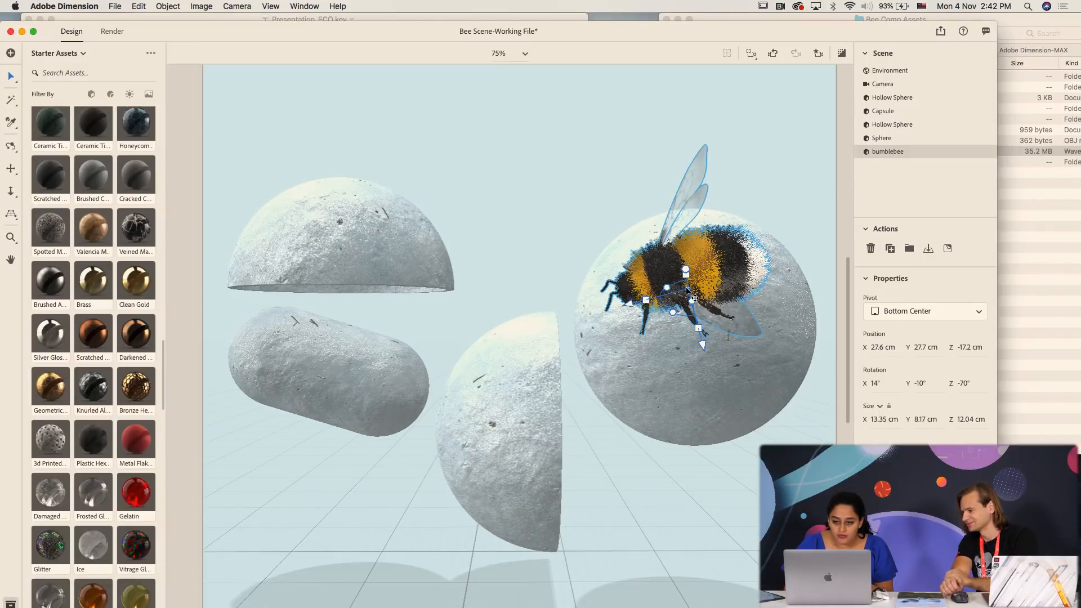
{"action": "left_click_drag", "start_coordinate": [692, 296], "coordinate": [716, 298]}
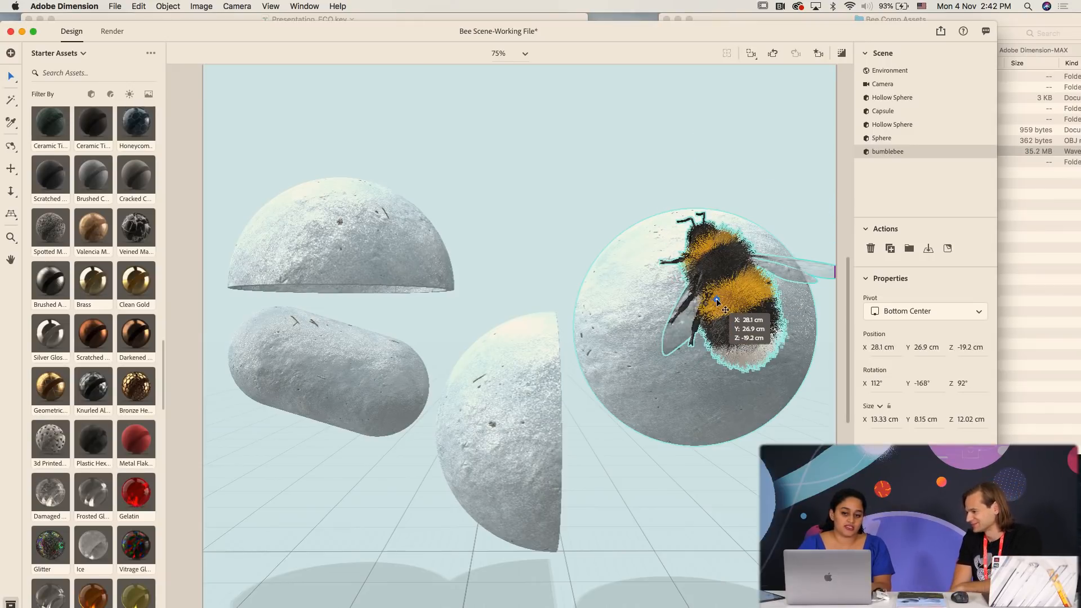
{"action": "left_click", "coordinate": [562, 175]}
{"action": "key", "text": "super+0"}
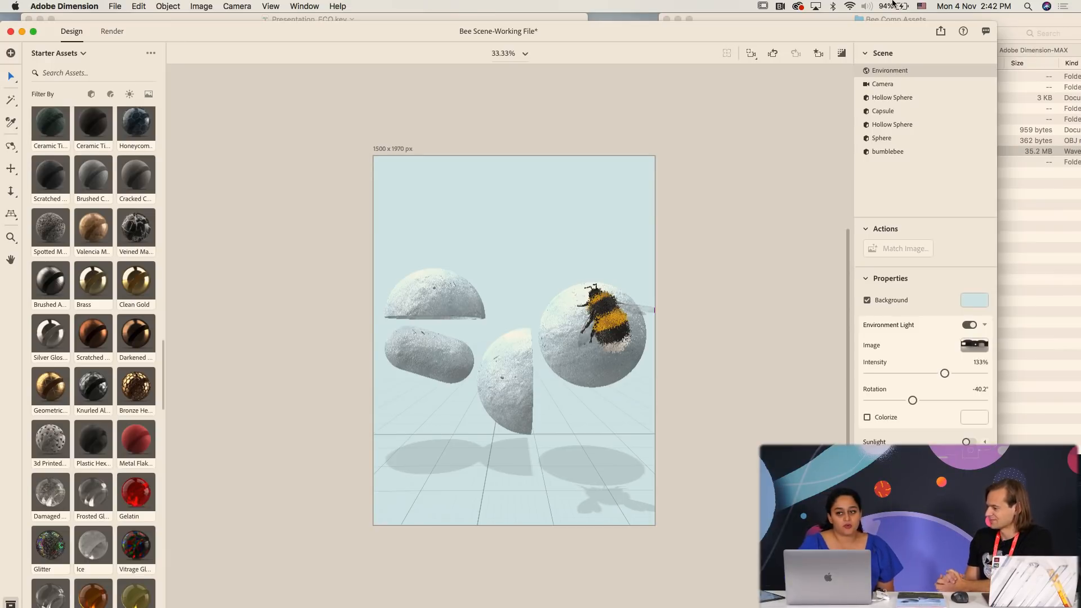
- Open the Publish 3D Scene public link options for Bee Scene-Working File
{"action": "left_click_drag", "start_coordinate": [675, 32], "coordinate": [703, 25]}
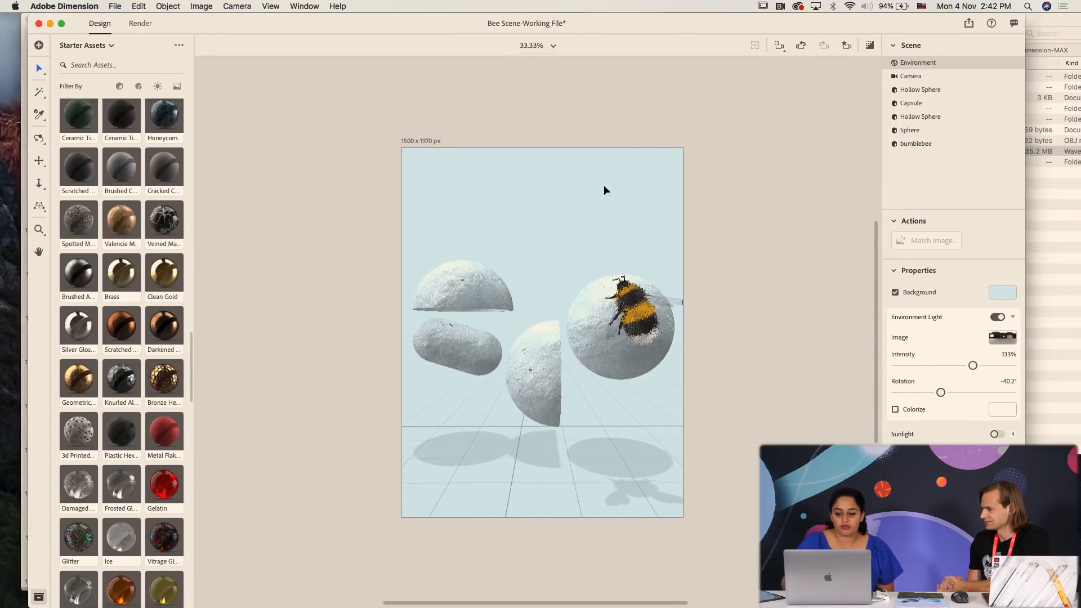
{"action": "key", "text": "super+equal"}
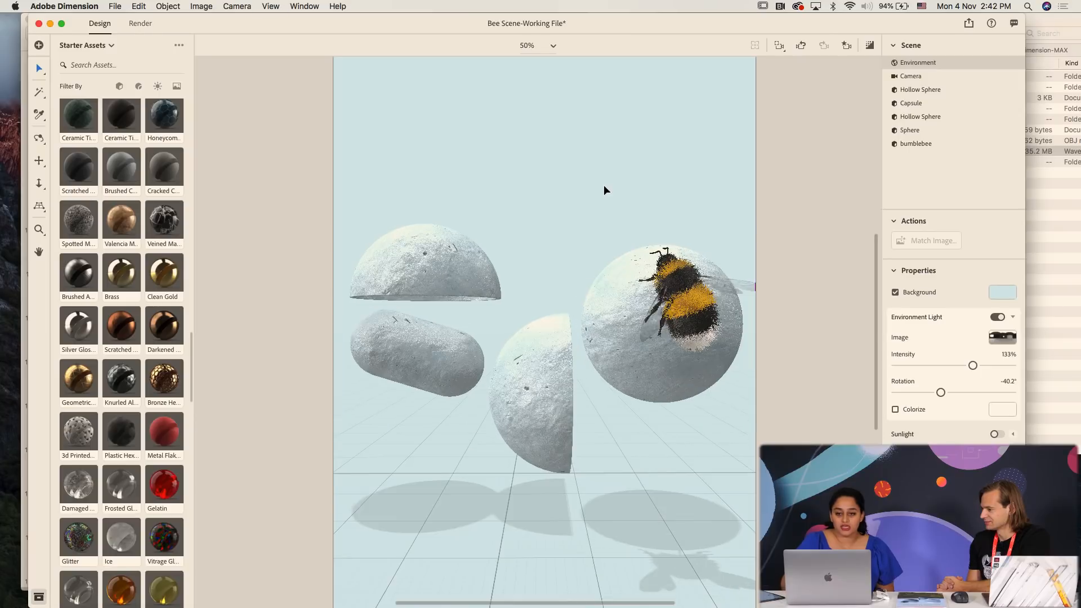
{"action": "left_click", "coordinate": [969, 24]}
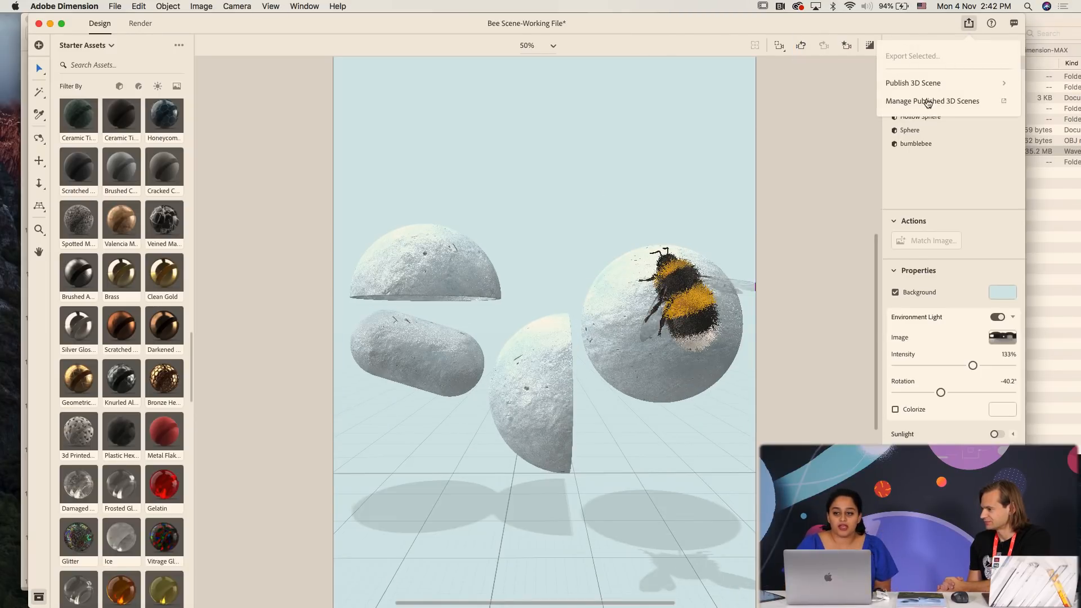
{"action": "left_click", "coordinate": [919, 85]}
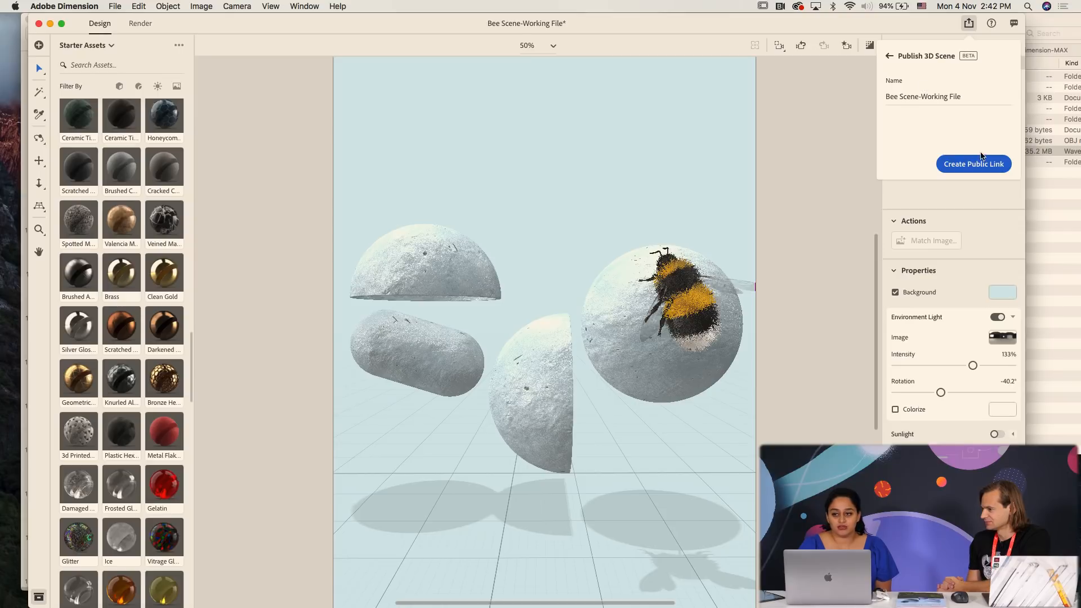
{"action": "left_click", "coordinate": [968, 163]}
- Switch to Chrome and examine the published Bee Scene in Adobe Creative Cloud from several angles
{"action": "left_click_drag", "start_coordinate": [699, 24], "coordinate": [738, 283]}
{"action": "mouse_move", "coordinate": [529, 604]}
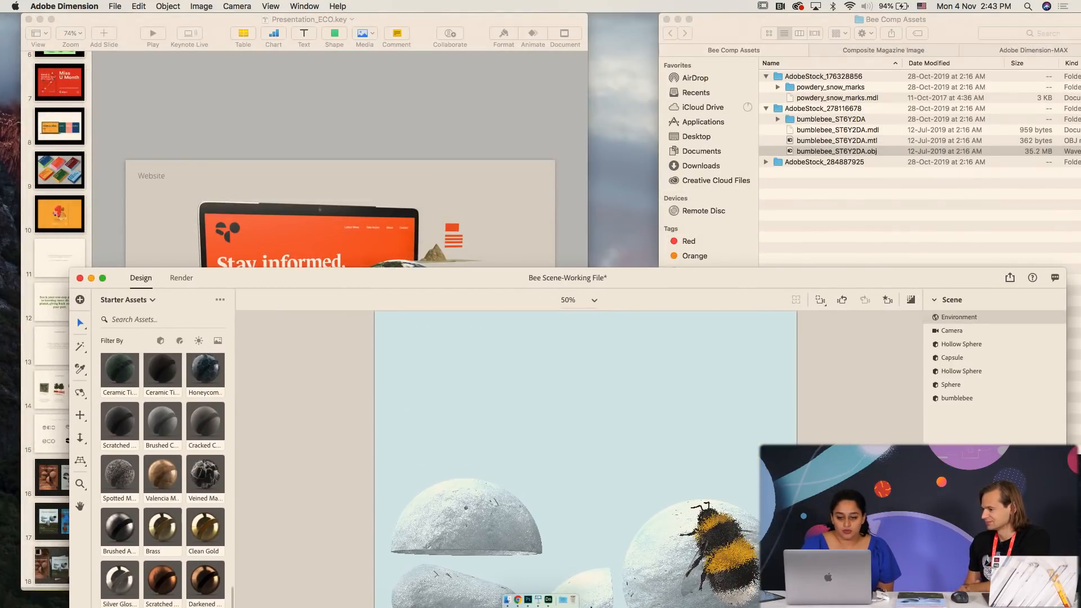
{"action": "left_click", "coordinate": [473, 583]}
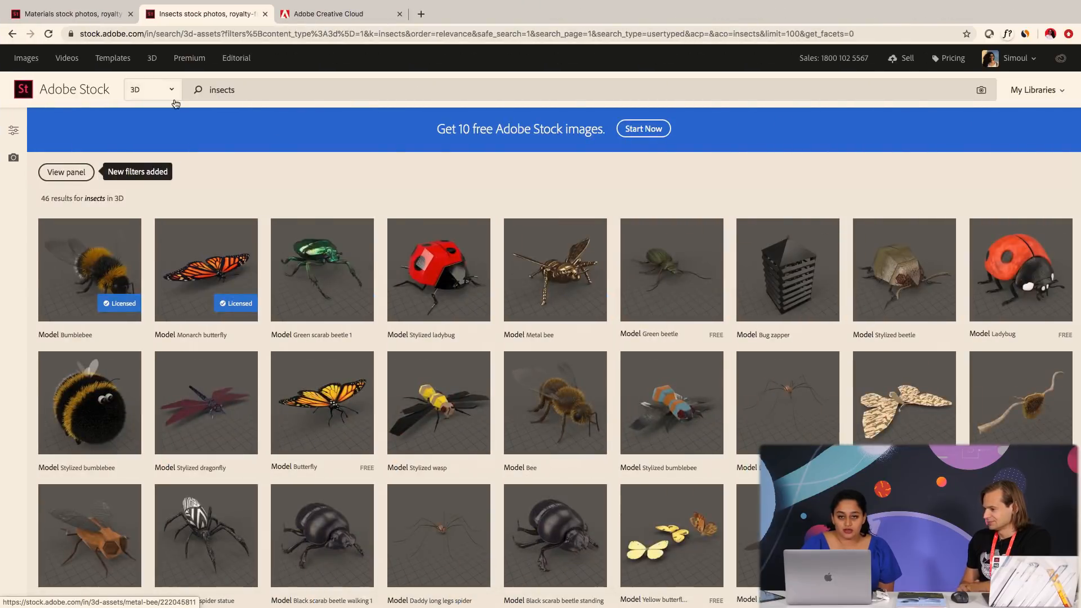
{"action": "left_click", "coordinate": [286, 16]}
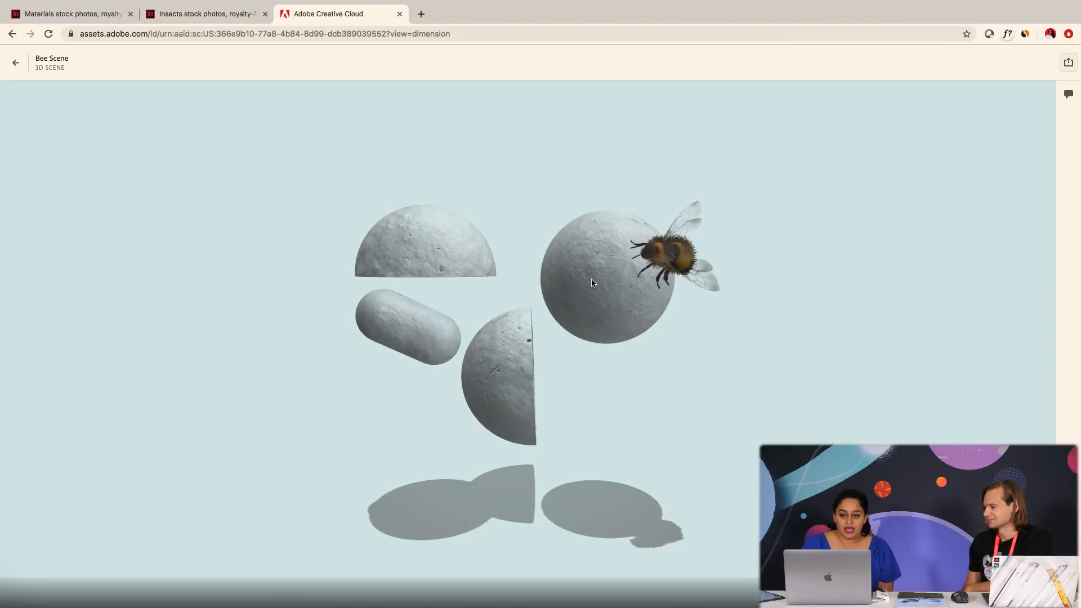
{"action": "left_click_drag", "start_coordinate": [592, 283], "coordinate": [570, 288]}
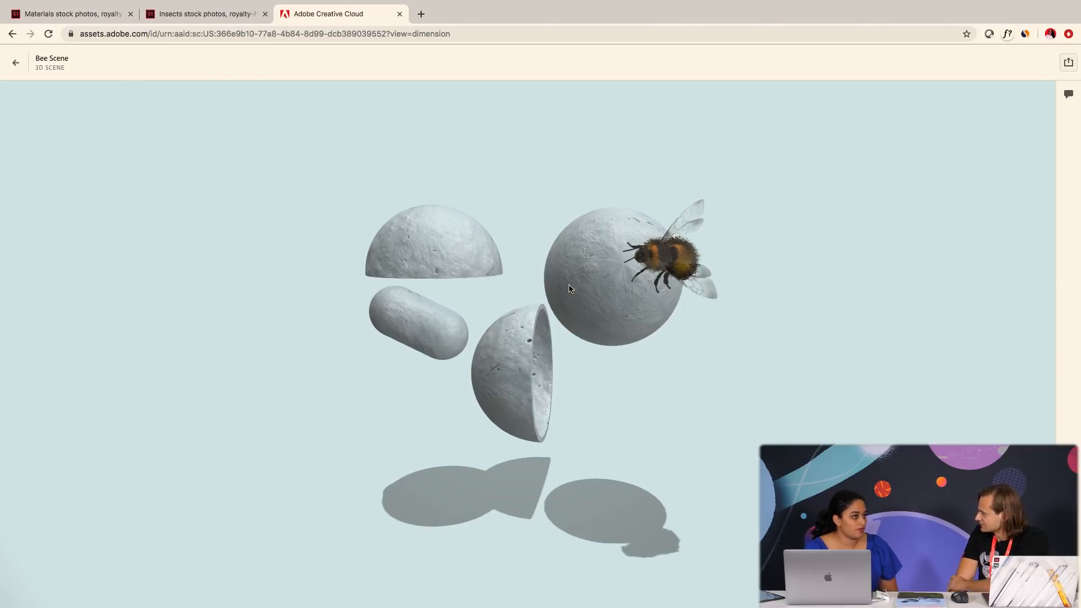
{"action": "left_click_drag", "start_coordinate": [569, 285], "coordinate": [566, 278]}
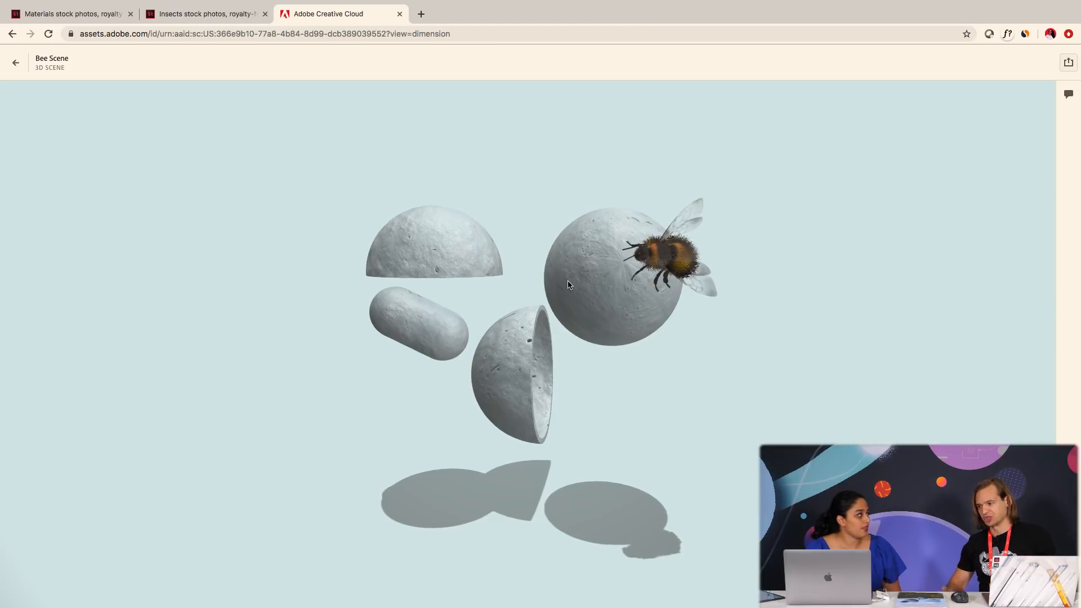
{"action": "left_click_drag", "start_coordinate": [568, 284], "coordinate": [579, 316]}
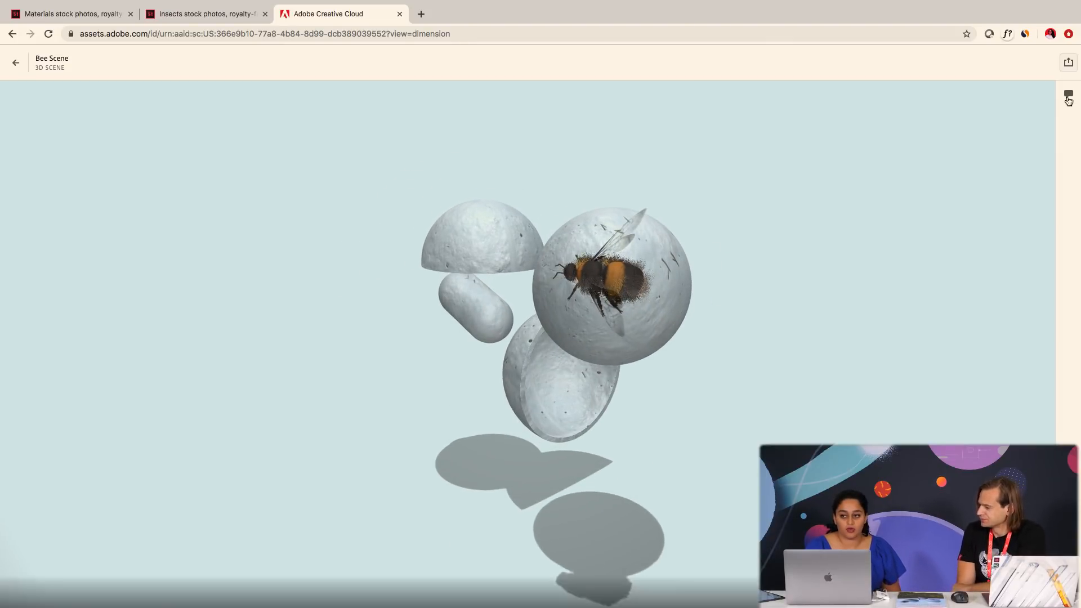
{"action": "left_click_drag", "start_coordinate": [608, 285], "coordinate": [633, 265]}
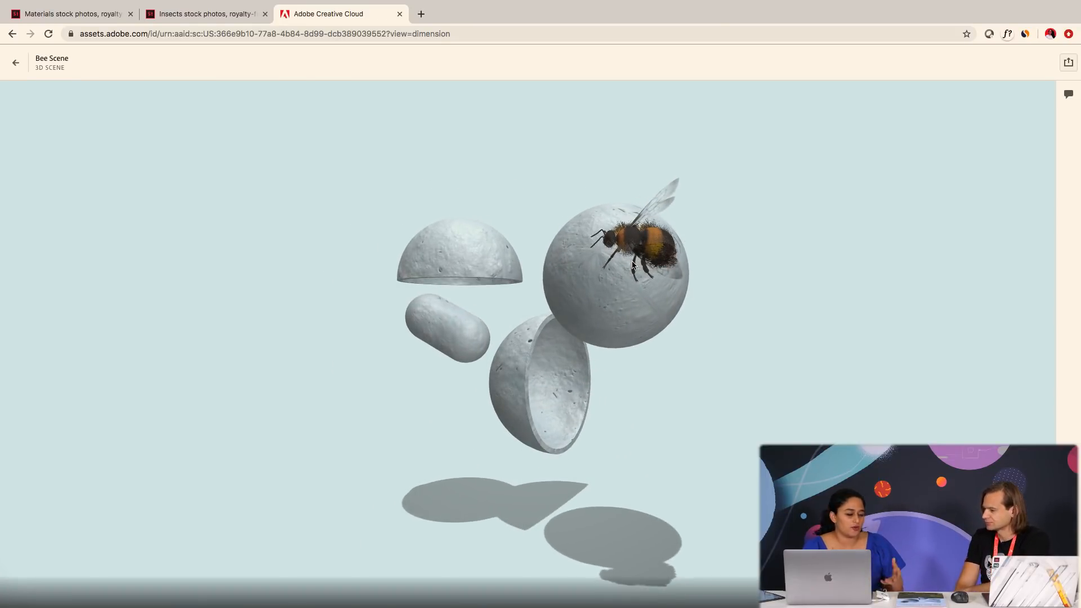
- Switch back to Adobe Dimension and apply the Studio Low Key starter light to the scene's environment
{"action": "key", "text": "ctrl+Up"}
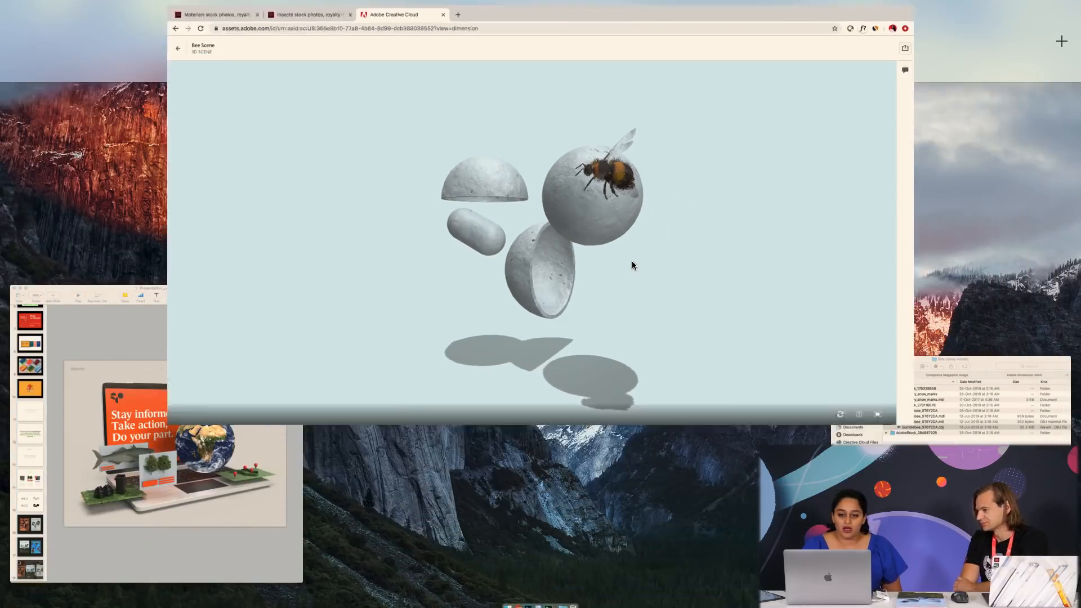
{"action": "key", "text": "ctrl+Up"}
{"action": "key", "text": "ctrl+Up"}
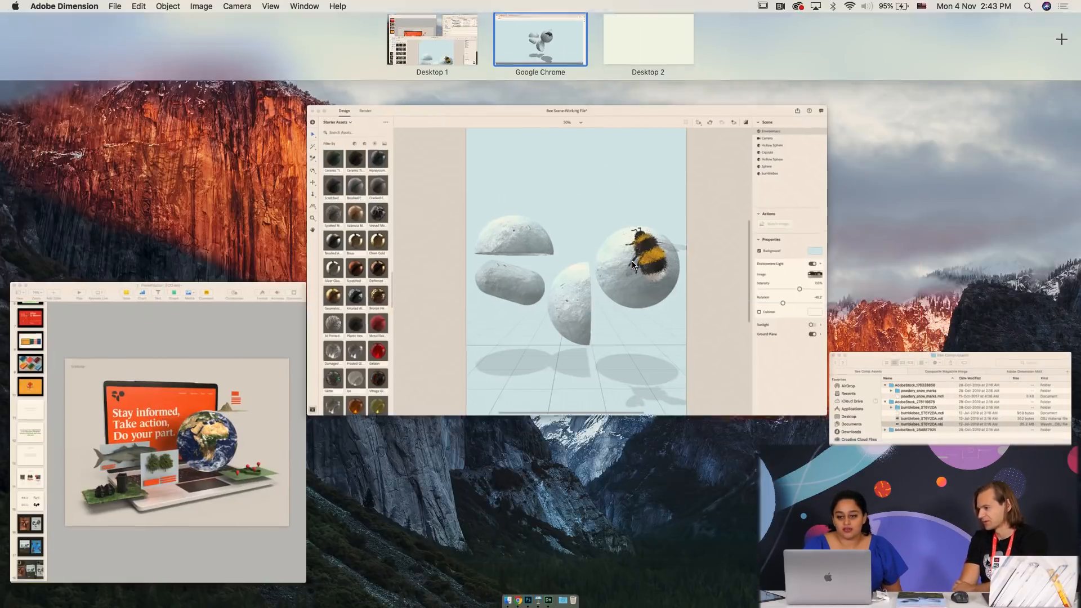
{"action": "left_click", "coordinate": [631, 261]}
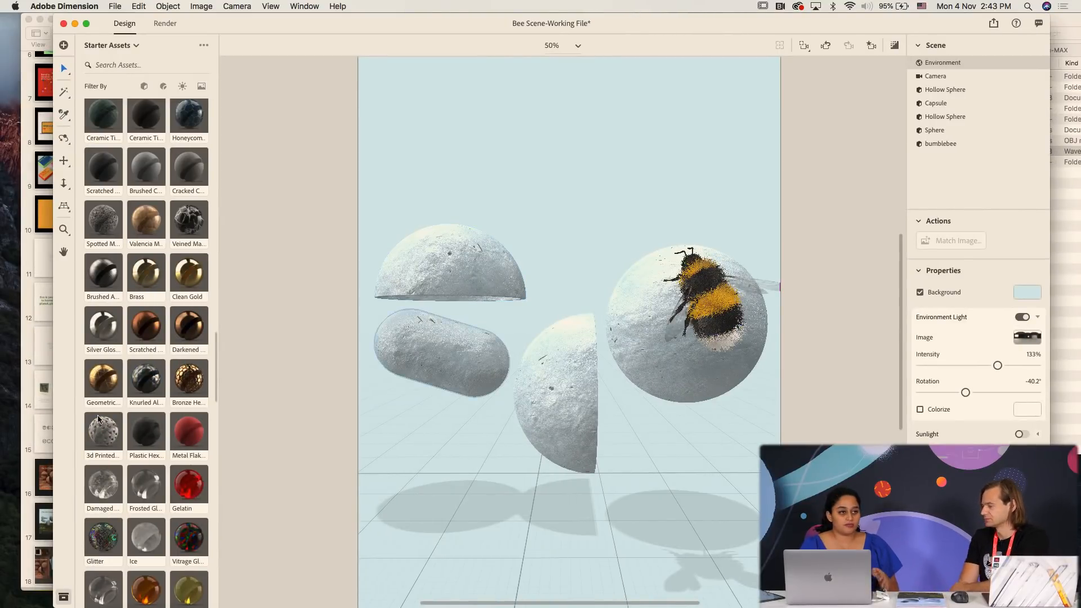
{"action": "scroll", "coordinate": [142, 399], "scroll_direction": "down", "scroll_amount": 10}
{"action": "scroll", "coordinate": [143, 399], "scroll_direction": "down", "scroll_amount": 2}
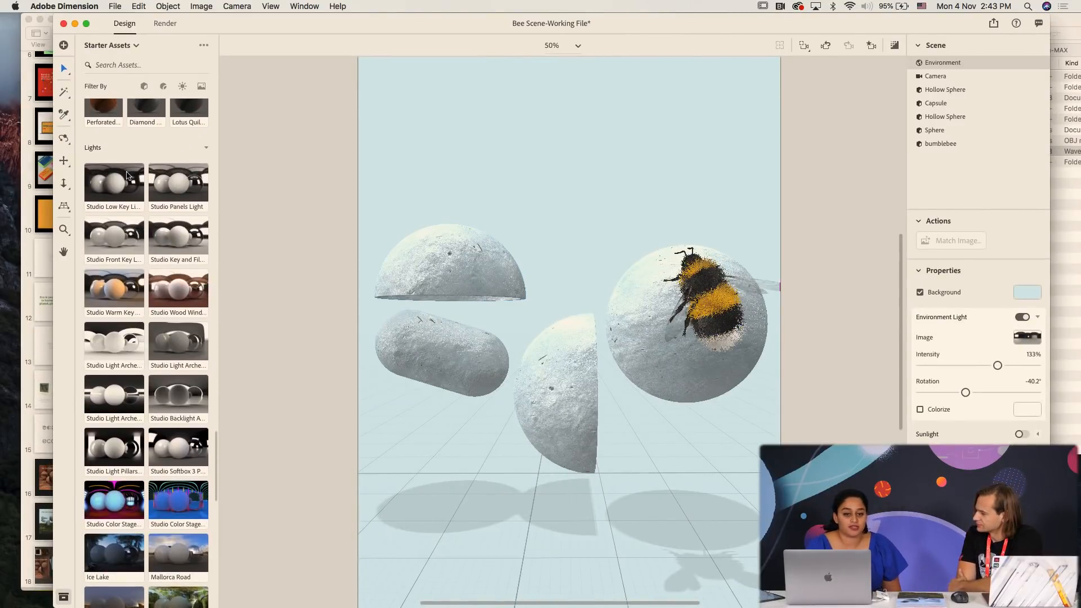
{"action": "left_click", "coordinate": [129, 183]}
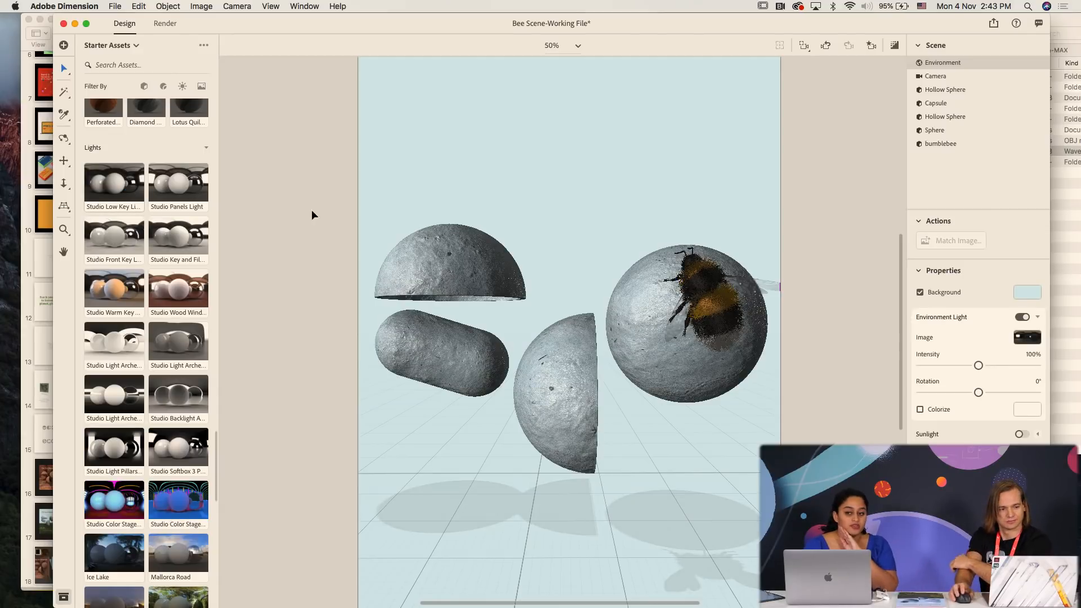
{"action": "left_click_drag", "start_coordinate": [980, 364], "coordinate": [979, 393]}
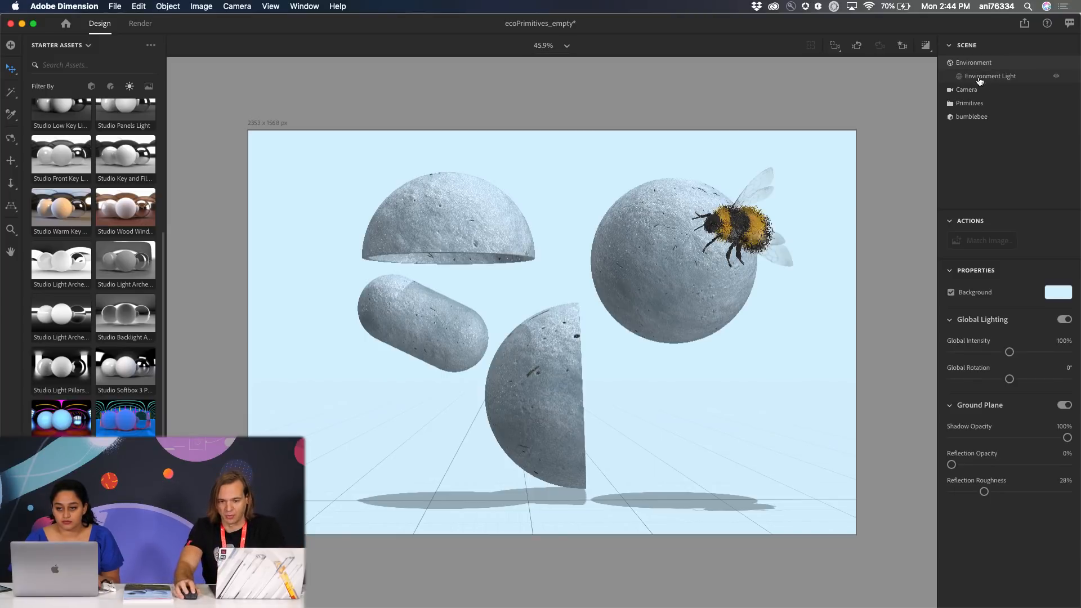
- Show the Environment Light's properties, and apply the Metal standard material to the capsule
{"action": "left_click", "coordinate": [997, 78]}
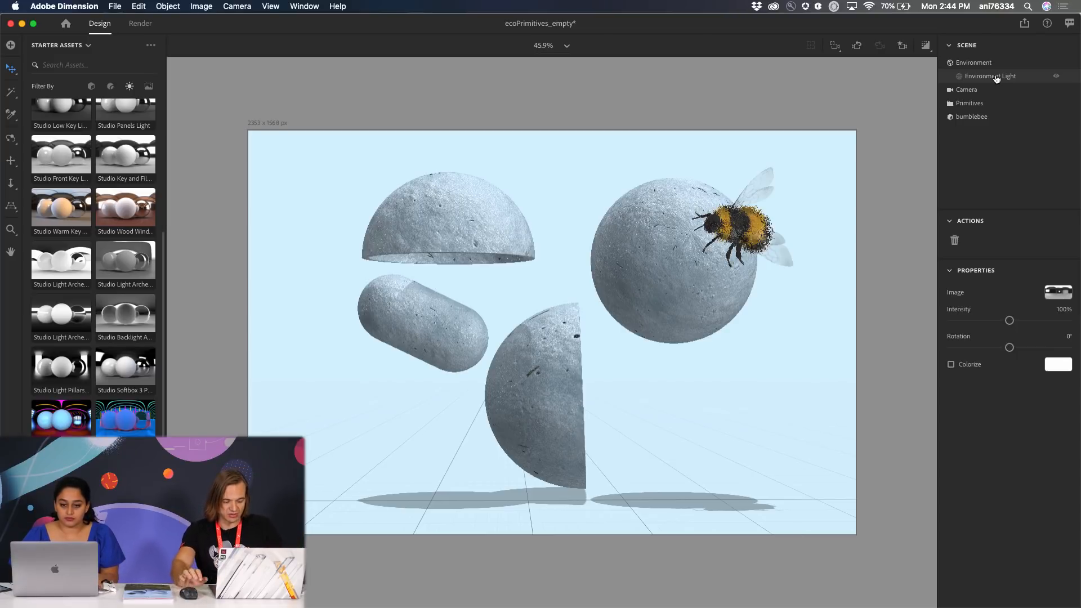
{"action": "left_click", "coordinate": [417, 315]}
{"action": "double_click", "coordinate": [431, 324]}
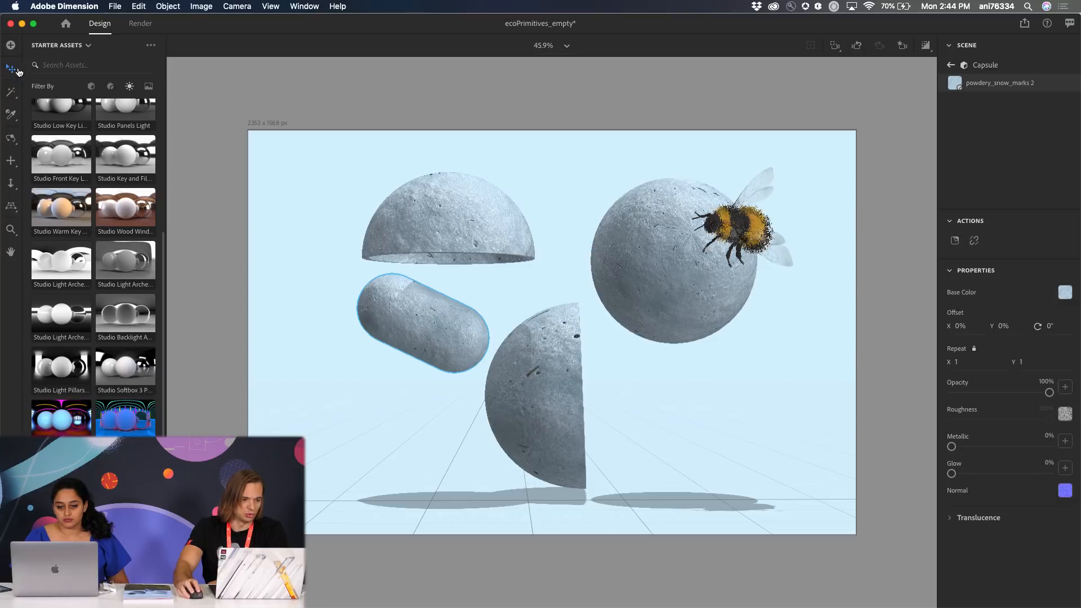
{"action": "left_click", "coordinate": [110, 88]}
{"action": "scroll", "coordinate": [102, 178], "scroll_direction": "up", "scroll_amount": 5}
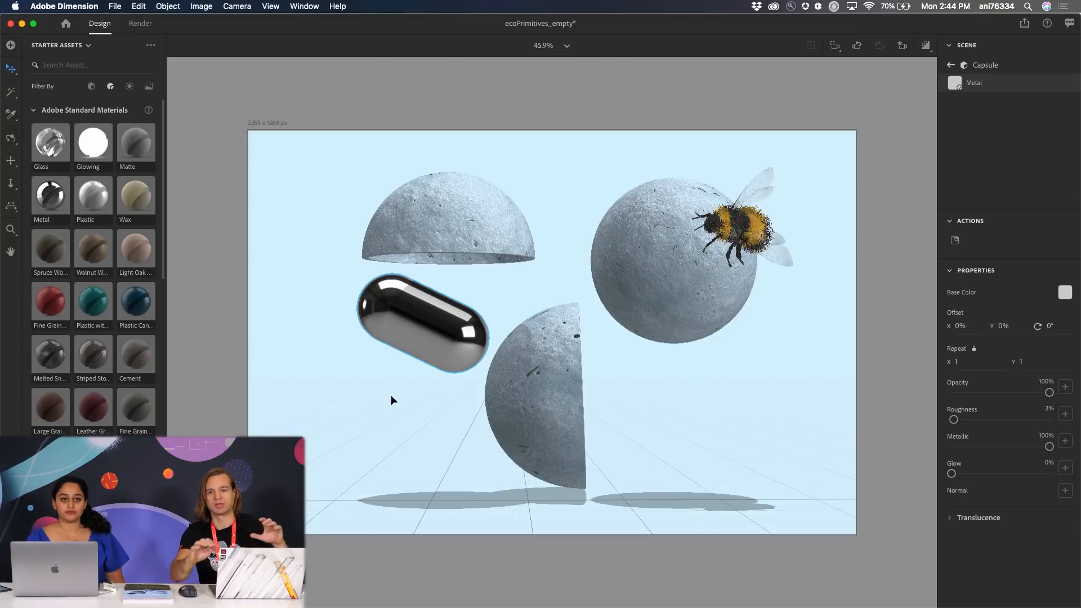
{"action": "right_click_drag", "start_coordinate": [353, 396], "coordinate": [434, 400]}
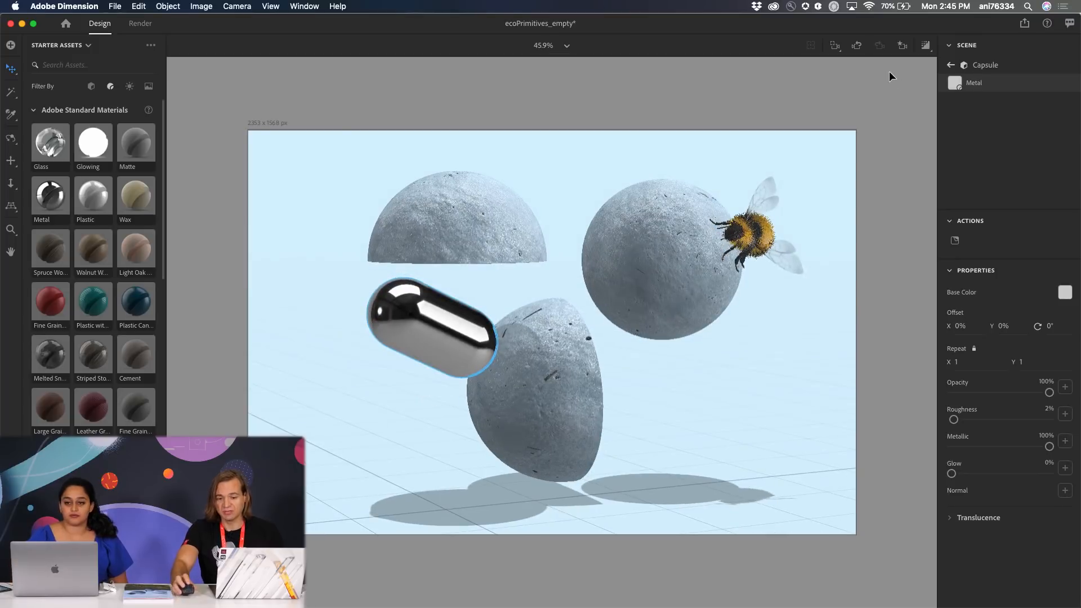
- Set the Environment Light's rotation to -9°
{"action": "left_click", "coordinate": [952, 67]}
{"action": "left_click", "coordinate": [998, 78]}
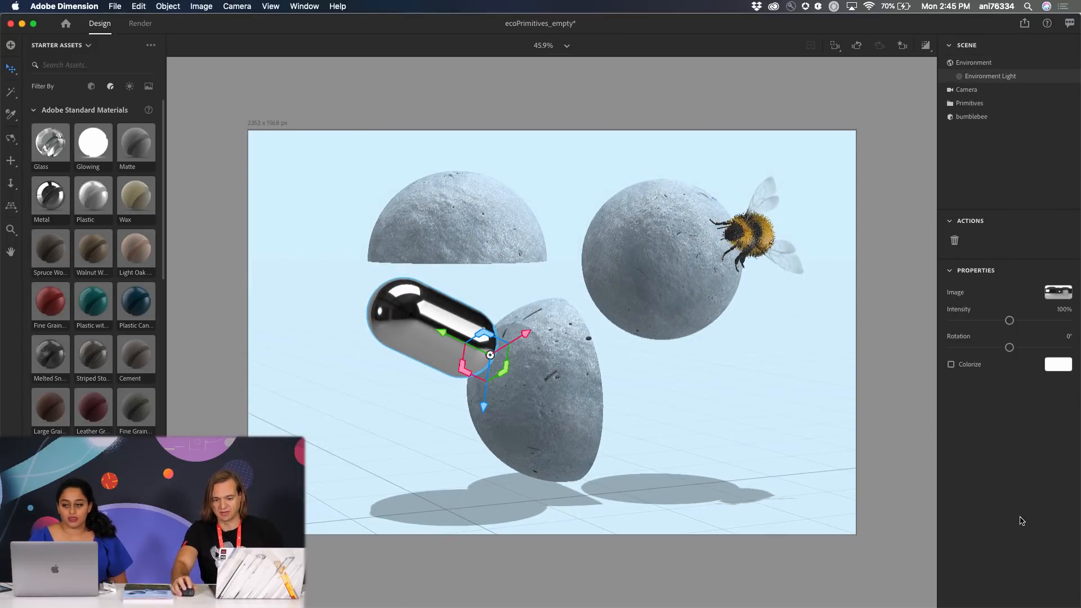
{"action": "mouse_move", "coordinate": [1011, 353]}
{"action": "left_mouse_down"}
{"action": "mouse_move", "coordinate": [1075, 350]}
{"action": "mouse_move", "coordinate": [951, 353]}
{"action": "mouse_move", "coordinate": [1046, 354]}
{"action": "mouse_move", "coordinate": [1006, 348]}
{"action": "left_mouse_up"}
{"action": "middle_click_drag", "start_coordinate": [768, 397], "coordinate": [715, 393]}
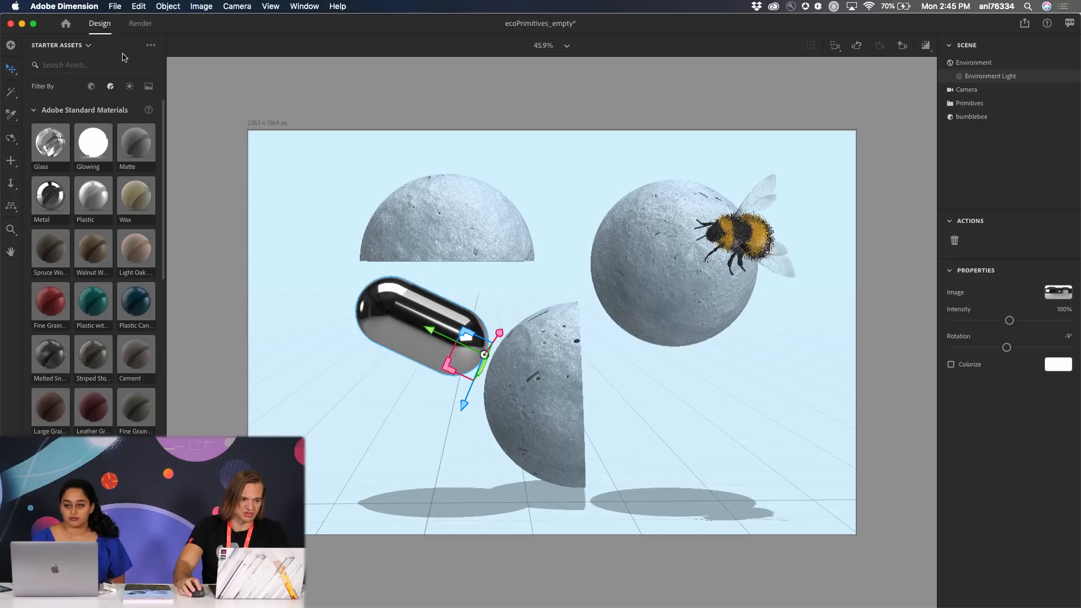
- Apply the café Table starter image as the scene background and review the Environment Light's and Environment's properties
{"action": "left_click", "coordinate": [150, 88]}
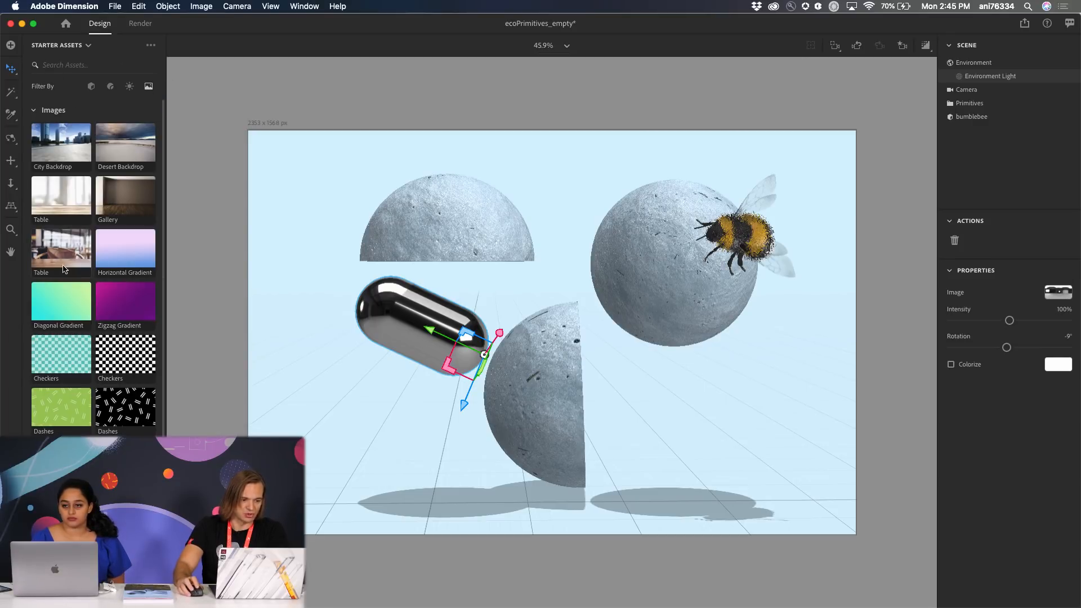
{"action": "left_click_drag", "start_coordinate": [53, 264], "coordinate": [319, 198]}
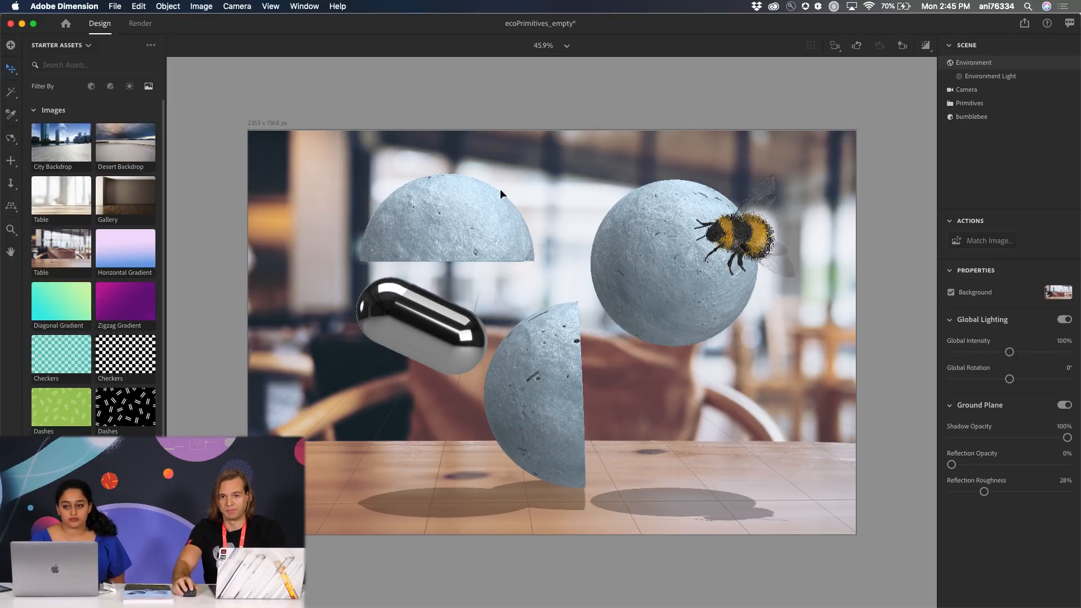
{"action": "key", "text": "super+a"}
{"action": "left_click", "coordinate": [871, 130]}
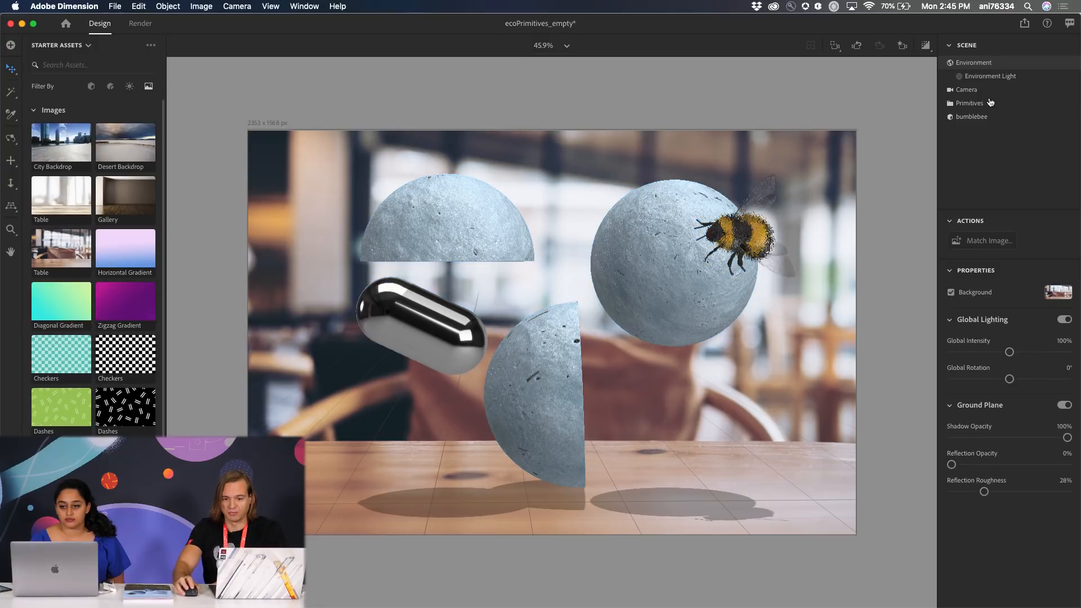
{"action": "left_click", "coordinate": [979, 77]}
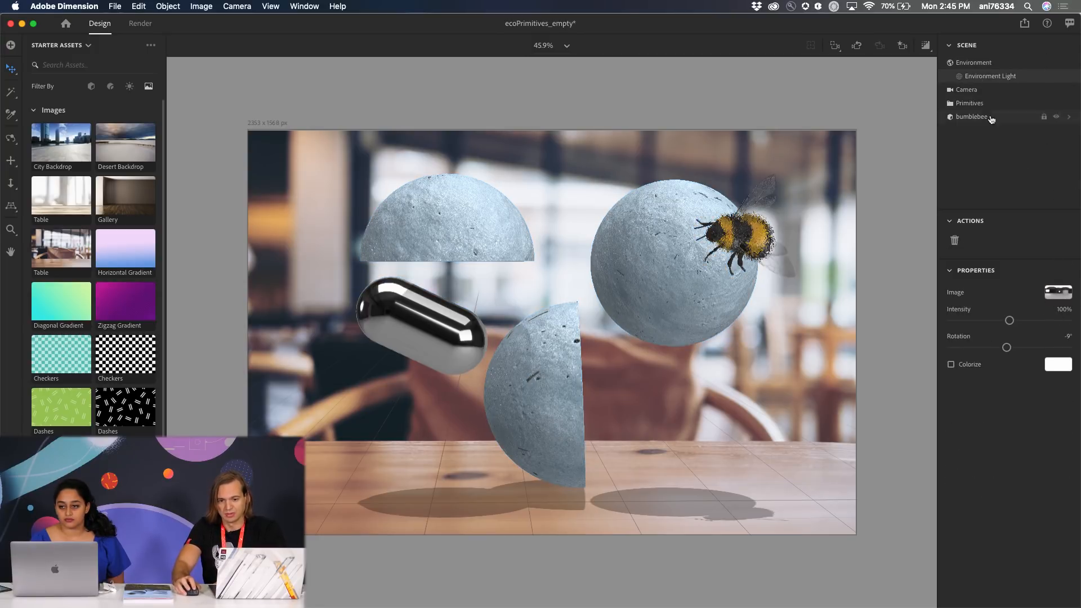
{"action": "left_click", "coordinate": [974, 64]}
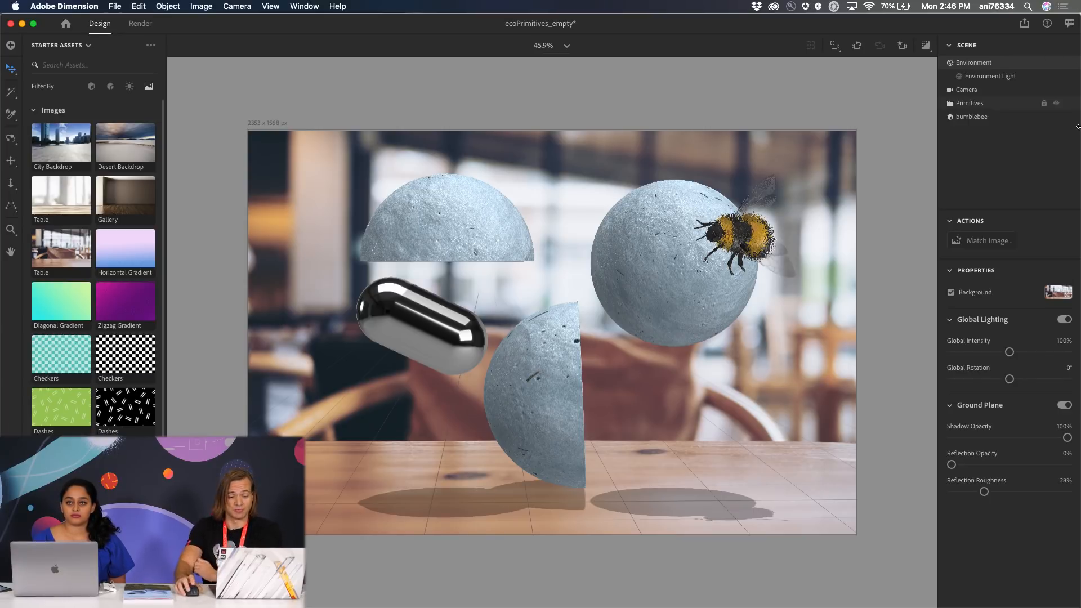
{"action": "mouse_move", "coordinate": [633, 397]}
{"action": "right_mouse_down"}
{"action": "mouse_move", "coordinate": [676, 414]}
{"action": "mouse_move", "coordinate": [629, 407]}
{"action": "mouse_move", "coordinate": [620, 379]}
{"action": "mouse_move", "coordinate": [632, 401]}
{"action": "mouse_move", "coordinate": [616, 400]}
{"action": "right_mouse_up"}
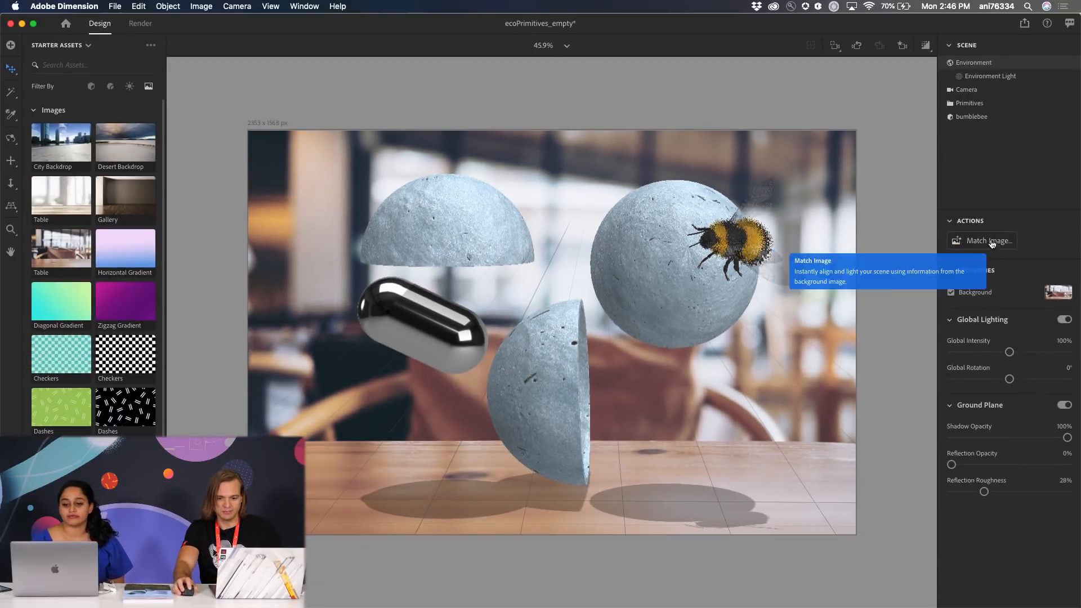
- Match the scene to the background image using Image Aspect Ratio for the canvas, Multiple Lights and Match Camera Perspective
{"action": "left_click", "coordinate": [991, 242]}
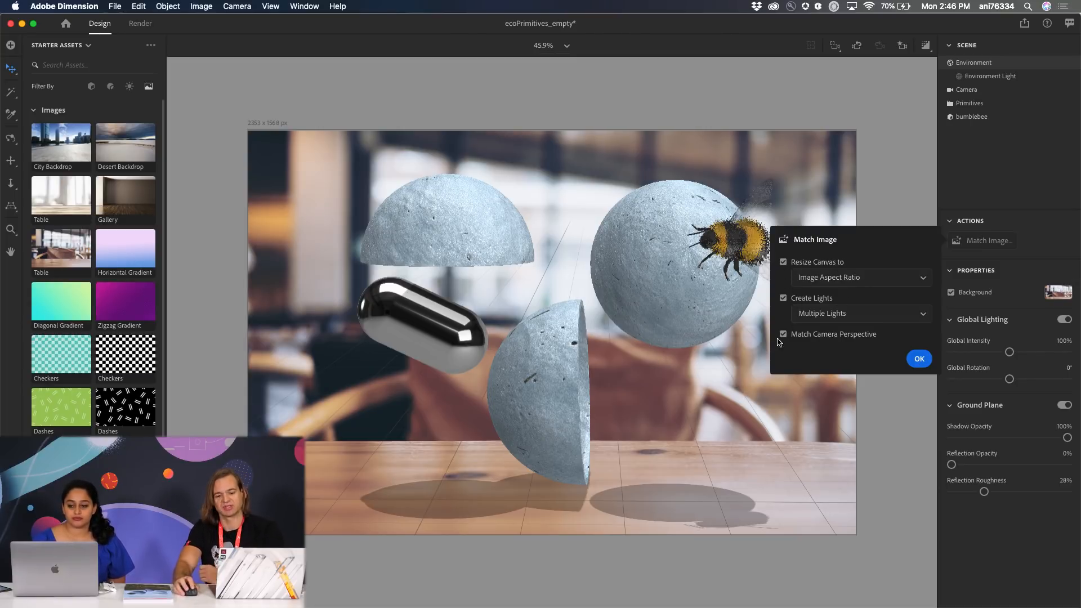
{"action": "left_click", "coordinate": [919, 360]}
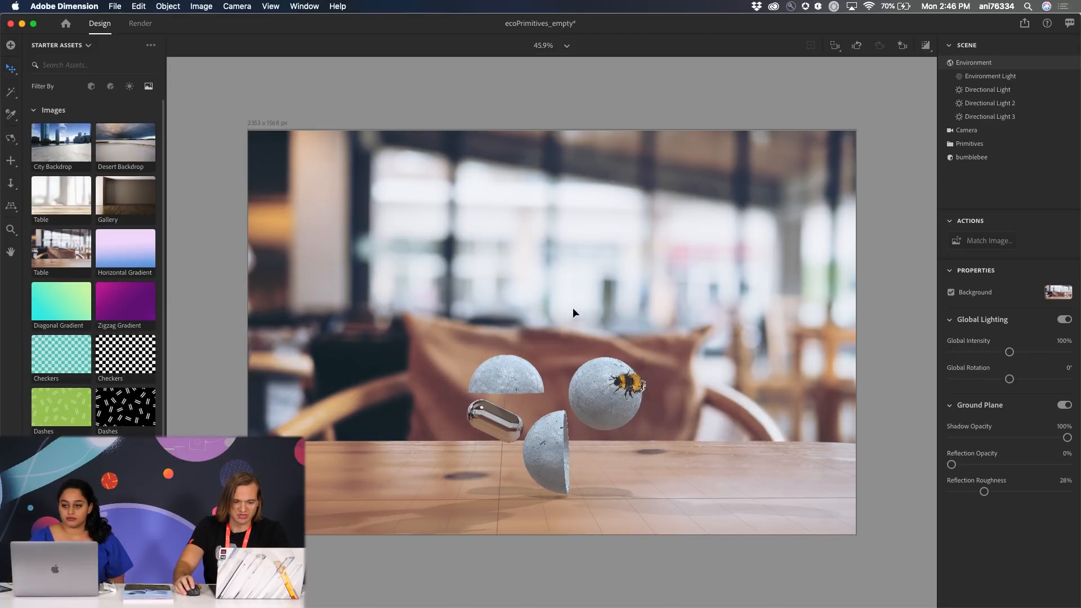
{"action": "scroll", "coordinate": [576, 277], "scroll_direction": "up", "scroll_amount": 1}
{"action": "middle_click_drag", "start_coordinate": [563, 380], "coordinate": [566, 266]}
{"action": "scroll", "coordinate": [563, 333], "scroll_direction": "up", "scroll_amount": 5}
{"action": "scroll", "coordinate": [562, 273], "scroll_direction": "down", "scroll_amount": 3}
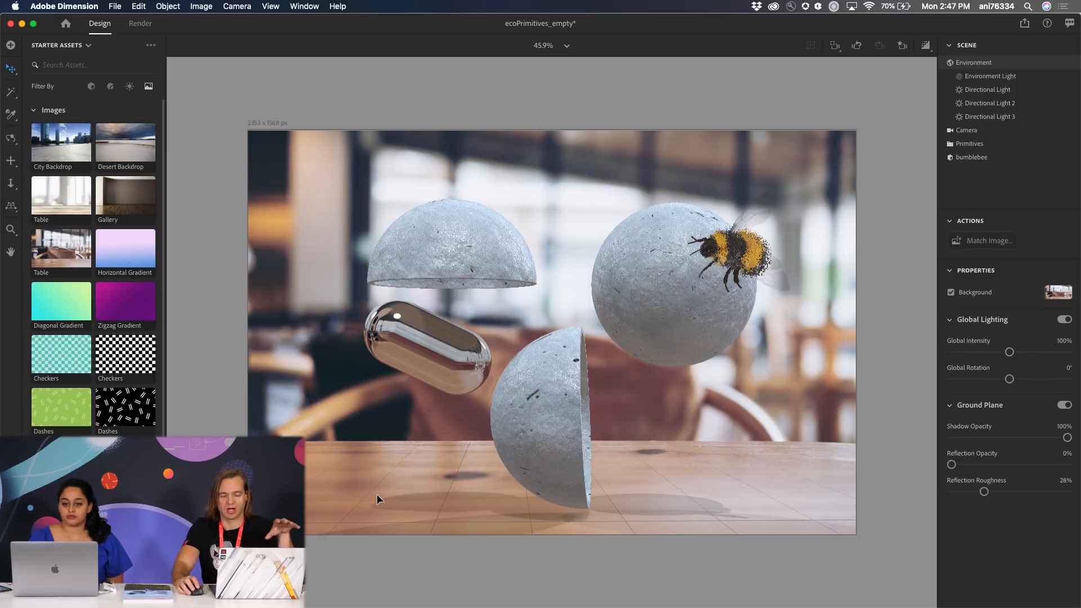
{"action": "scroll", "coordinate": [745, 445], "scroll_direction": "down", "scroll_amount": 1}
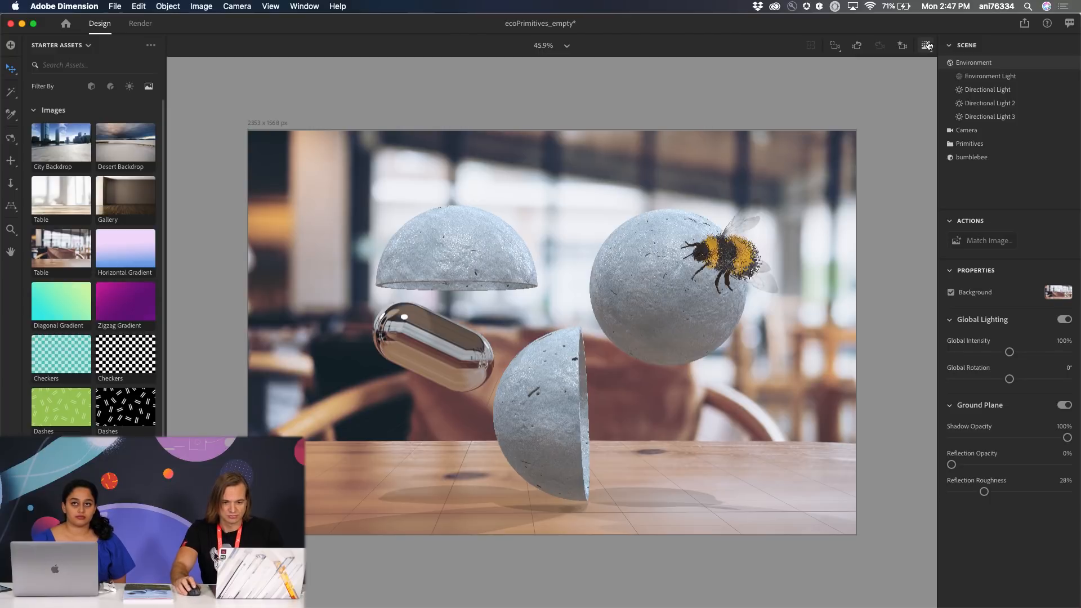
- Use the render preview while setting the ground plane's Reflection Opacity to 87% and Reflection Roughness to 30%
{"action": "left_click", "coordinate": [926, 45]}
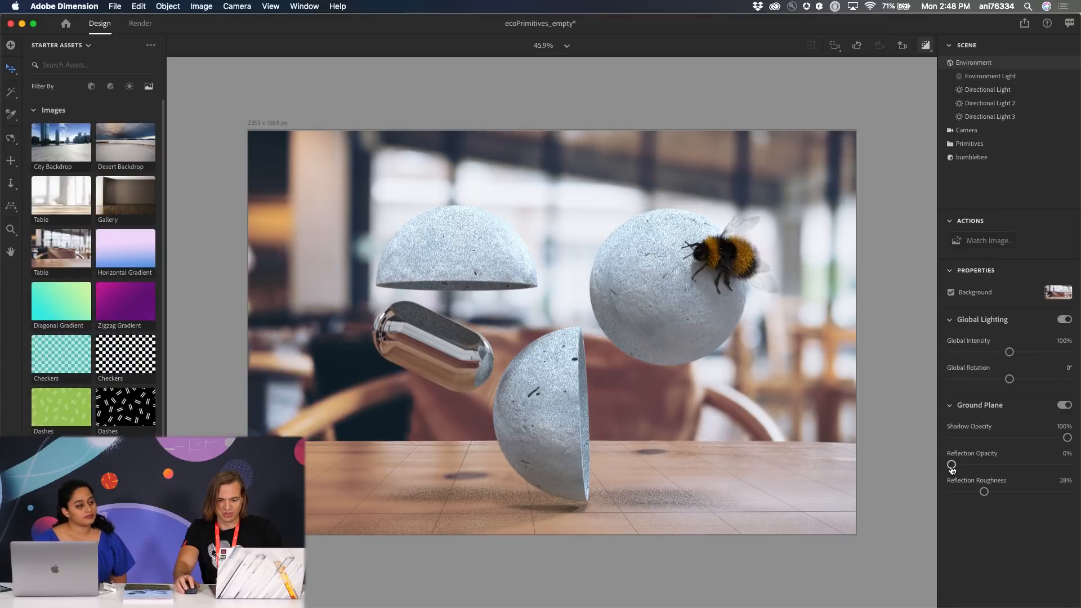
{"action": "left_click_drag", "start_coordinate": [928, 442], "coordinate": [1050, 465]}
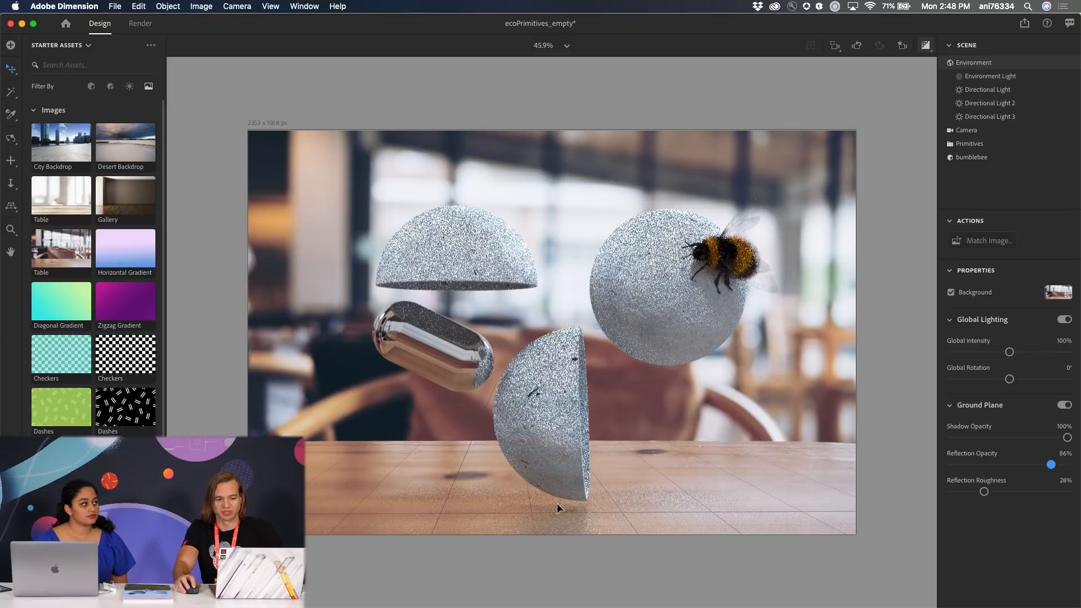
{"action": "left_click_drag", "start_coordinate": [993, 493], "coordinate": [951, 492]}
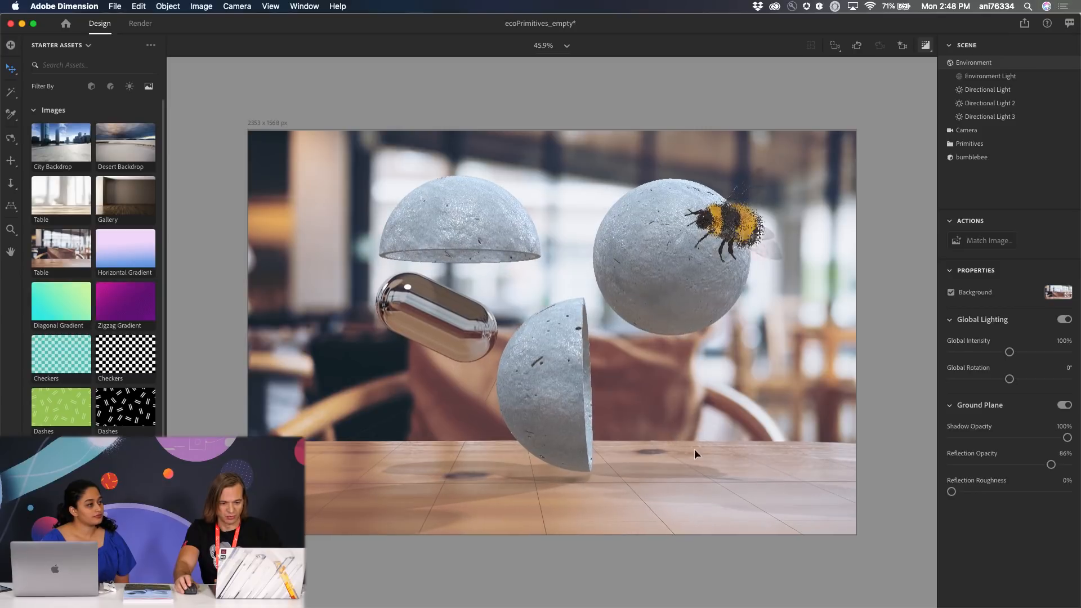
{"action": "left_click_drag", "start_coordinate": [1050, 465], "coordinate": [1072, 463]}
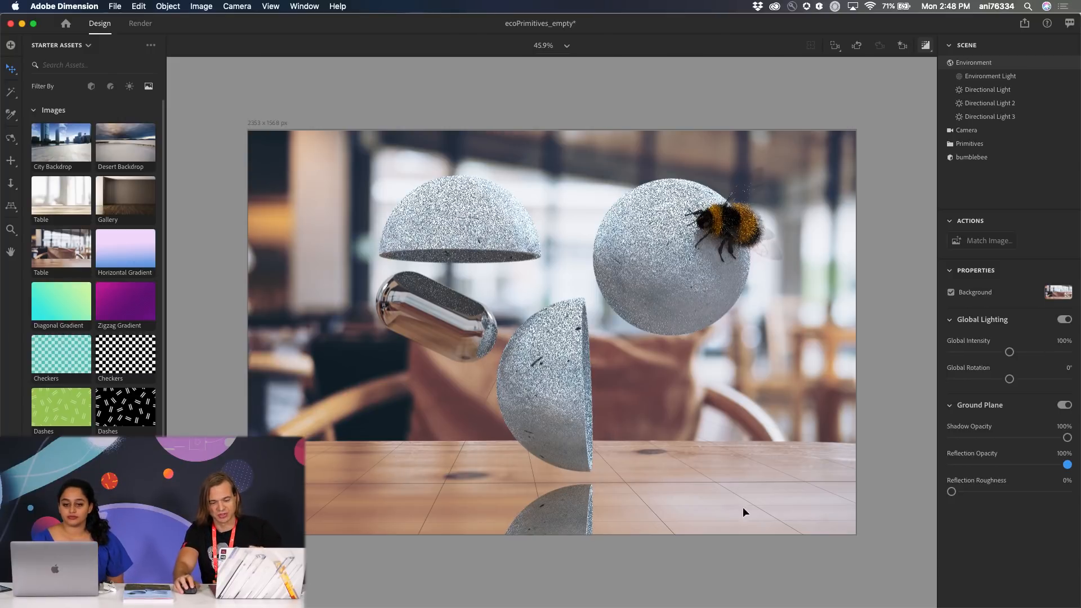
{"action": "left_click_drag", "start_coordinate": [952, 493], "coordinate": [987, 496]}
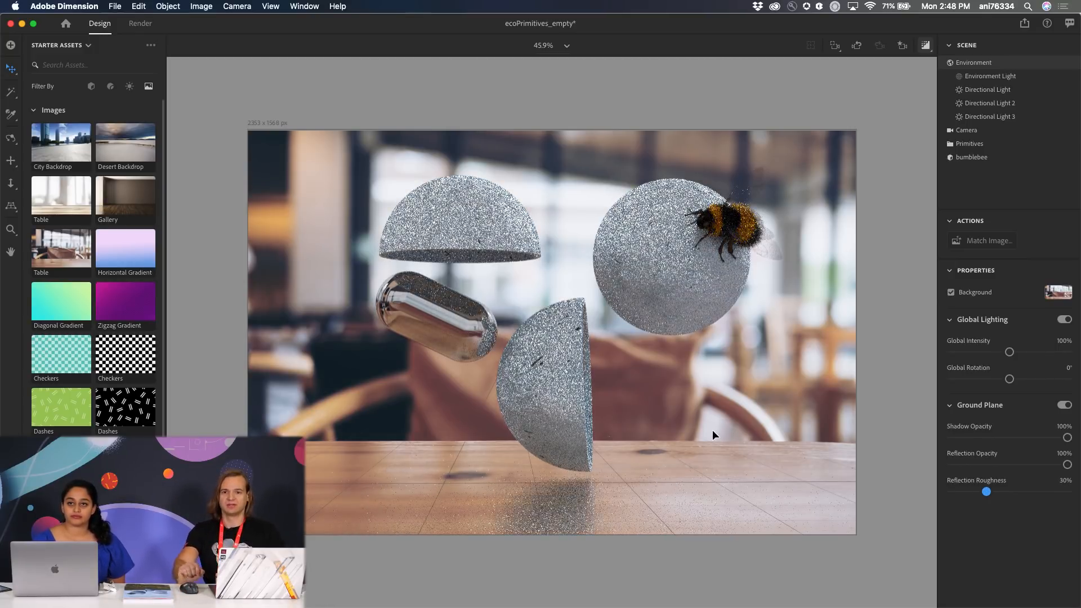
{"action": "left_click_drag", "start_coordinate": [1068, 466], "coordinate": [1052, 465]}
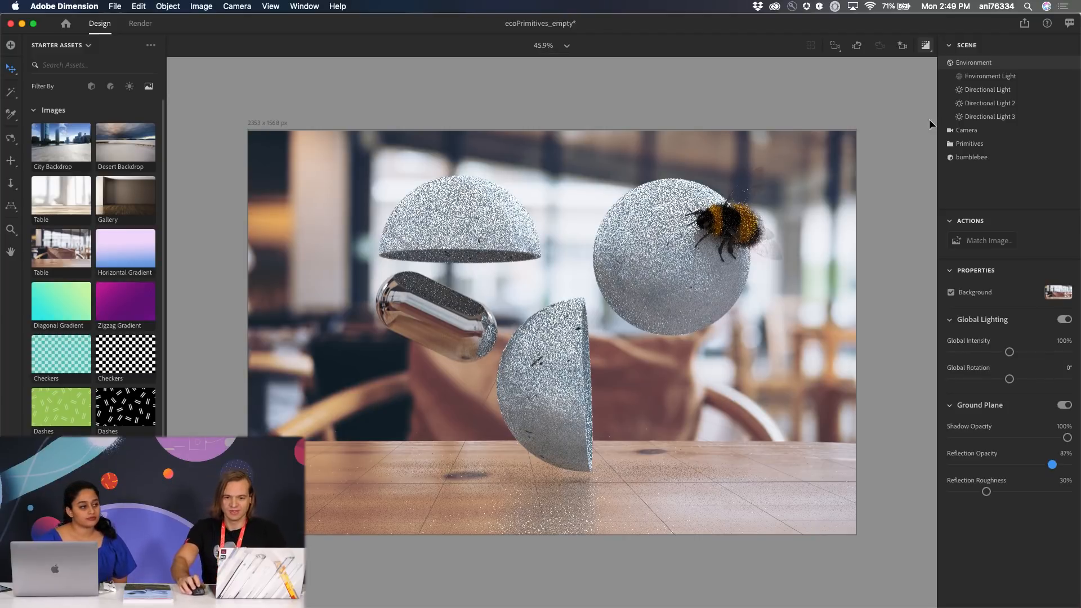
{"action": "left_click", "coordinate": [926, 47]}
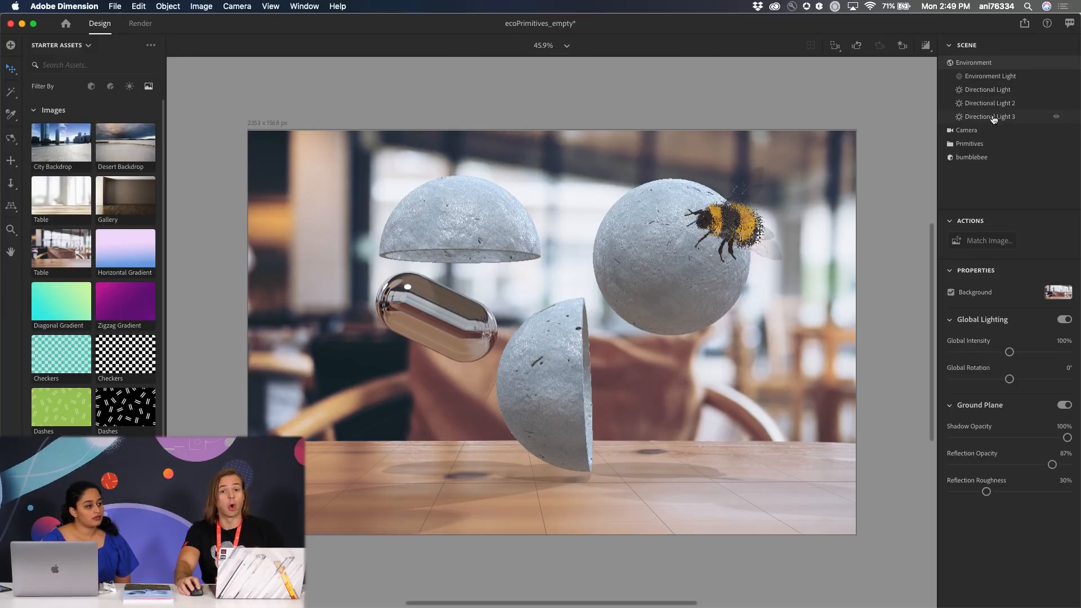
- Remove the Table image from the scene background, leaving the plain background color
{"action": "left_click", "coordinate": [1058, 292]}
{"action": "left_click", "coordinate": [1024, 218]}
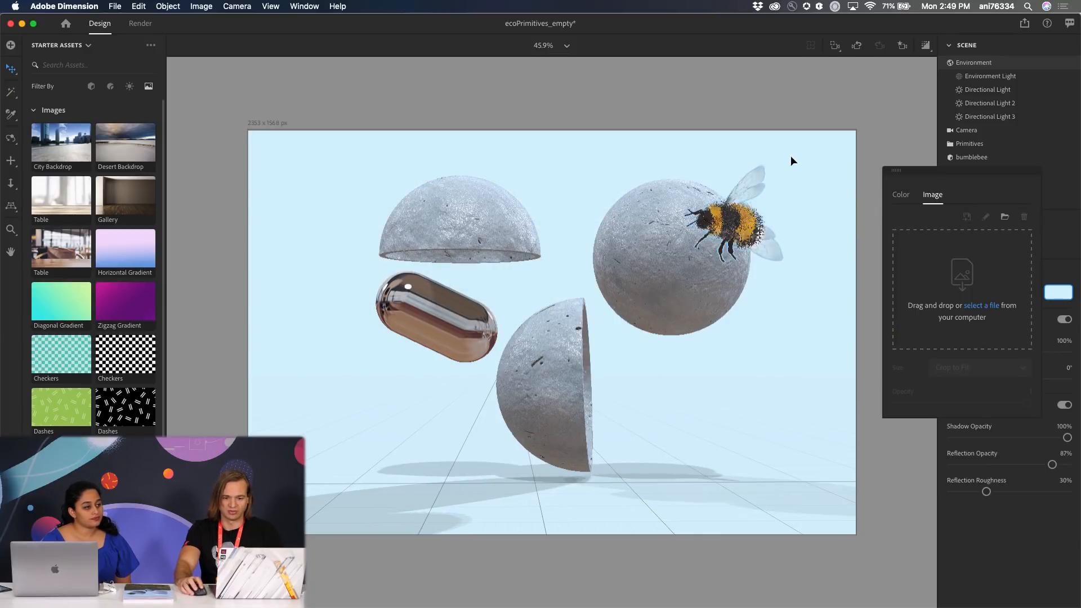
{"action": "left_click", "coordinate": [987, 78]}
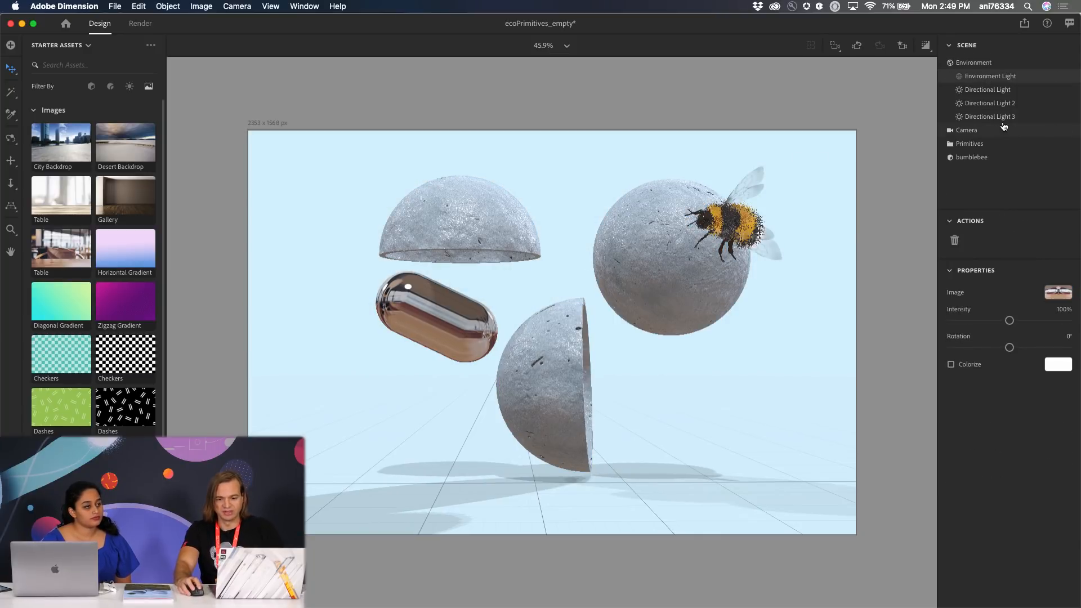
- Delete the three directional lights and the Environment Light from the scene
{"action": "left_click", "coordinate": [1006, 117]}
{"action": "left_click", "coordinate": [991, 92]}
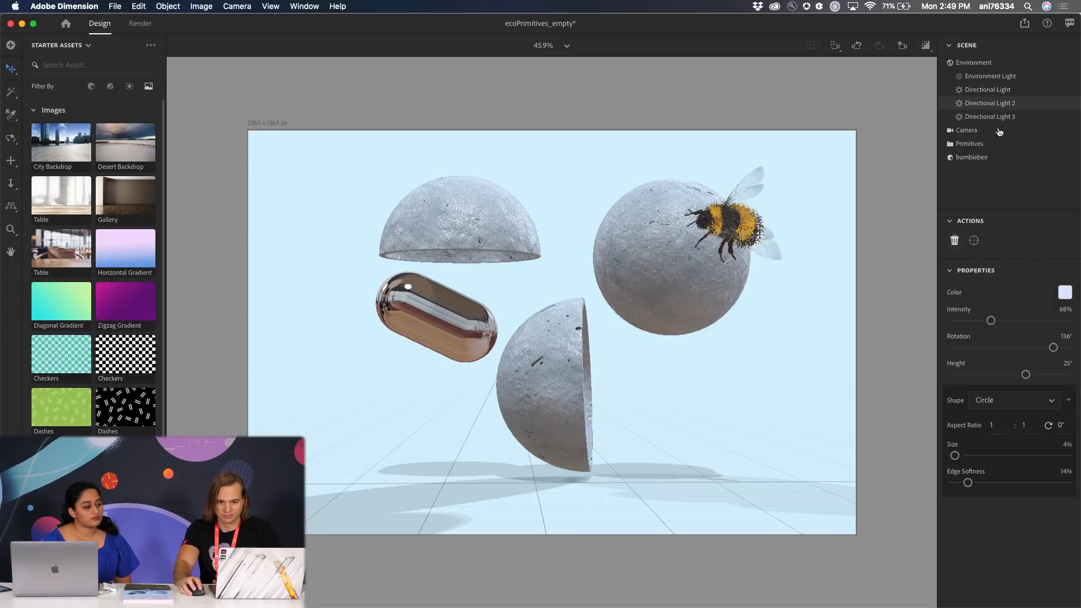
{"action": "left_click", "coordinate": [955, 241]}
{"action": "left_click", "coordinate": [954, 240]}
{"action": "left_click", "coordinate": [988, 93]}
{"action": "left_click", "coordinate": [955, 240]}
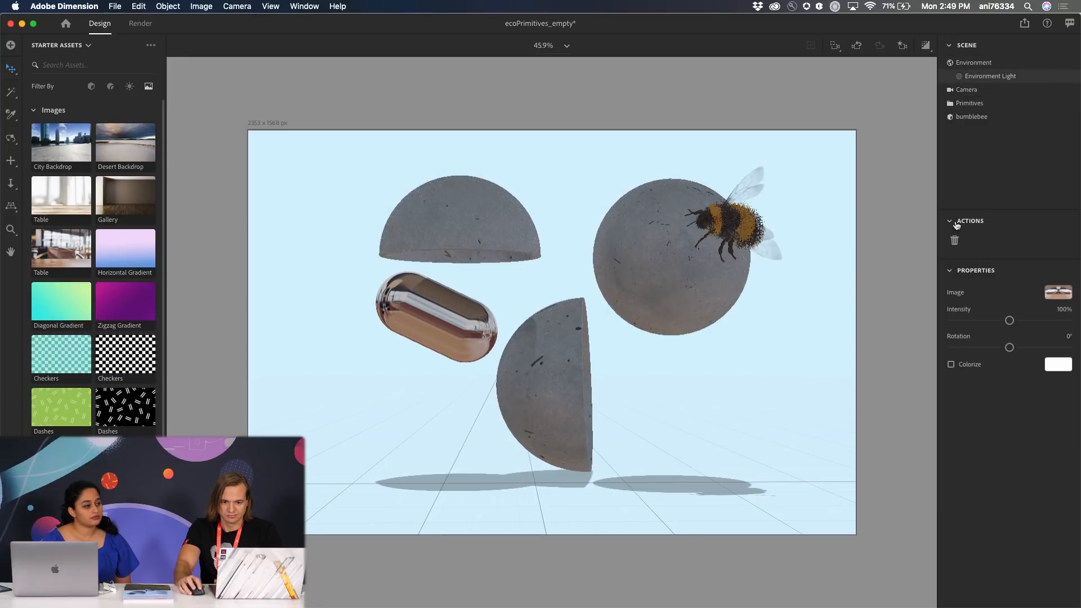
{"action": "left_click", "coordinate": [954, 240]}
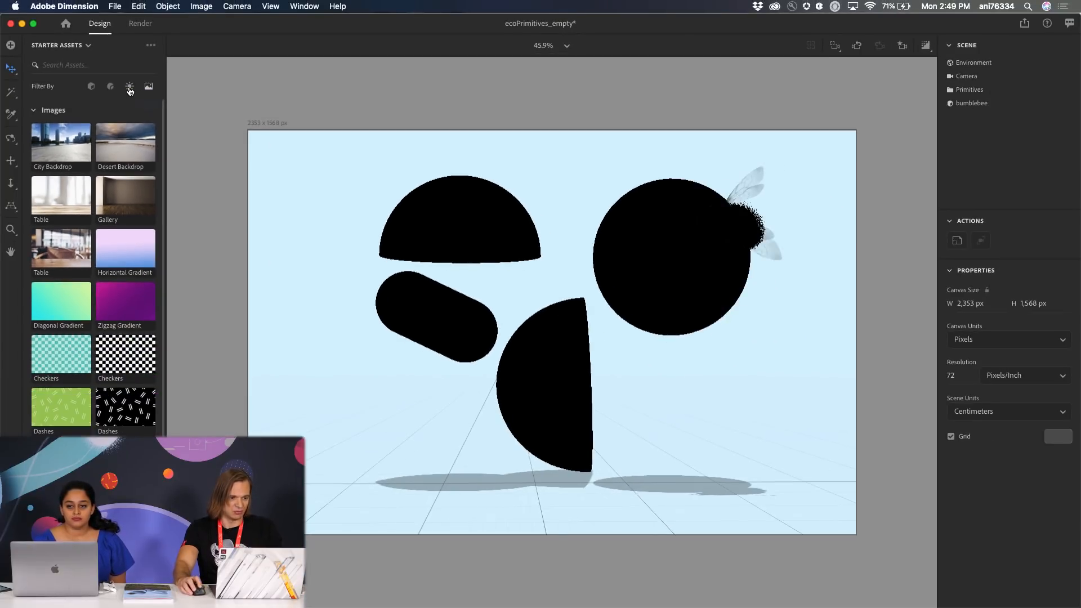
- Add a Sun directional light with 150% intensity, -52° rotation and 38.9° height
{"action": "left_click", "coordinate": [130, 92]}
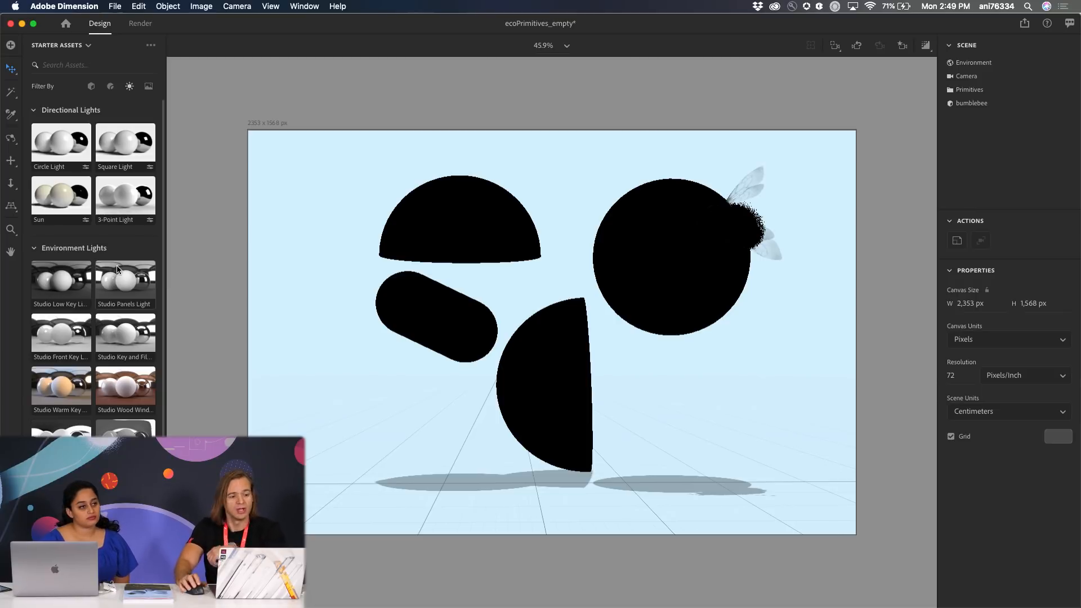
{"action": "left_click", "coordinate": [62, 193]}
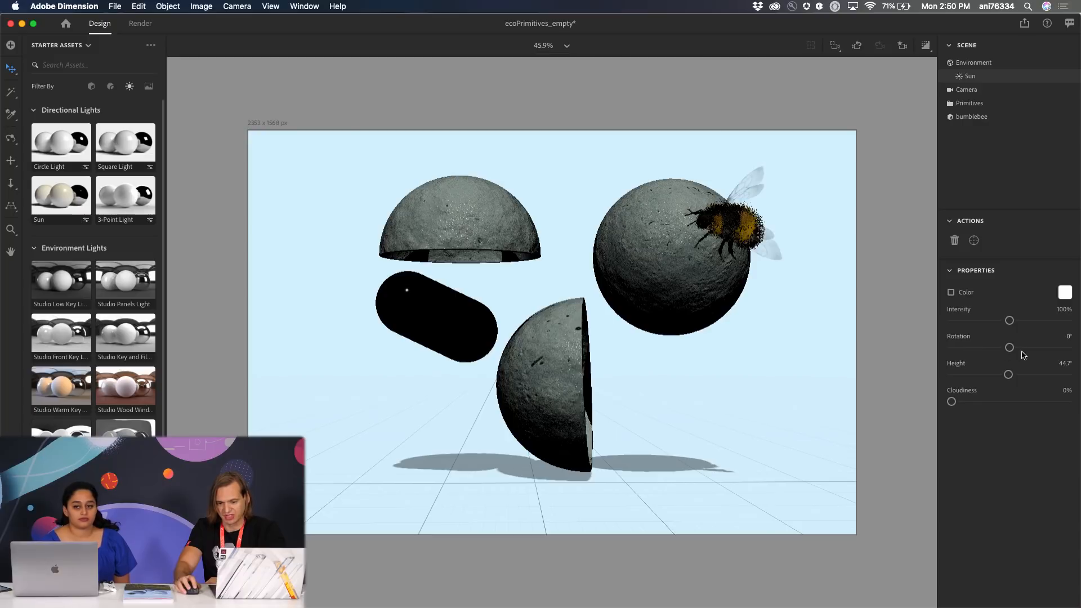
{"action": "mouse_move", "coordinate": [1013, 348]}
{"action": "left_mouse_down"}
{"action": "mouse_move", "coordinate": [1039, 348]}
{"action": "mouse_move", "coordinate": [987, 347]}
{"action": "mouse_move", "coordinate": [1008, 363]}
{"action": "mouse_move", "coordinate": [989, 363]}
{"action": "mouse_move", "coordinate": [1026, 375]}
{"action": "mouse_move", "coordinate": [979, 375]}
{"action": "mouse_move", "coordinate": [1033, 375]}
{"action": "mouse_move", "coordinate": [1003, 377]}
{"action": "left_mouse_up"}
{"action": "left_click_drag", "start_coordinate": [1010, 320], "coordinate": [1034, 320]}
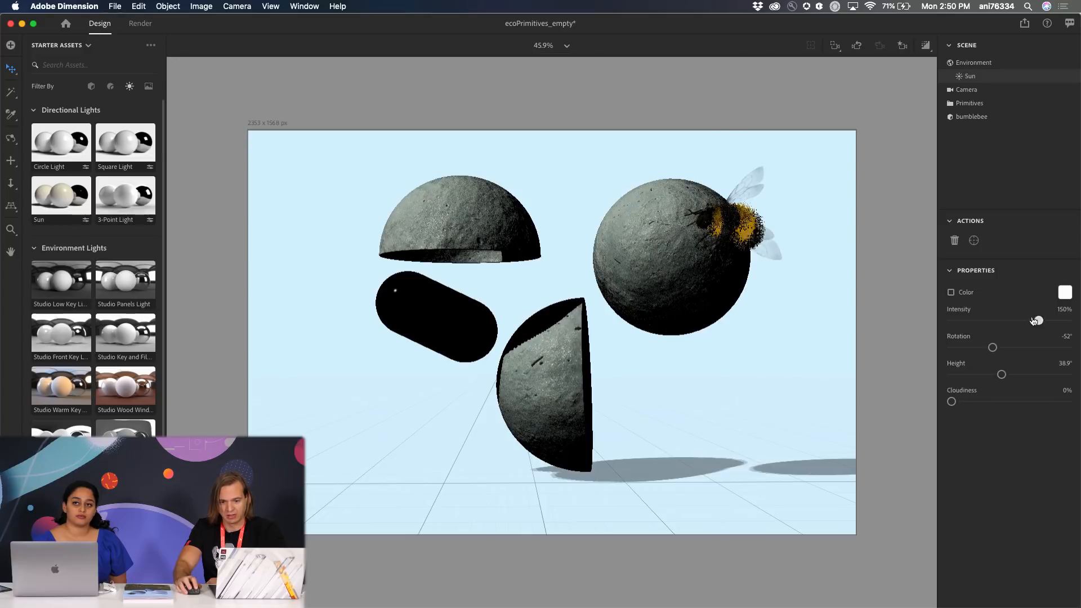
- Turn on the render preview and set the ground plane's Reflection Opacity to 0%
{"action": "left_click", "coordinate": [924, 48]}
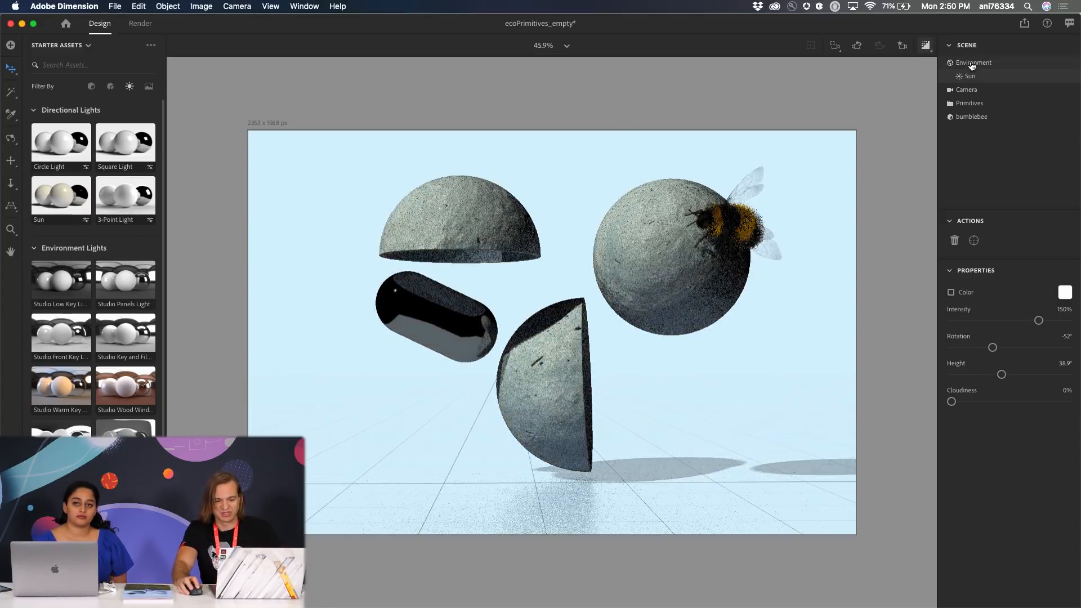
{"action": "left_click", "coordinate": [1031, 63]}
{"action": "left_click_drag", "start_coordinate": [1052, 464], "coordinate": [950, 466]}
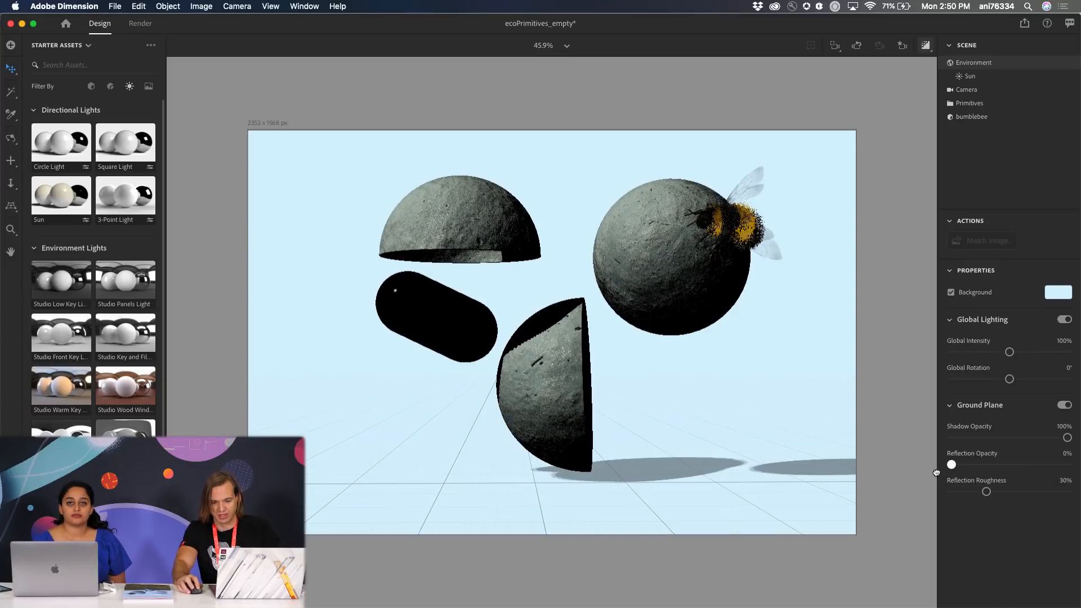
- Set the Sun light's height to 21.4°, rotation to -30° and cloudiness to 52%
{"action": "left_click", "coordinate": [970, 77]}
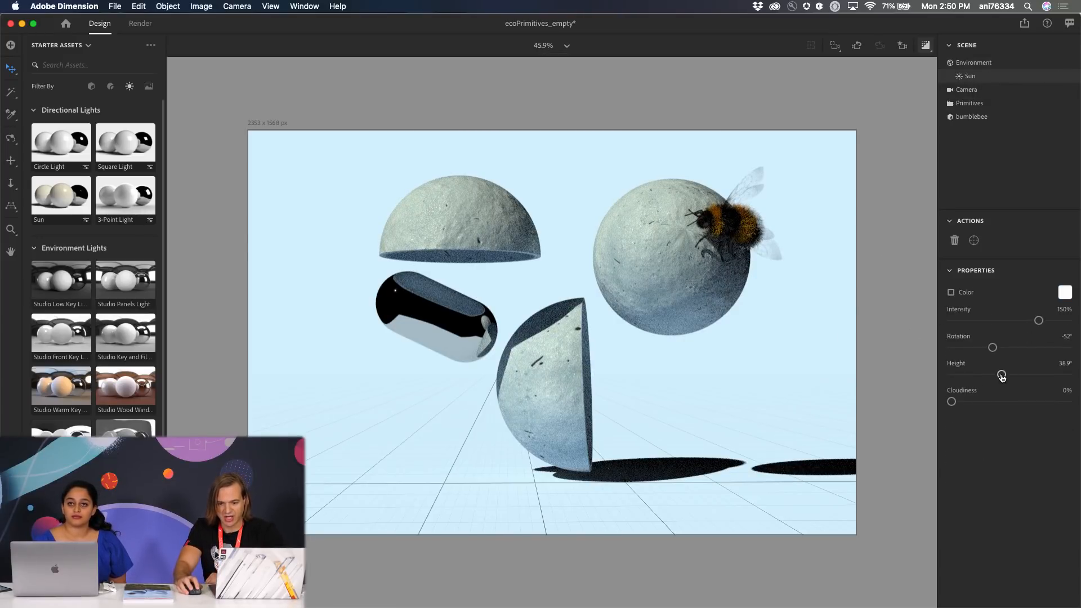
{"action": "left_click_drag", "start_coordinate": [1002, 377], "coordinate": [979, 376]}
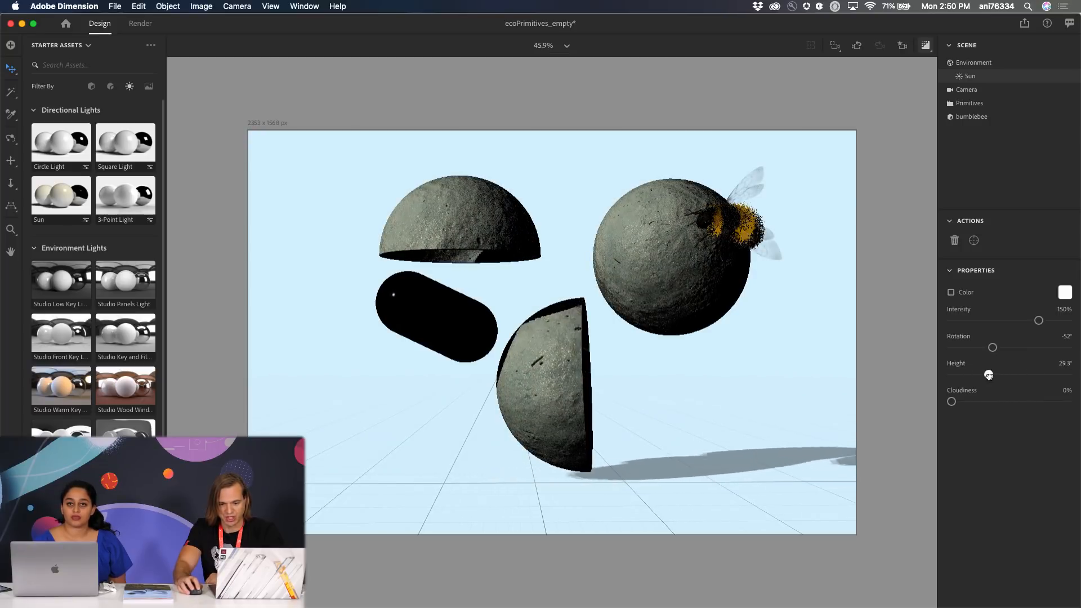
{"action": "left_click_drag", "start_coordinate": [993, 349], "coordinate": [1000, 350]}
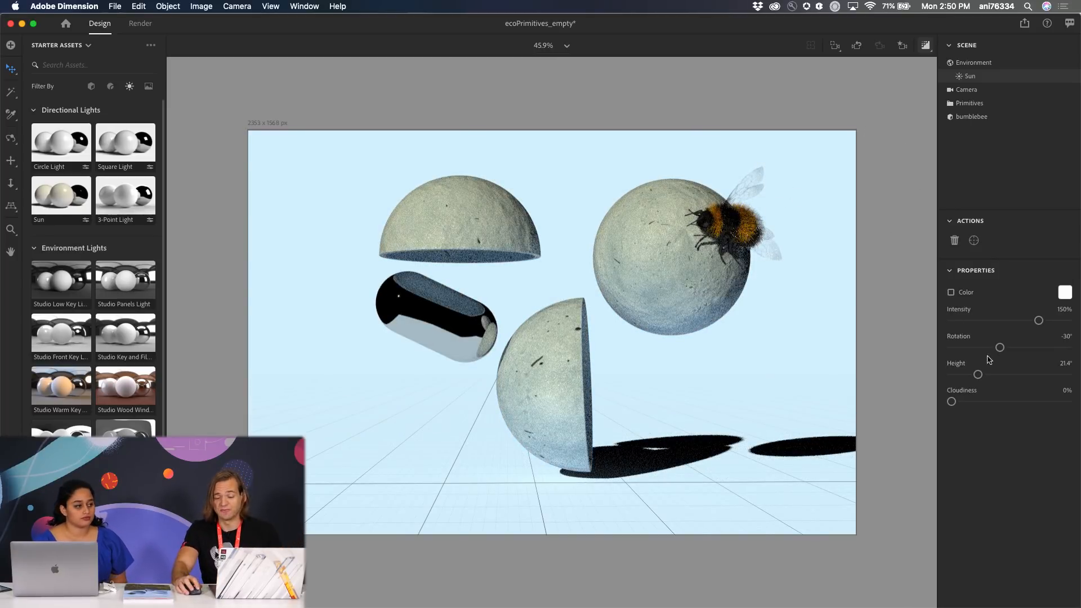
{"action": "left_click_drag", "start_coordinate": [951, 404], "coordinate": [1002, 405]}
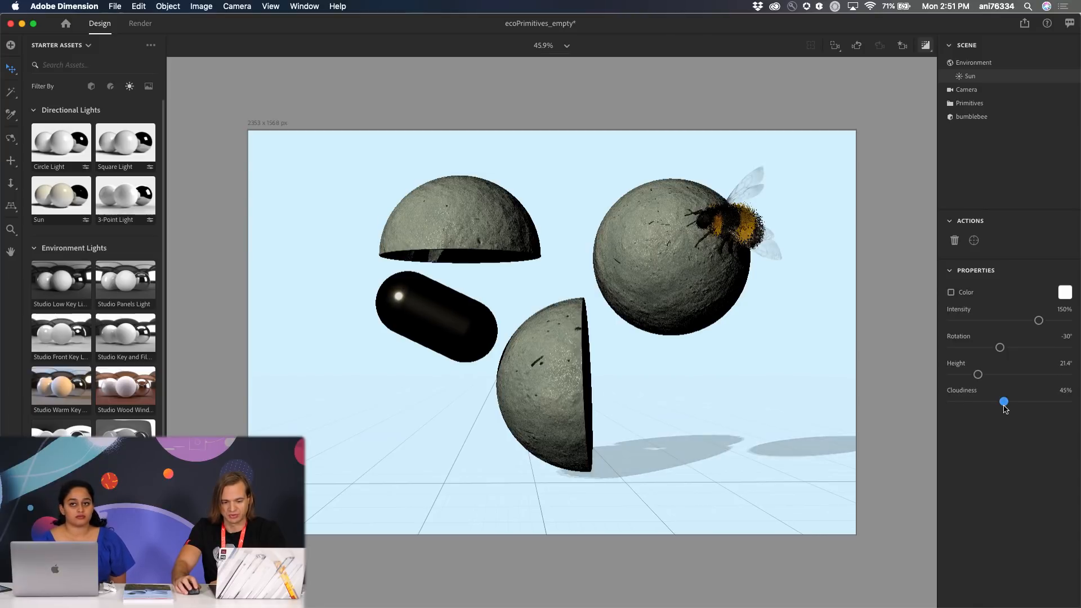
{"action": "left_click_drag", "start_coordinate": [1000, 406], "coordinate": [1012, 406]}
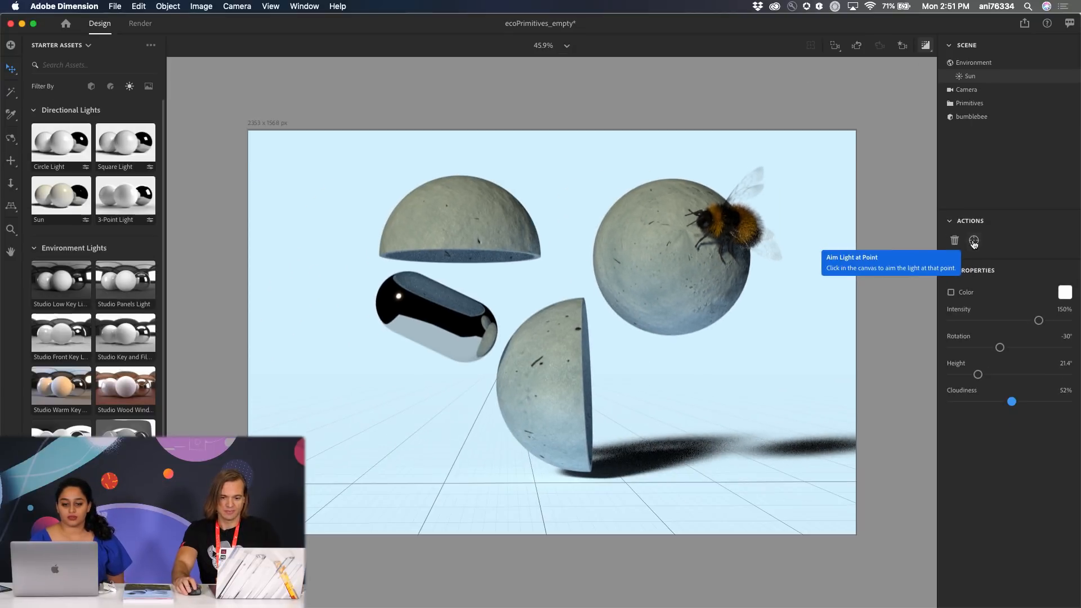
- Aim the Sun light at a point near the left edge of the large sphere, giving -124° rotation and 26.9° height
{"action": "left_click", "coordinate": [962, 239]}
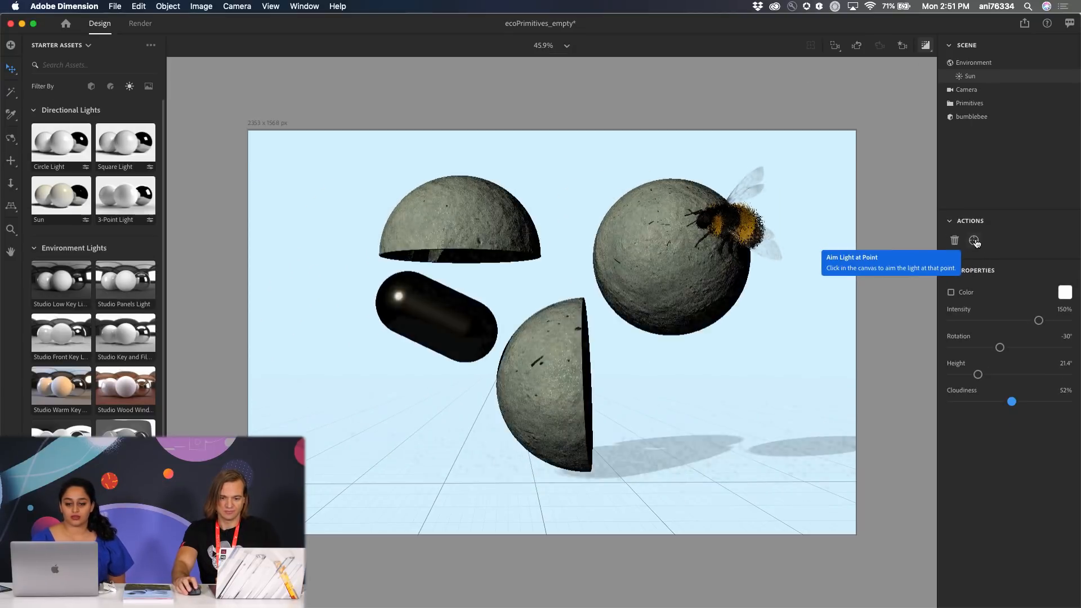
{"action": "left_click", "coordinate": [974, 241]}
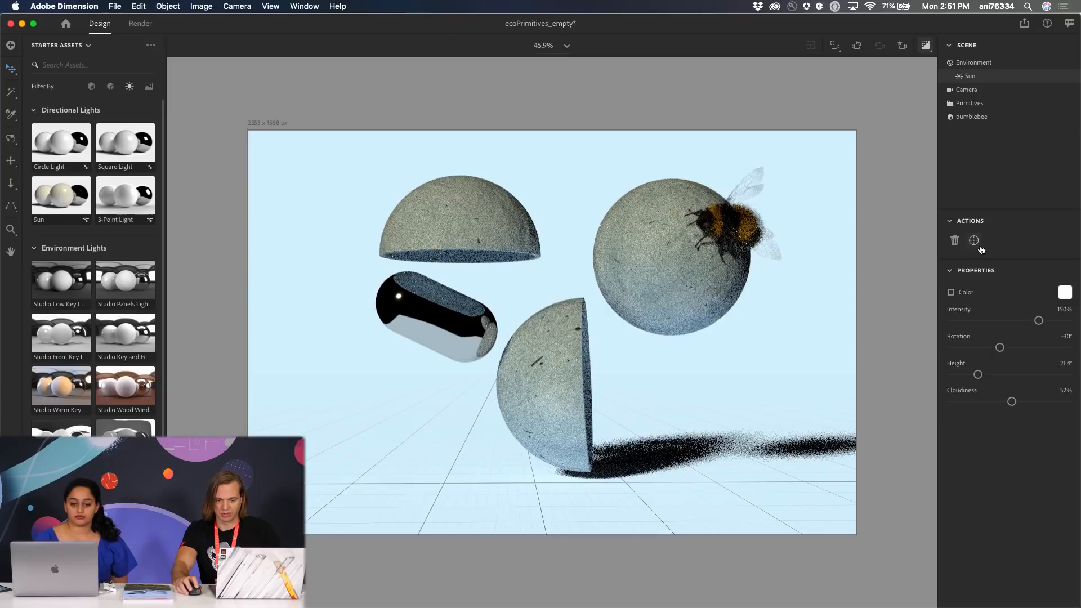
{"action": "left_click", "coordinate": [609, 232]}
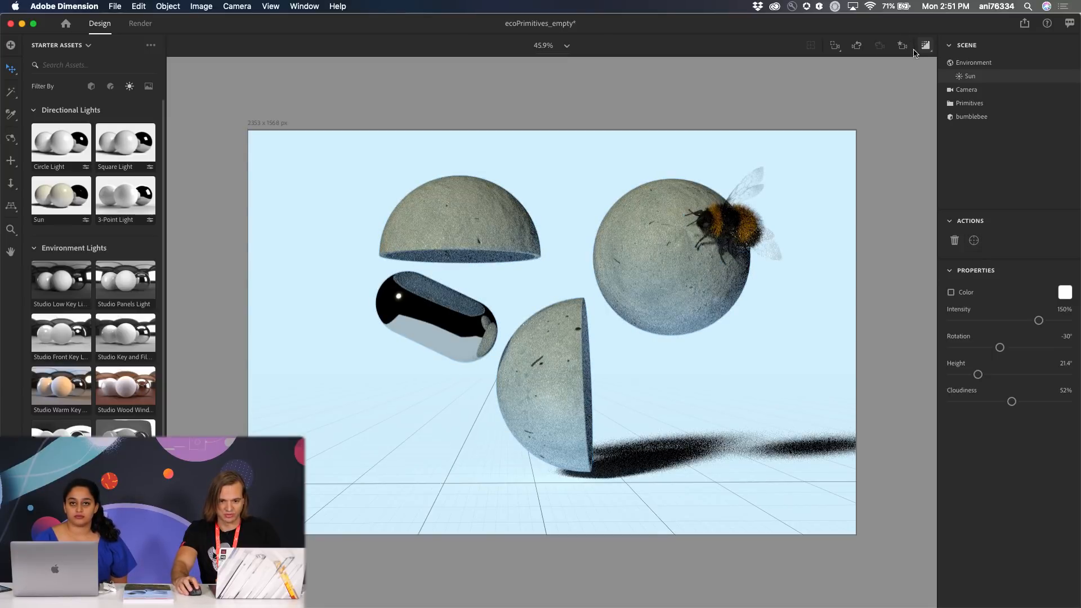
{"action": "left_click", "coordinate": [975, 241]}
{"action": "left_click", "coordinate": [611, 228]}
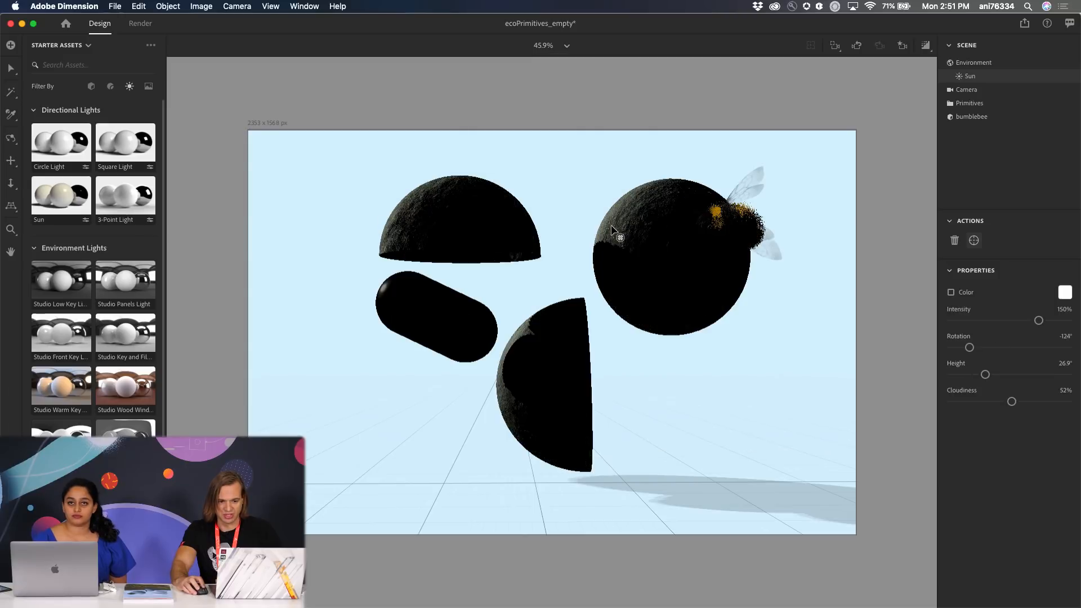
{"action": "left_click", "coordinate": [646, 258]}
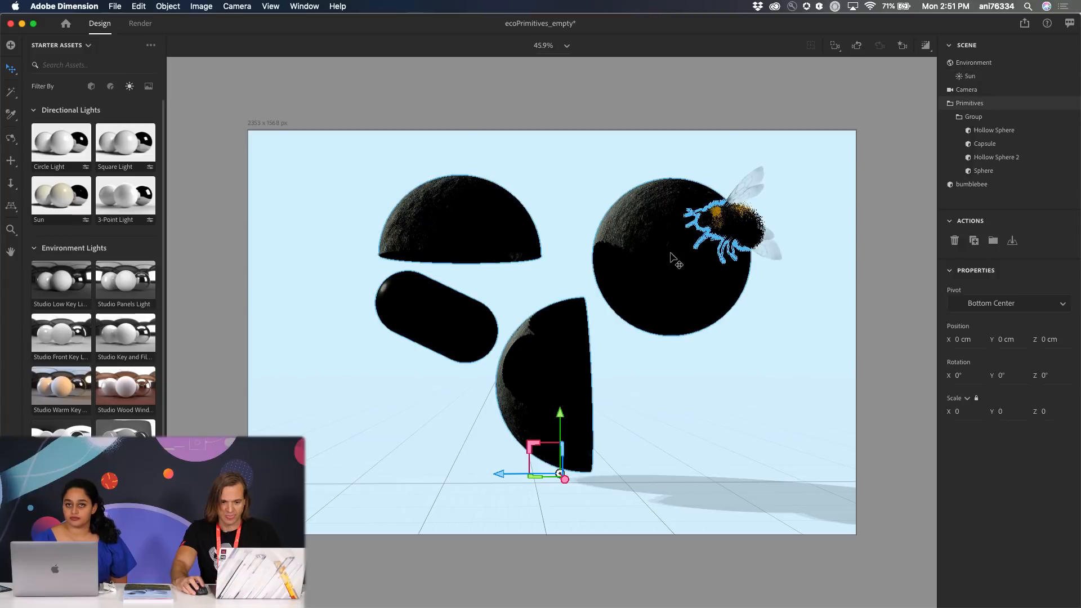
- Re-aim the Sun light at the middle of the large sphere and raise its height to 25.3°
{"action": "left_click", "coordinate": [970, 76]}
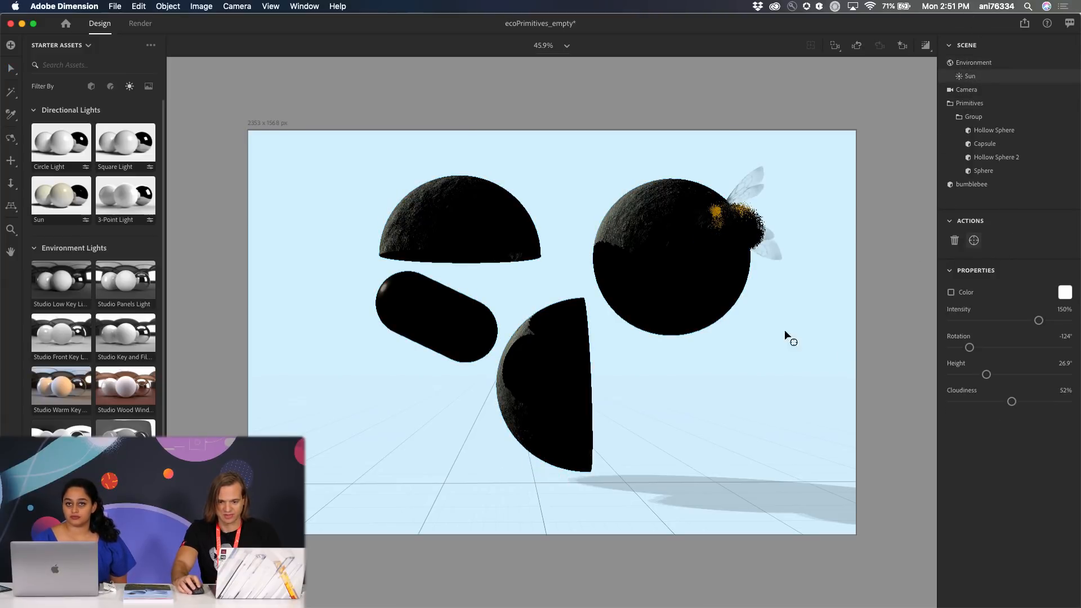
{"action": "left_click", "coordinate": [694, 252]}
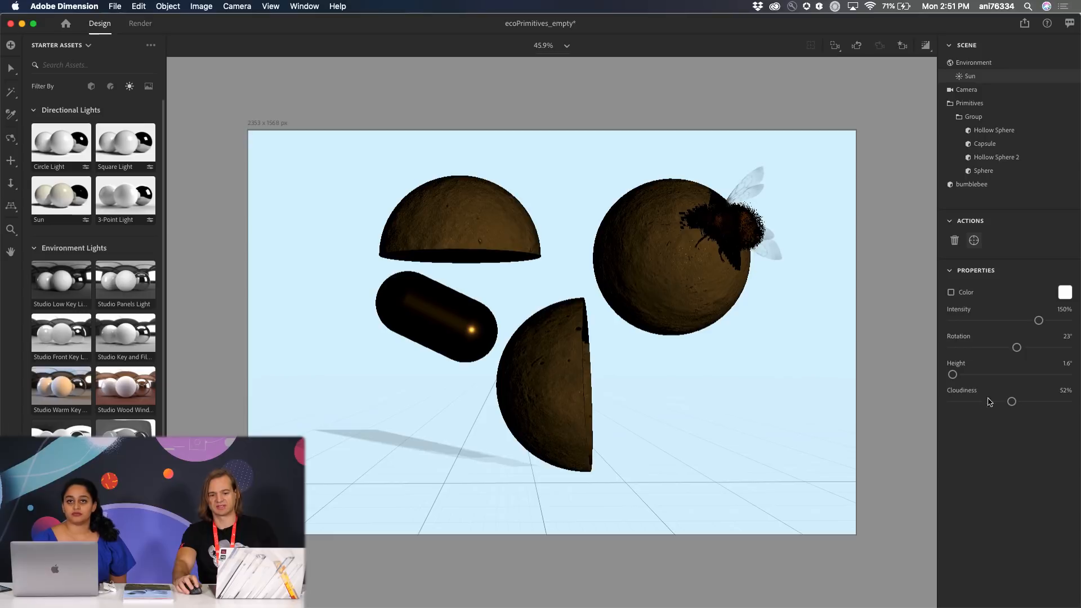
{"action": "left_click_drag", "start_coordinate": [953, 375], "coordinate": [982, 381]}
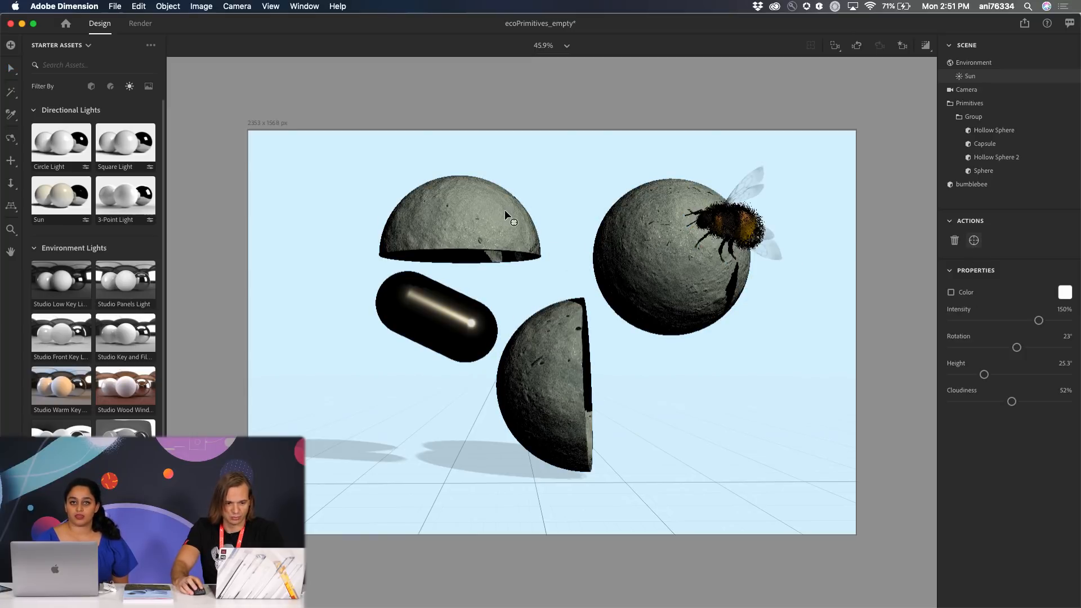
- Aim the Sun light at the upper half-sphere and adjust it to 17° rotation, 45.9° height and 32% cloudiness
{"action": "left_click_drag", "start_coordinate": [504, 208], "coordinate": [518, 218]}
{"action": "left_click_drag", "start_coordinate": [1012, 376], "coordinate": [988, 401]}
{"action": "left_click_drag", "start_coordinate": [1043, 347], "coordinate": [1015, 347]}
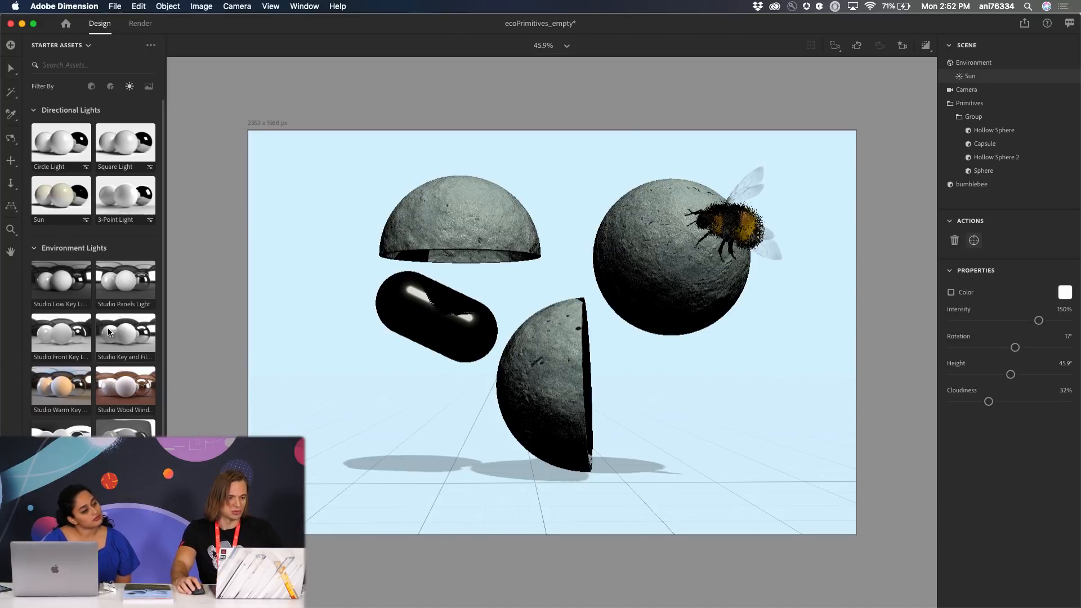
- Add an environment light with a sky image from the starter assets and turn on the render preview
{"action": "scroll", "coordinate": [107, 324], "scroll_direction": "down", "scroll_amount": 1}
{"action": "scroll", "coordinate": [107, 324], "scroll_direction": "down", "scroll_amount": 5}
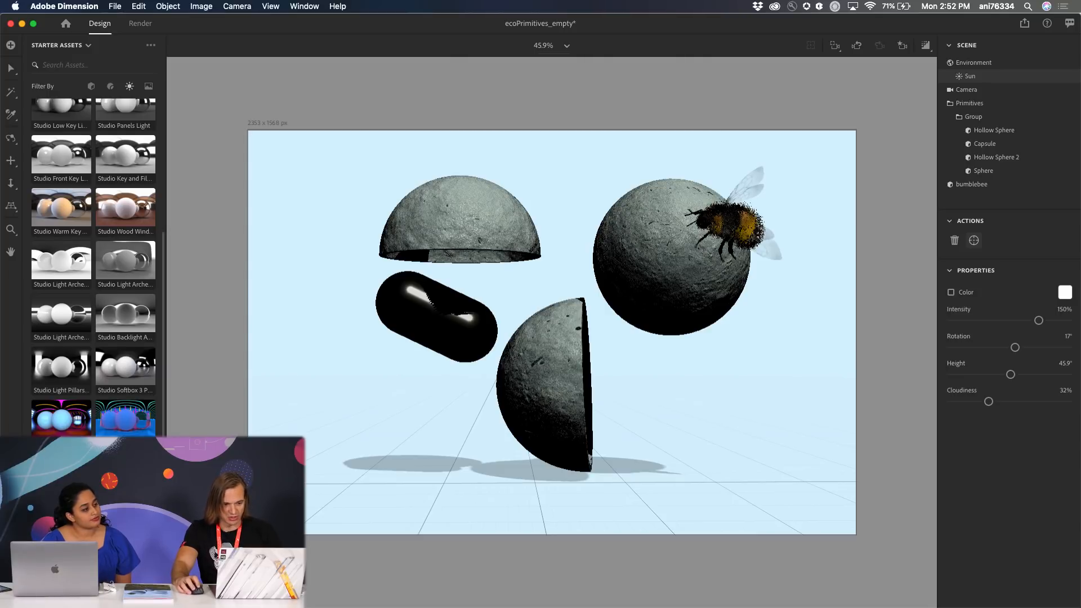
{"action": "left_click", "coordinate": [114, 473]}
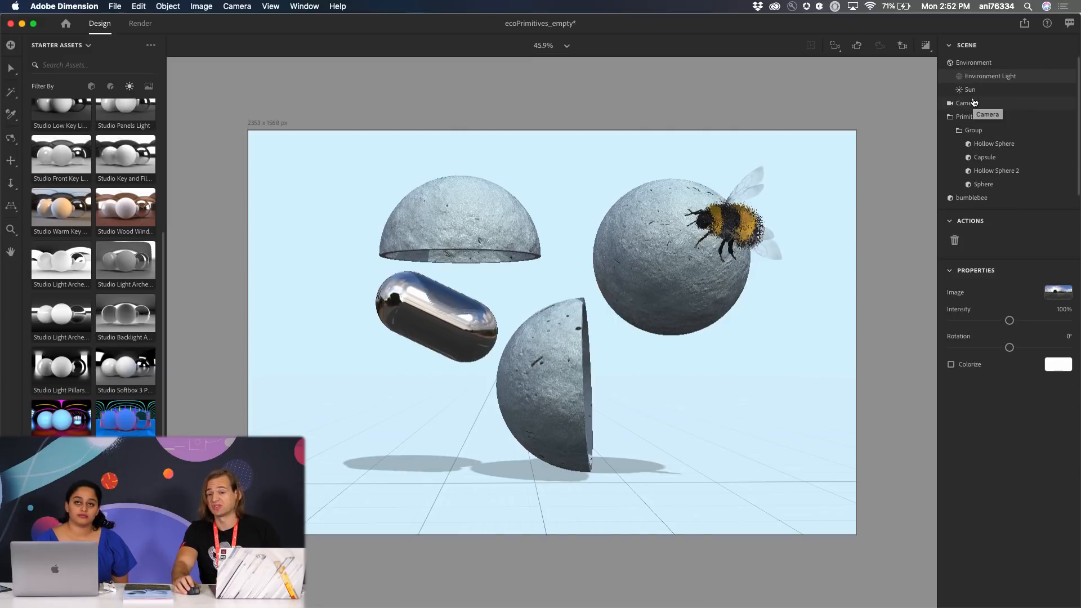
{"action": "left_click", "coordinate": [926, 48]}
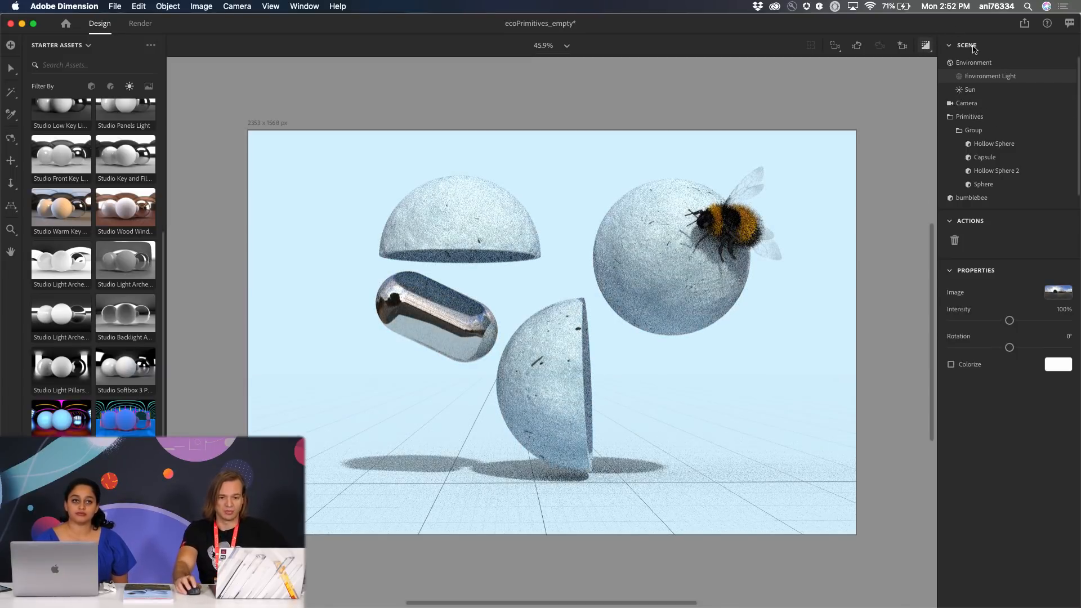
- Lower the Sun light's height and slightly reduce its rotation
{"action": "left_click", "coordinate": [986, 92]}
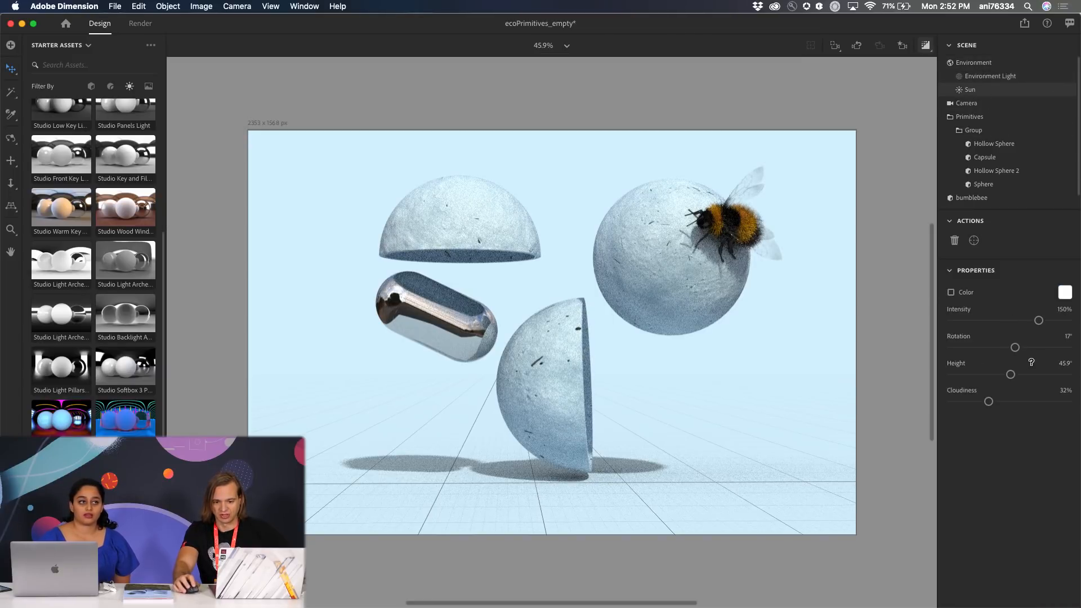
{"action": "left_click_drag", "start_coordinate": [1012, 379], "coordinate": [973, 377]}
{"action": "left_click_drag", "start_coordinate": [1015, 347], "coordinate": [1002, 348]}
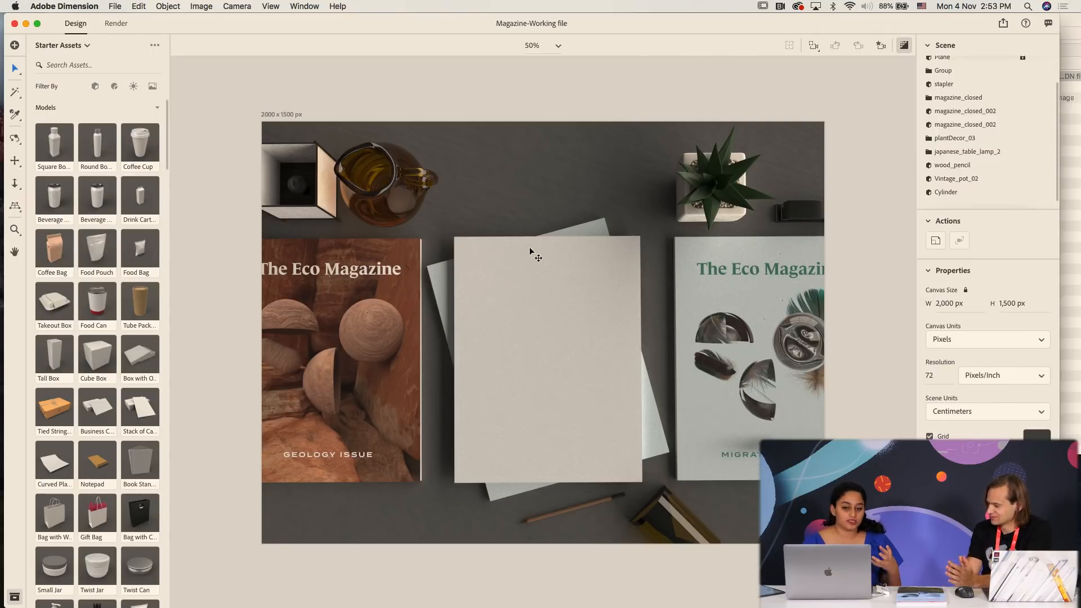
- Orbit around the blank magazine and save two angled views as new camera bookmarks
{"action": "left_click", "coordinate": [541, 278]}
{"action": "key", "text": "1"}
{"action": "left_click_drag", "start_coordinate": [624, 243], "coordinate": [567, 105]}
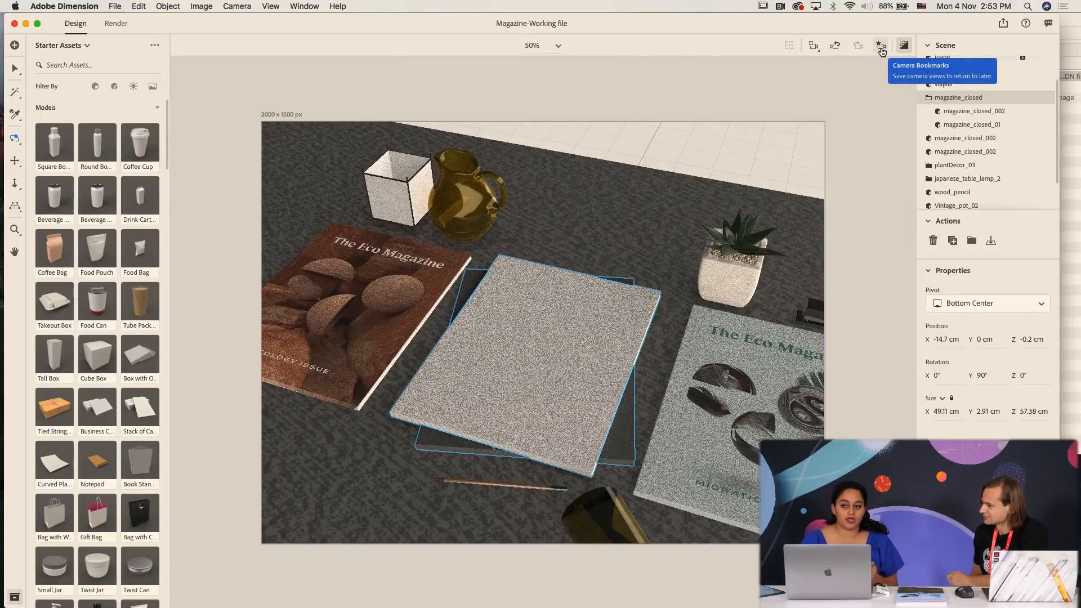
{"action": "left_click", "coordinate": [882, 51]}
{"action": "left_click", "coordinate": [901, 164]}
{"action": "left_click_drag", "start_coordinate": [530, 222], "coordinate": [720, 217]}
{"action": "left_click", "coordinate": [881, 49]}
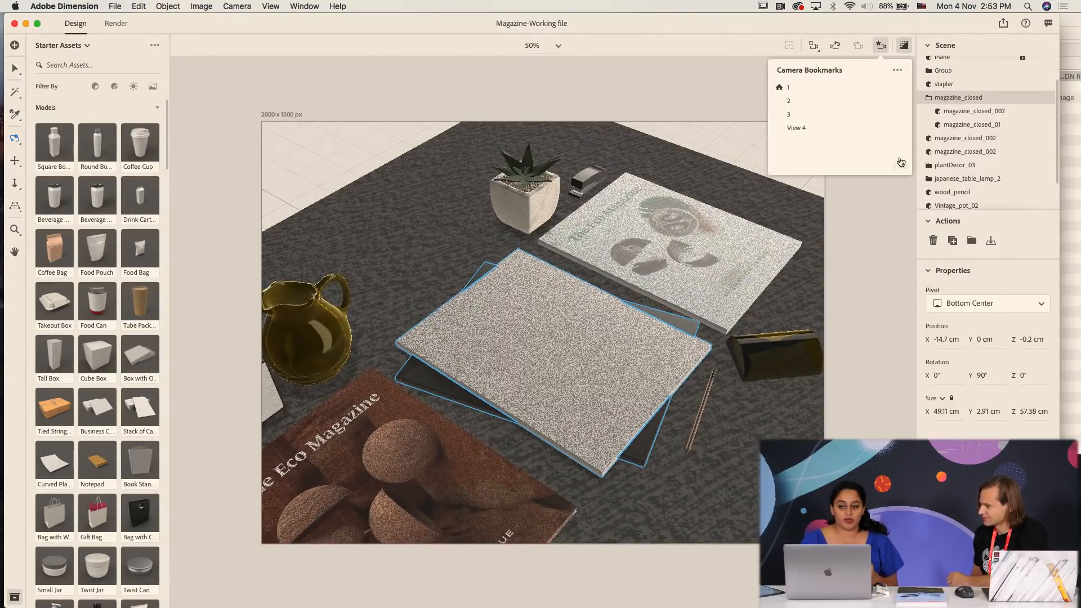
{"action": "left_click", "coordinate": [901, 163]}
{"action": "left_click_drag", "start_coordinate": [560, 284], "coordinate": [495, 340]}
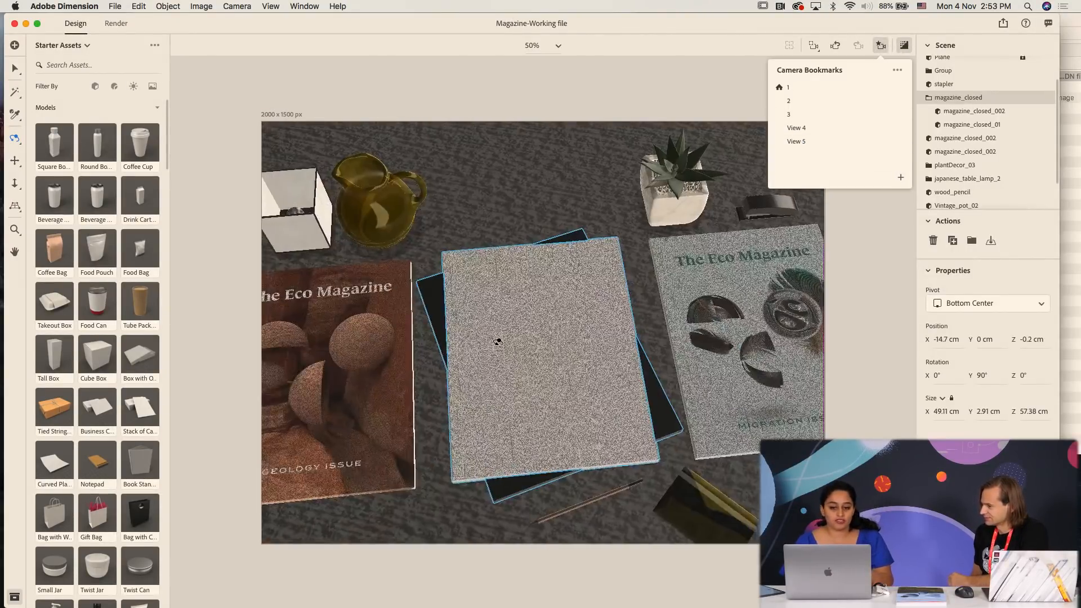
- Try moving the glass pitcher about 6.5 cm to the right, away from the table lamp
{"action": "key", "text": "v"}
{"action": "left_click", "coordinate": [397, 224]}
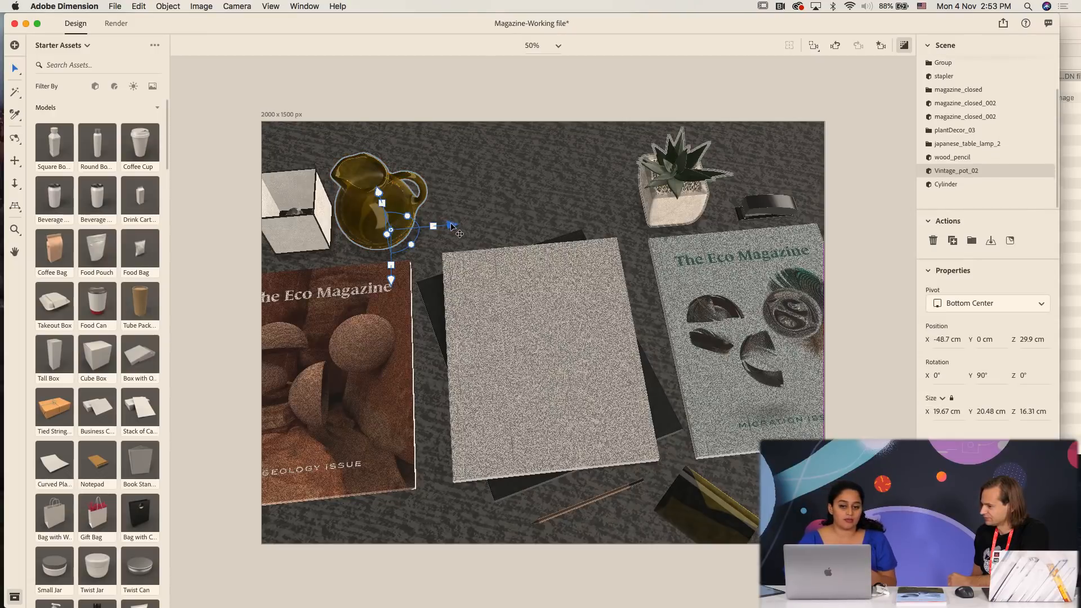
{"action": "left_click_drag", "start_coordinate": [451, 227], "coordinate": [482, 227]}
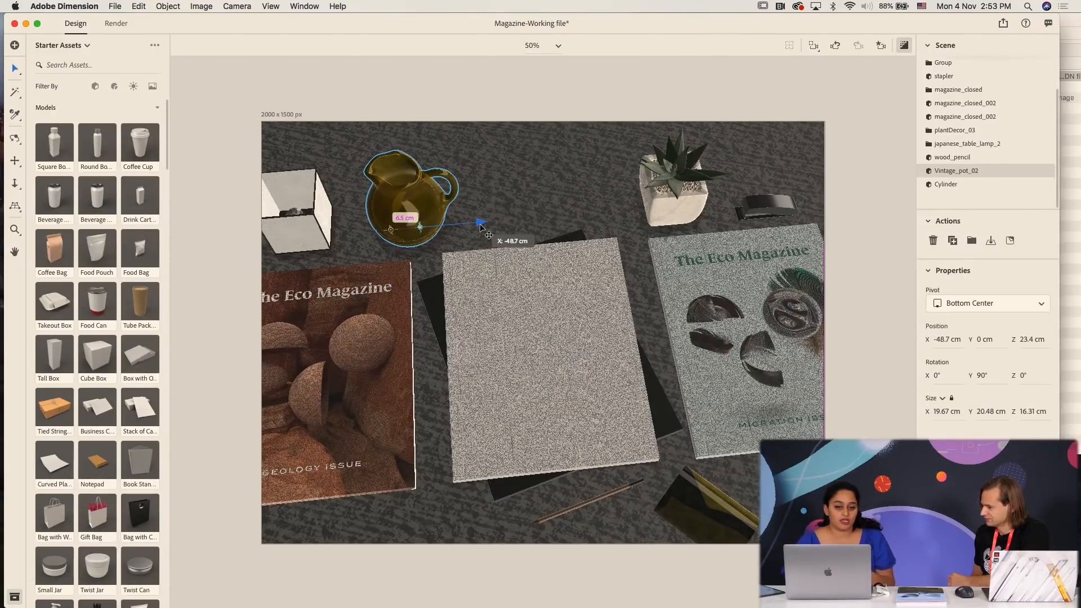
{"action": "left_click", "coordinate": [664, 195]}
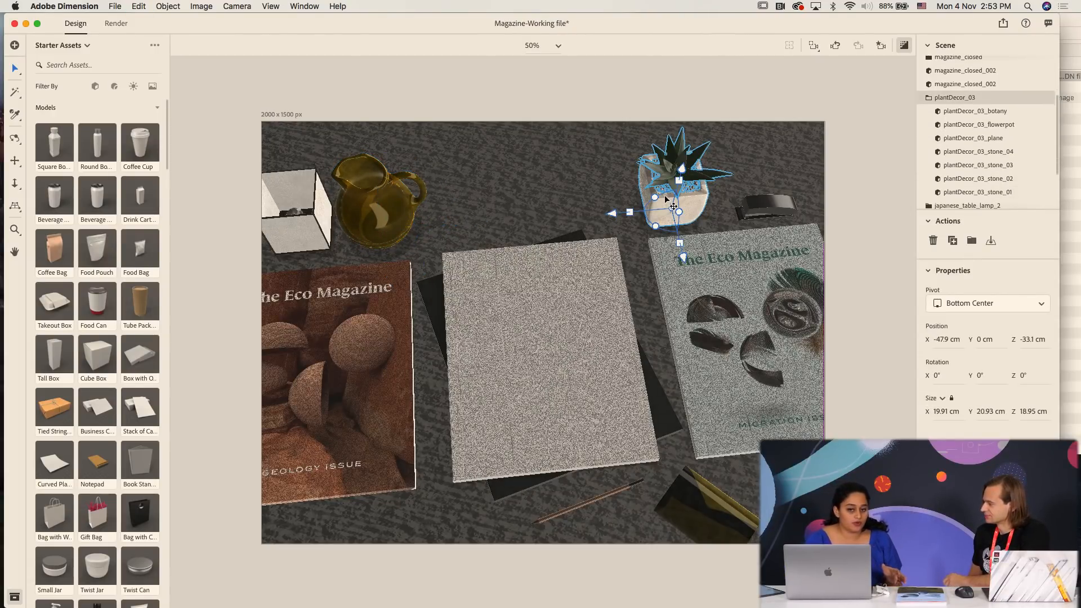
- Return the camera to the top-down home view saved as bookmark 1
{"action": "left_click", "coordinate": [572, 273]}
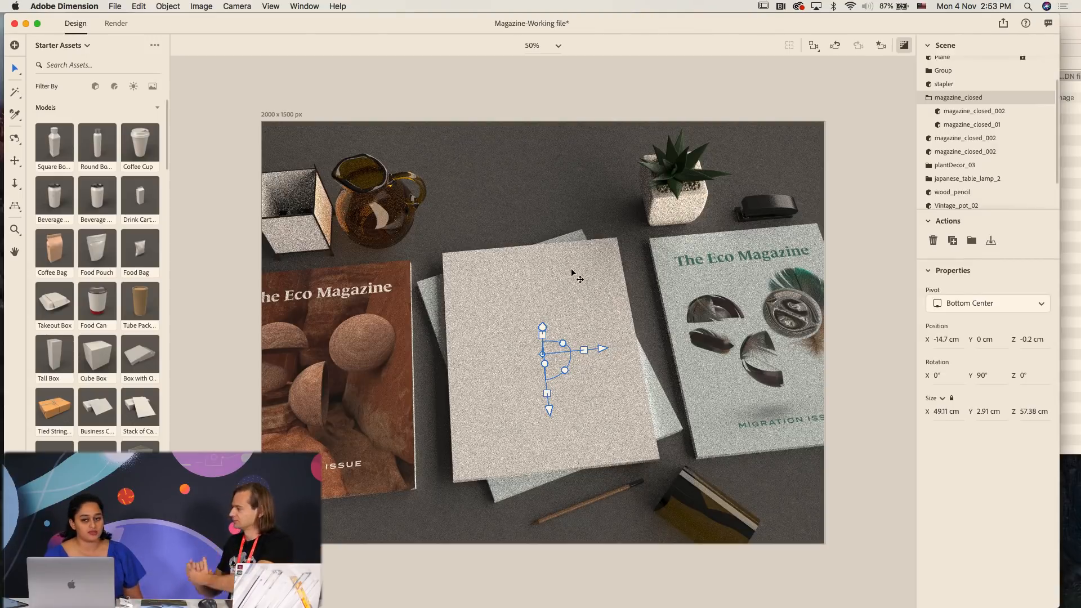
{"action": "left_click", "coordinate": [880, 45]}
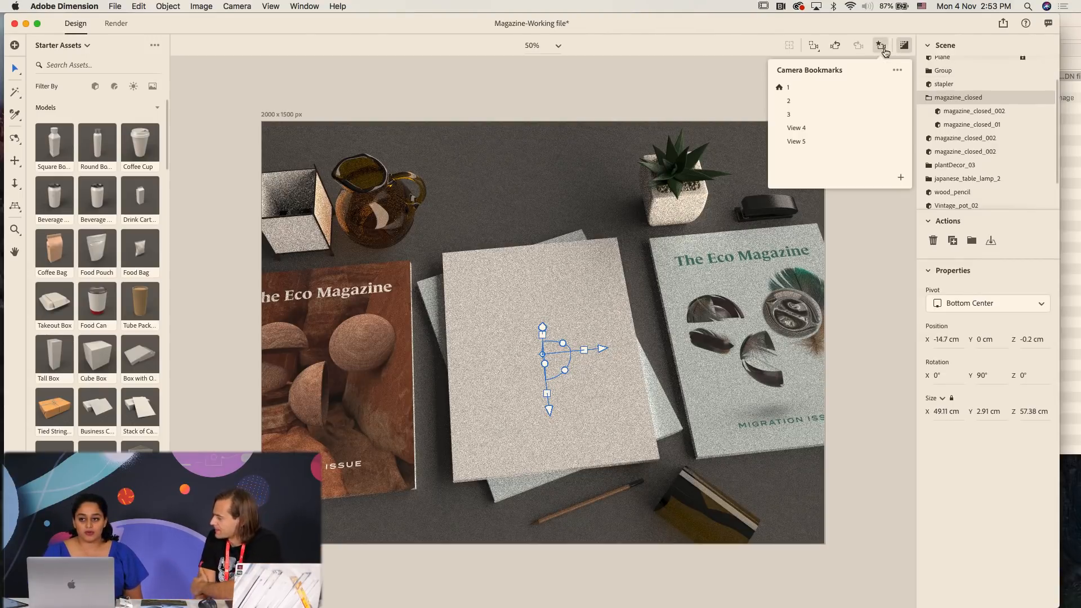
{"action": "left_click", "coordinate": [826, 86]}
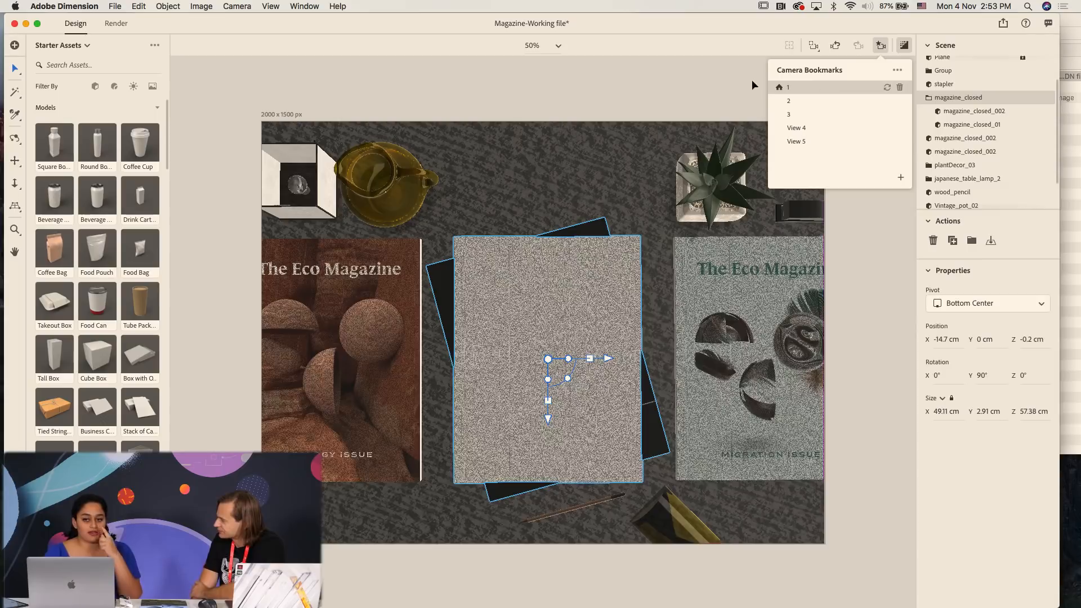
{"action": "left_click", "coordinate": [698, 84]}
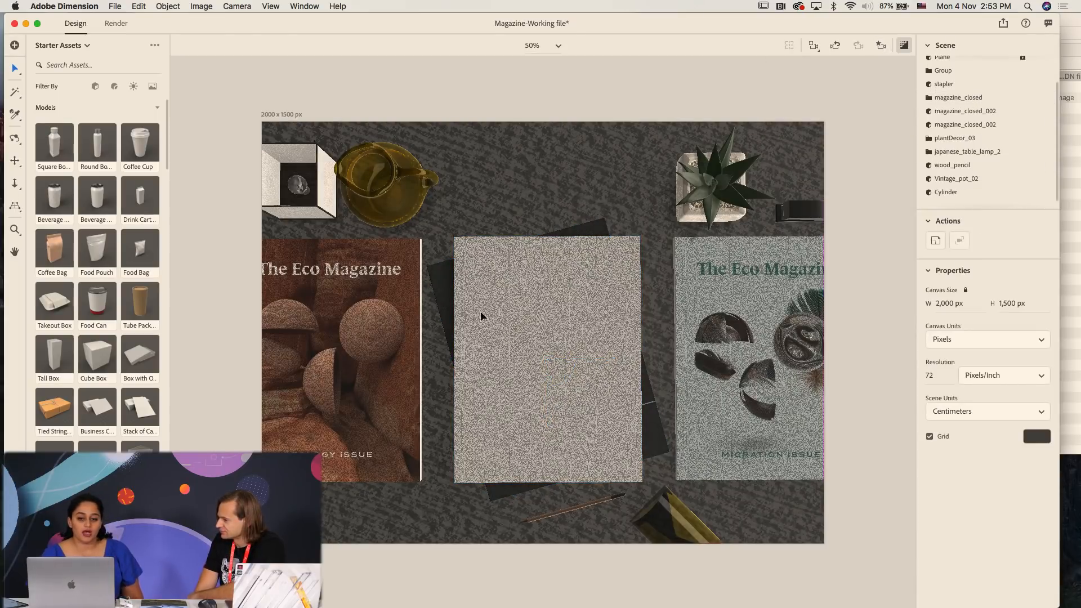
- Turn off the render preview and place Bee Magazine.png from Finder onto the blank magazine's cover as a decal
{"action": "left_click", "coordinate": [577, 266]}
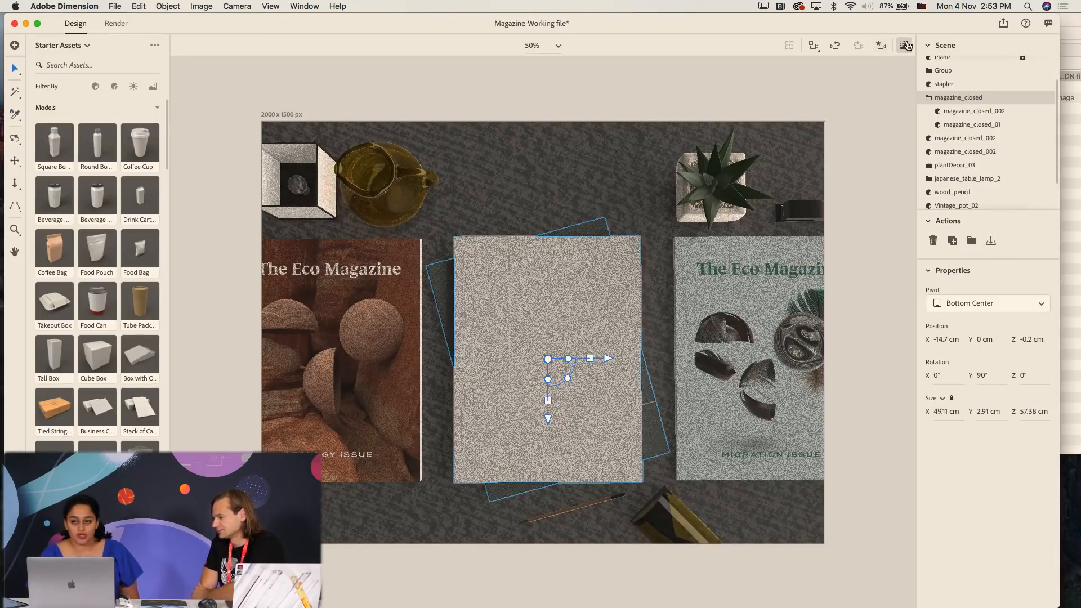
{"action": "left_click", "coordinate": [1077, 142]}
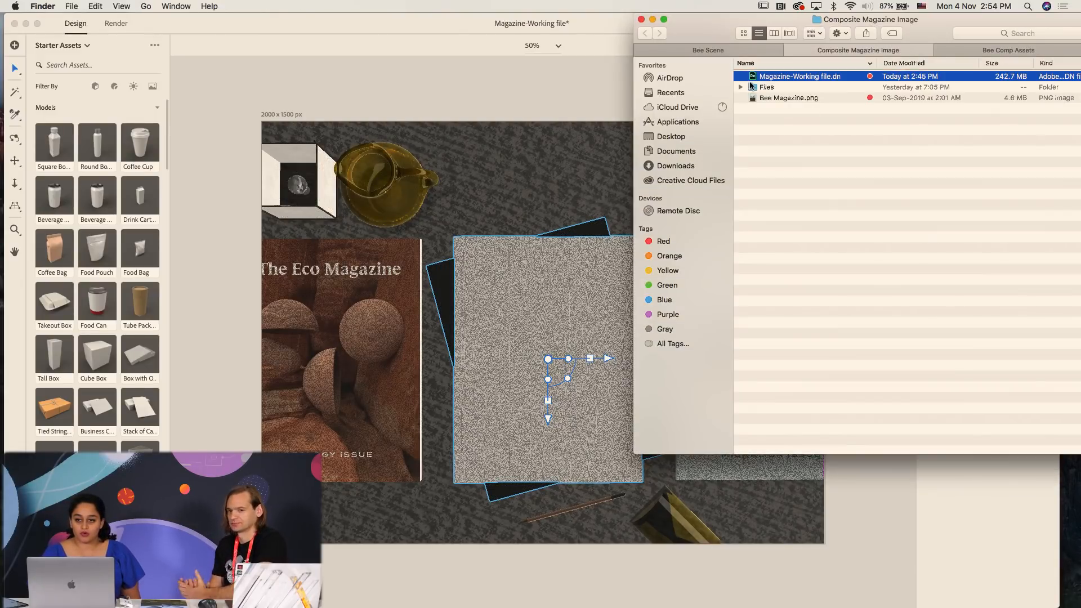
{"action": "left_click_drag", "start_coordinate": [762, 101], "coordinate": [553, 337]}
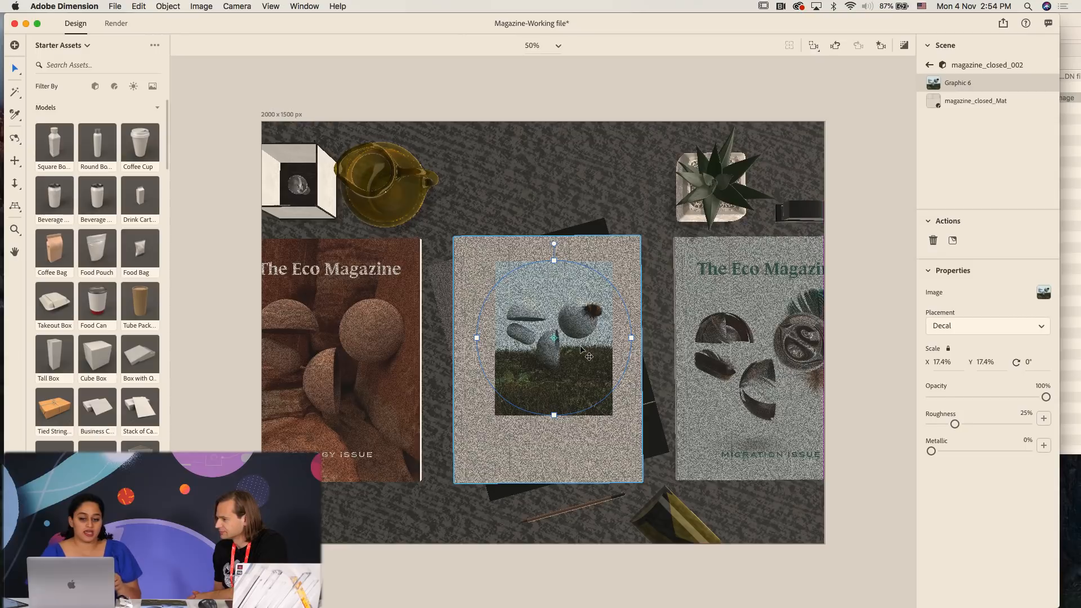
- Scale the bee cover graphic to 28% and position it so it fills the magazine cover
{"action": "mouse_move", "coordinate": [591, 376]}
{"action": "left_mouse_down"}
{"action": "mouse_move", "coordinate": [573, 421]}
{"action": "mouse_move", "coordinate": [595, 408]}
{"action": "mouse_move", "coordinate": [583, 363]}
{"action": "left_mouse_up"}
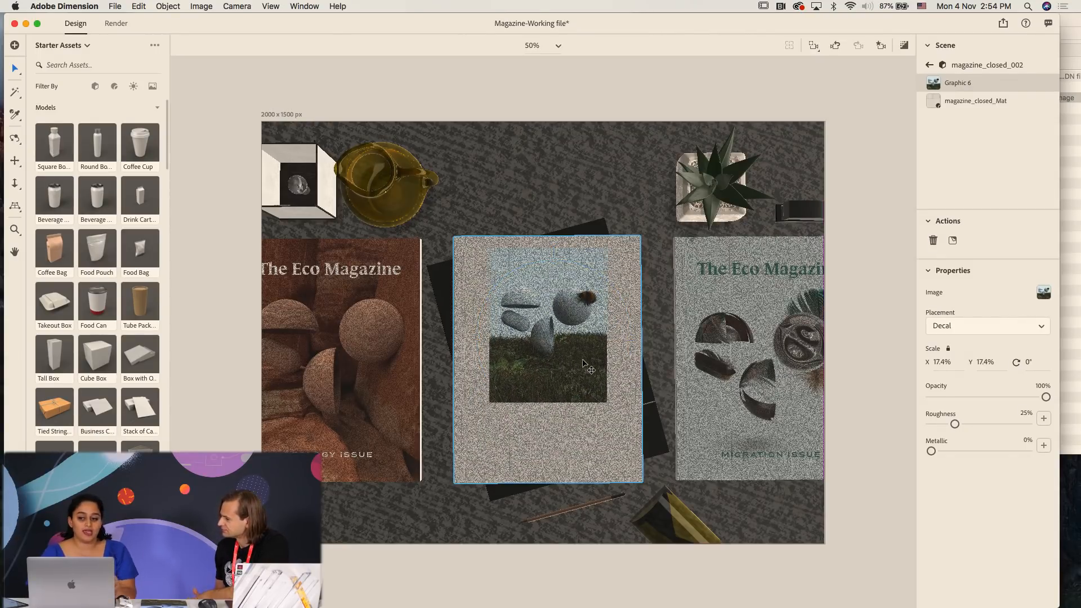
{"action": "left_click", "coordinate": [938, 362]}
{"action": "type", "text": "2"}
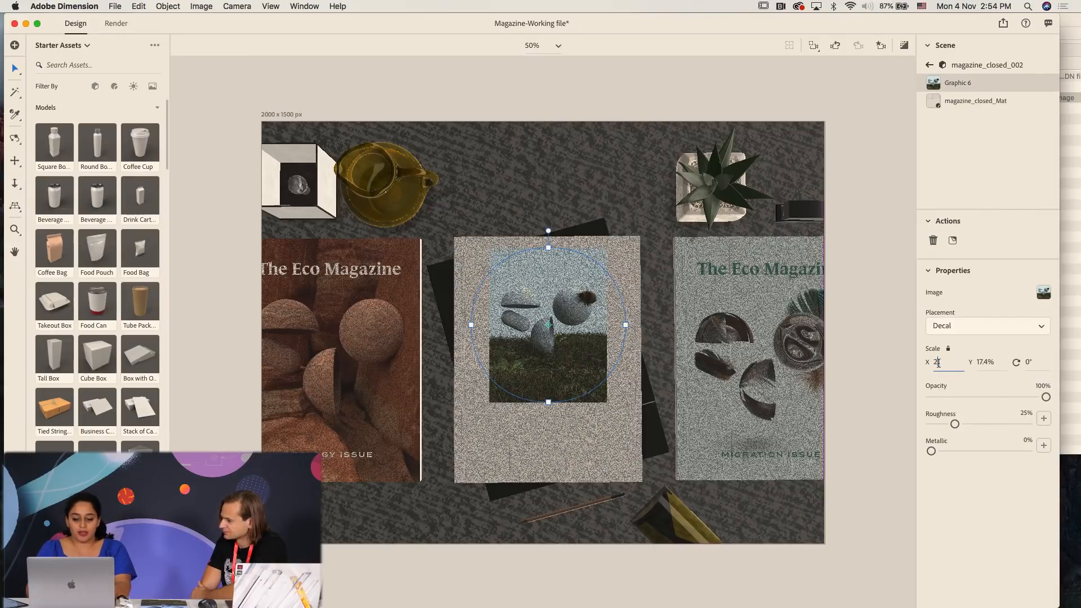
{"action": "type", "text": "8"}
{"action": "key", "text": "Return"}
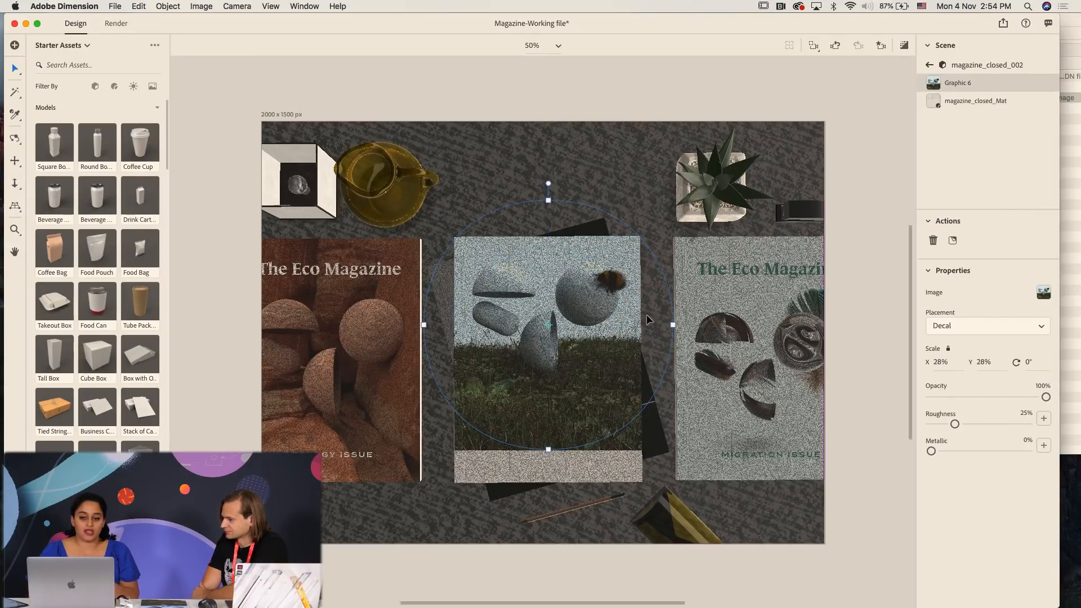
{"action": "left_click_drag", "start_coordinate": [595, 299], "coordinate": [595, 330]}
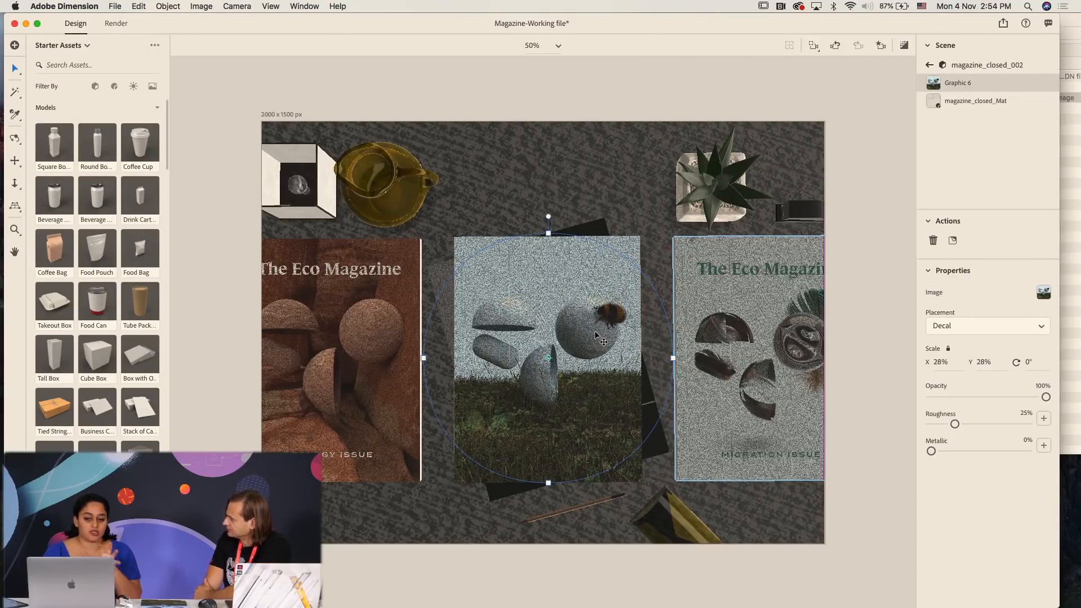
- Select the cover graphic on the brown Geology Issue magazine and open its image for editing in Photoshop
{"action": "left_click", "coordinate": [344, 319]}
{"action": "key", "text": "super+z"}
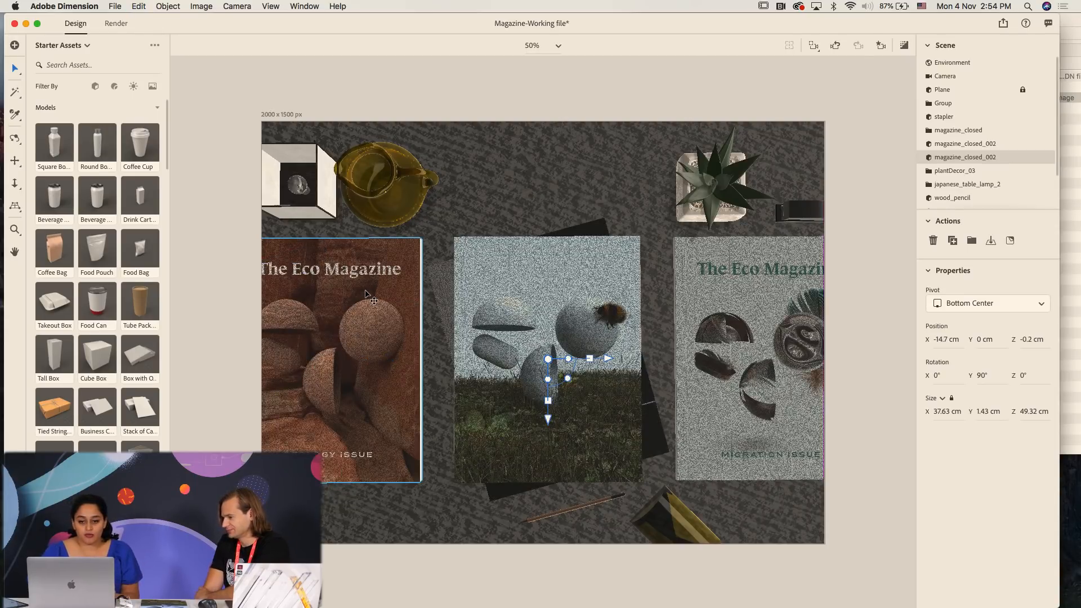
{"action": "left_click", "coordinate": [728, 293]}
{"action": "left_click", "coordinate": [376, 298]}
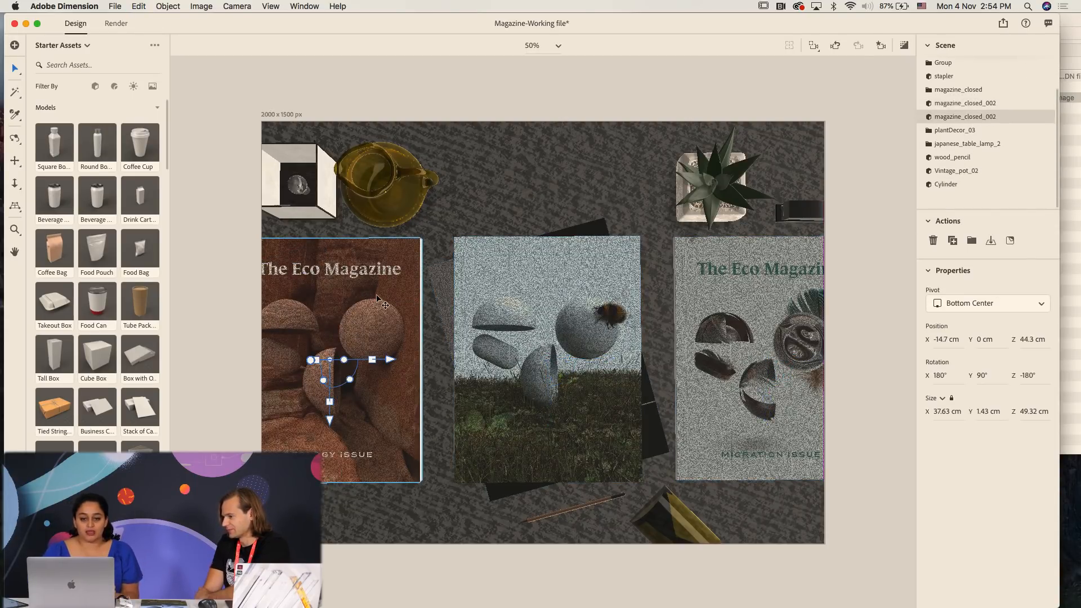
{"action": "double_click", "coordinate": [377, 295]}
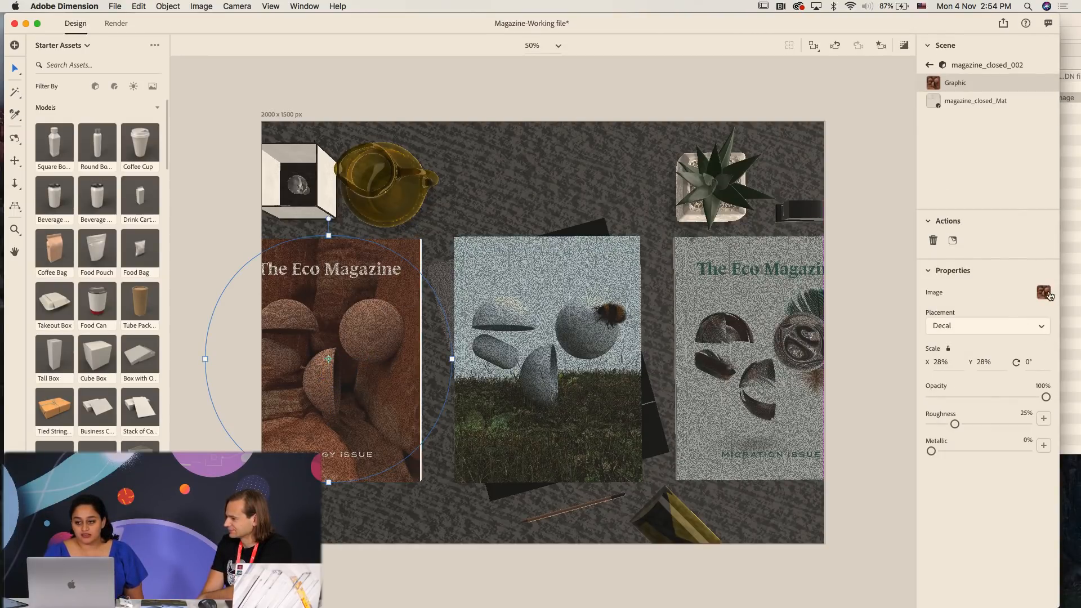
{"action": "left_click", "coordinate": [1044, 293]}
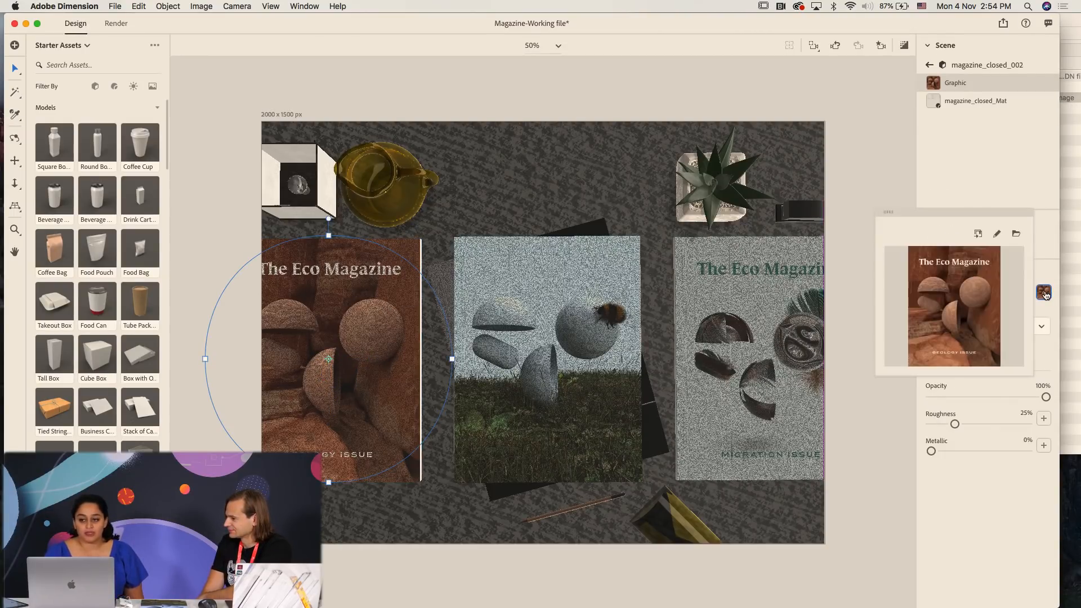
{"action": "left_click", "coordinate": [998, 235]}
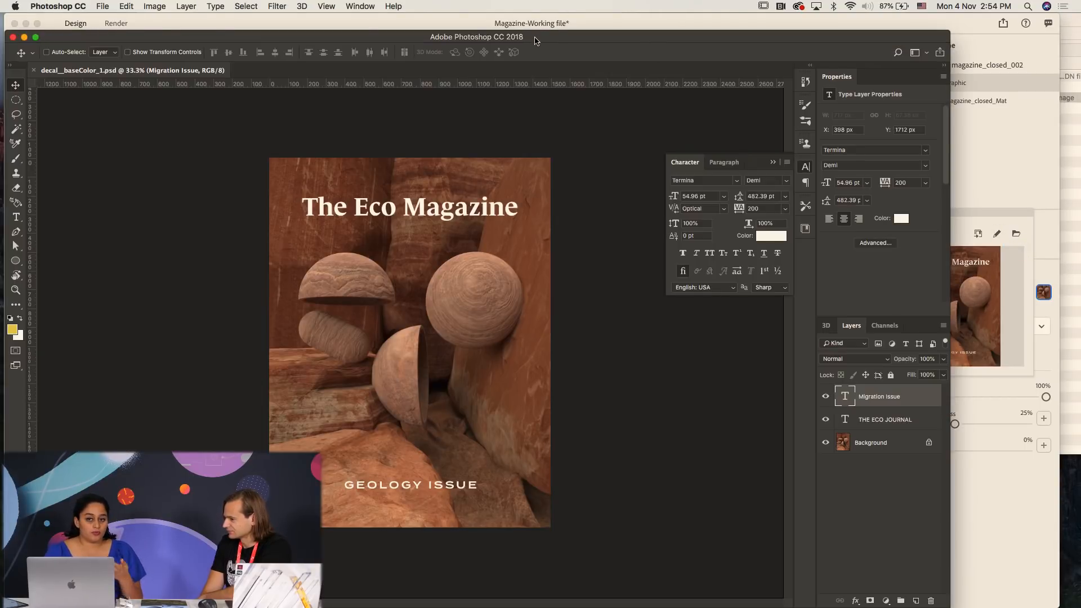
- Return to Dimension, select the bee cover graphic on the middle magazine, and open its image for editing in Photoshop
{"action": "left_click_drag", "start_coordinate": [536, 41], "coordinate": [643, 186]}
{"action": "left_click", "coordinate": [644, 150]}
{"action": "left_click", "coordinate": [527, 352]}
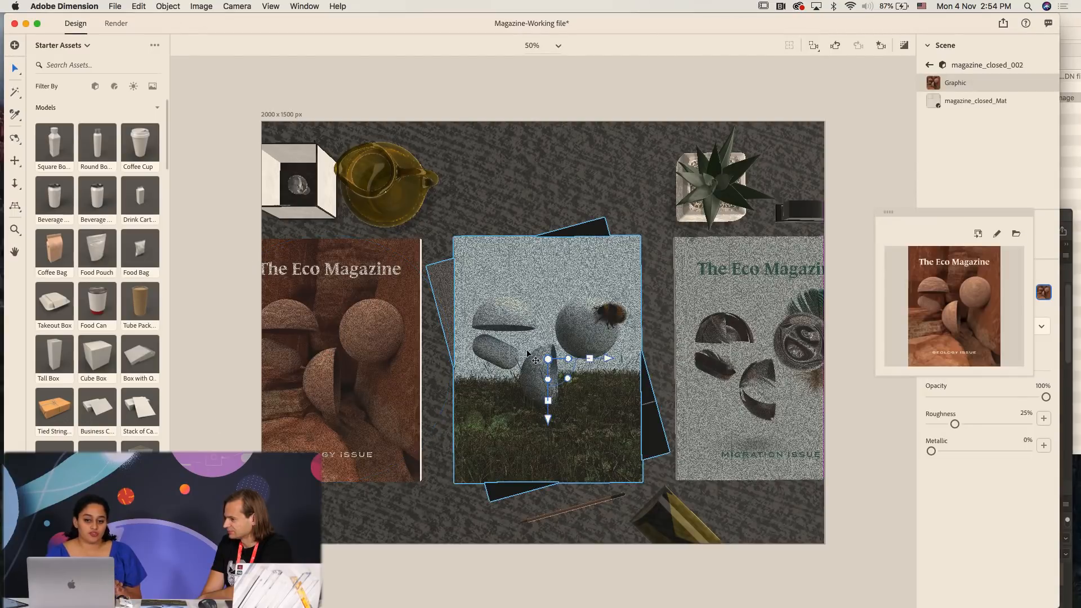
{"action": "left_click", "coordinate": [527, 352]}
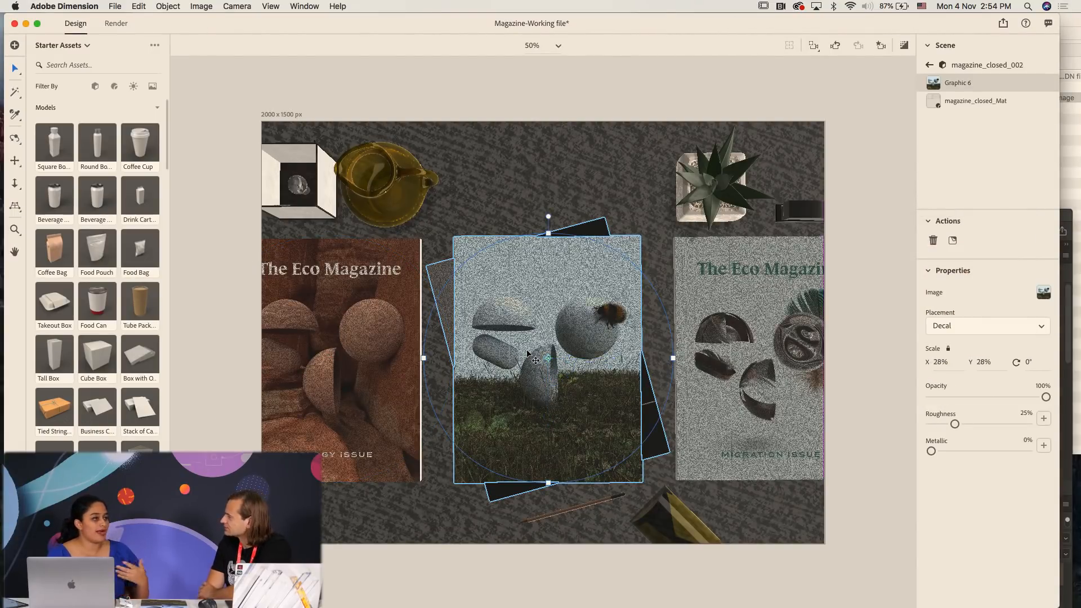
{"action": "left_click", "coordinate": [1043, 293]}
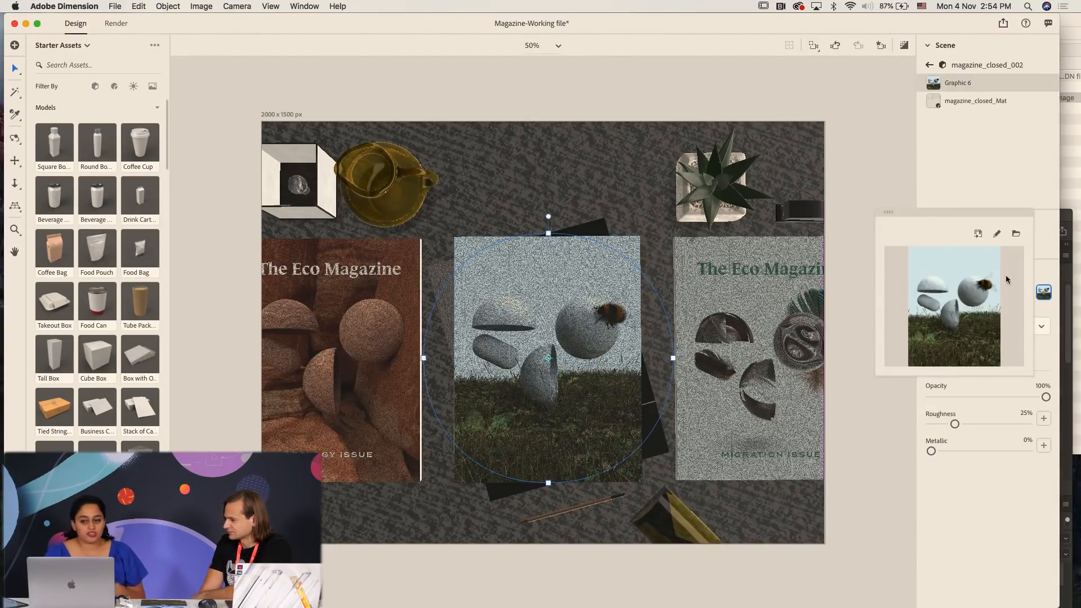
{"action": "left_click", "coordinate": [996, 233]}
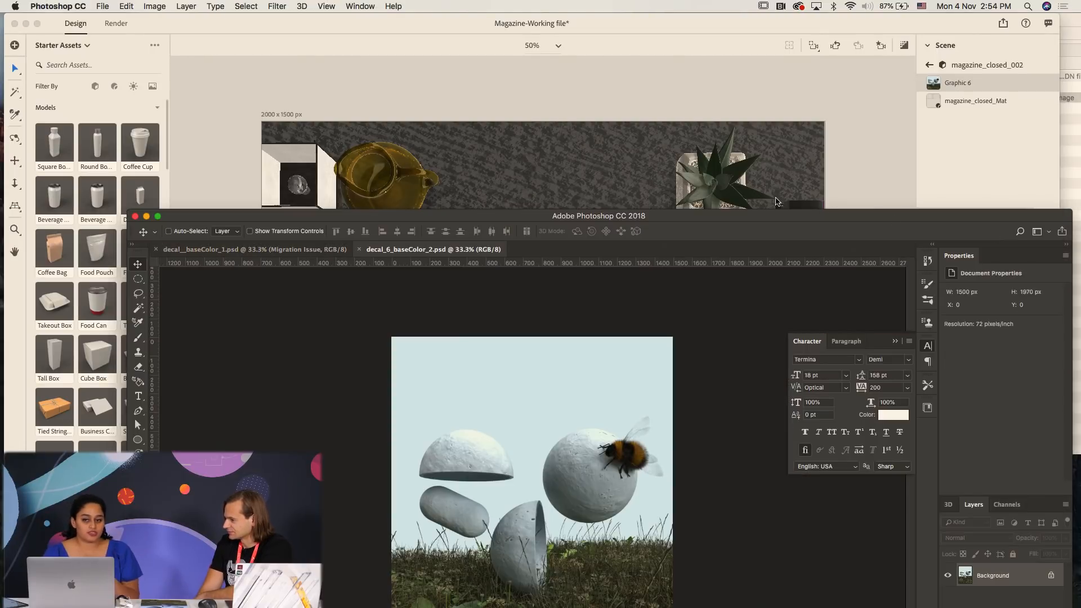
- Copy the Migration Issue and THE ECO JOURNAL text layers from decal__baseColor_1.psd into the bee cover document decal_6_baseColor_2.psd
{"action": "double_click", "coordinate": [748, 218]}
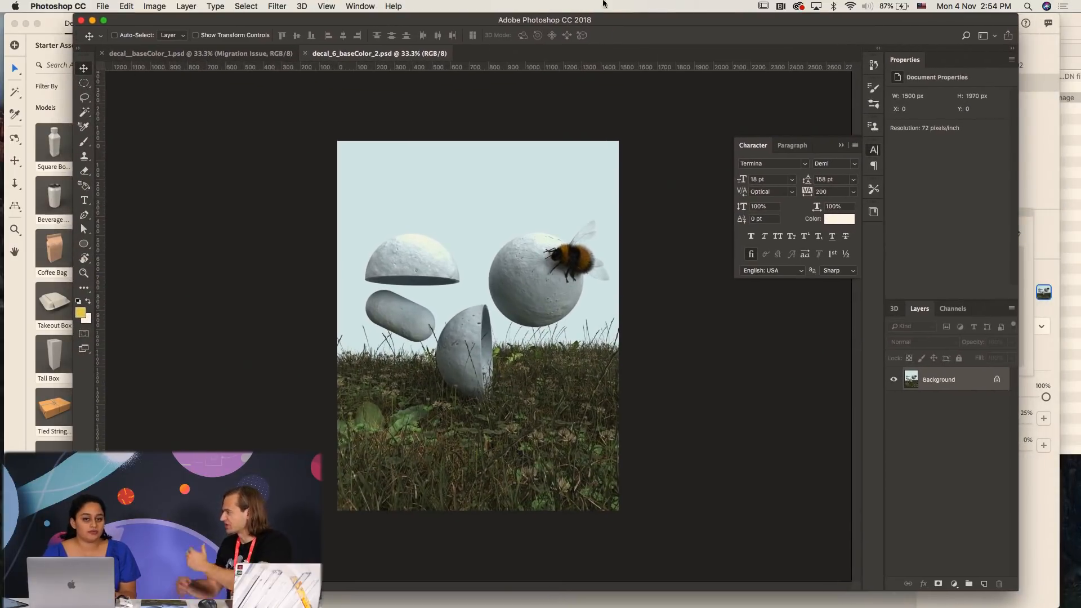
{"action": "left_click", "coordinate": [213, 54]}
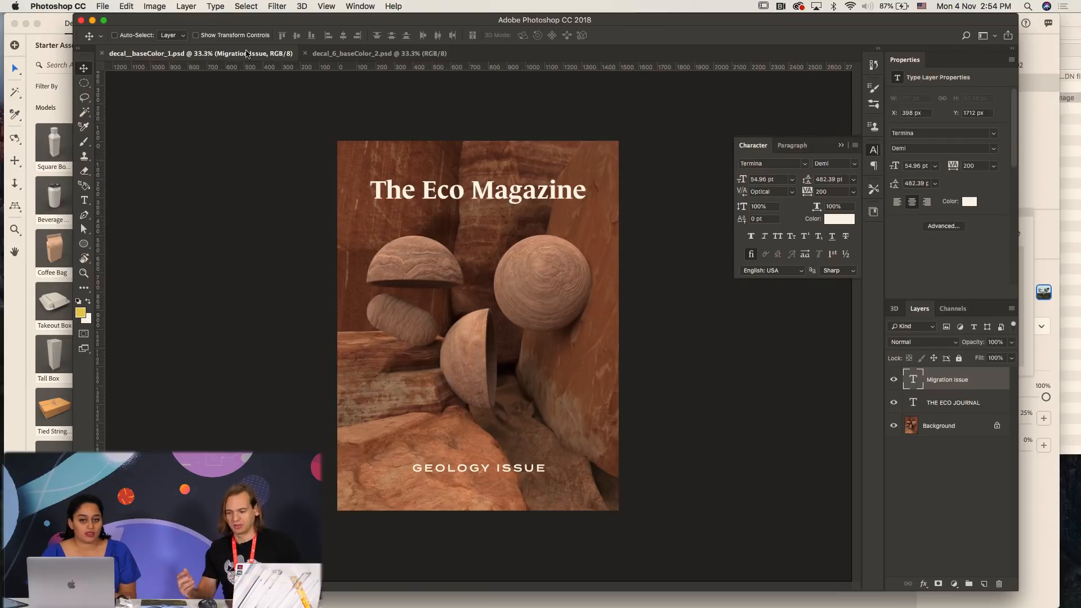
{"action": "left_click", "coordinate": [350, 55]}
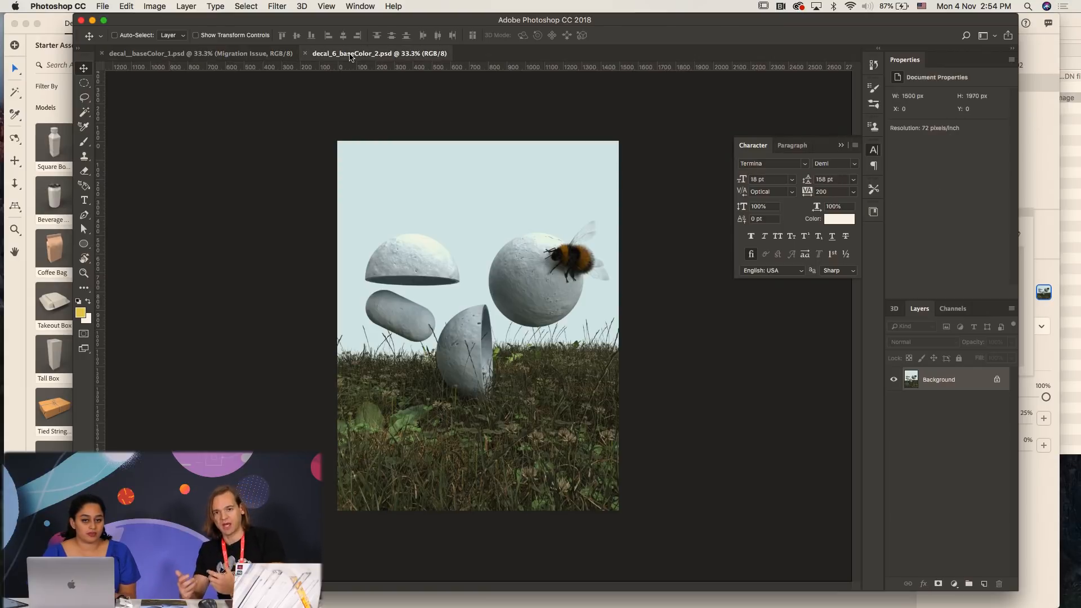
{"action": "left_click", "coordinate": [260, 54]}
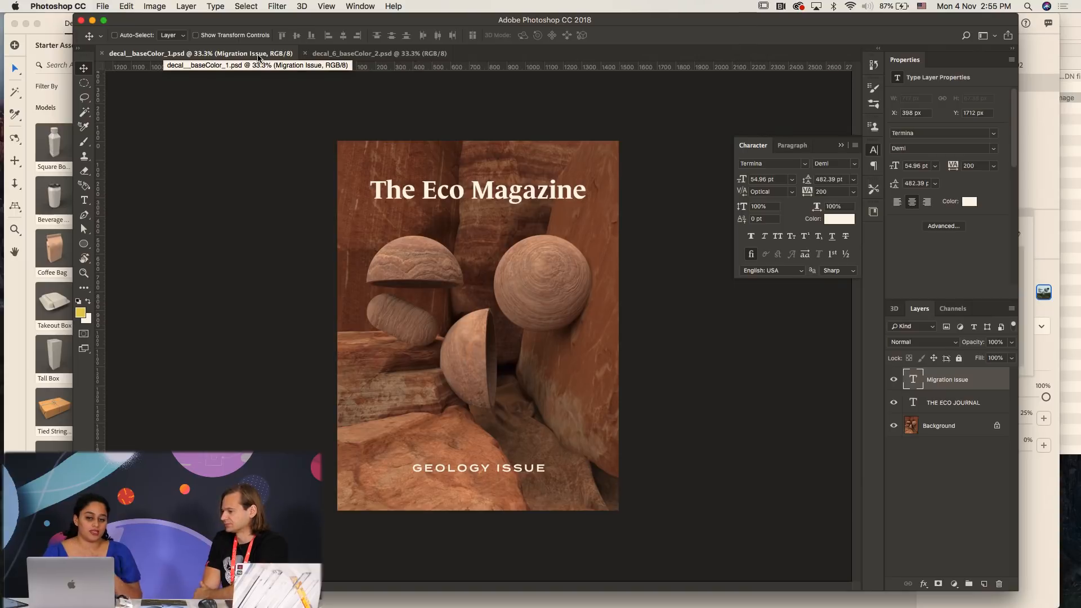
{"action": "left_click_drag", "start_coordinate": [260, 56], "coordinate": [260, 114]}
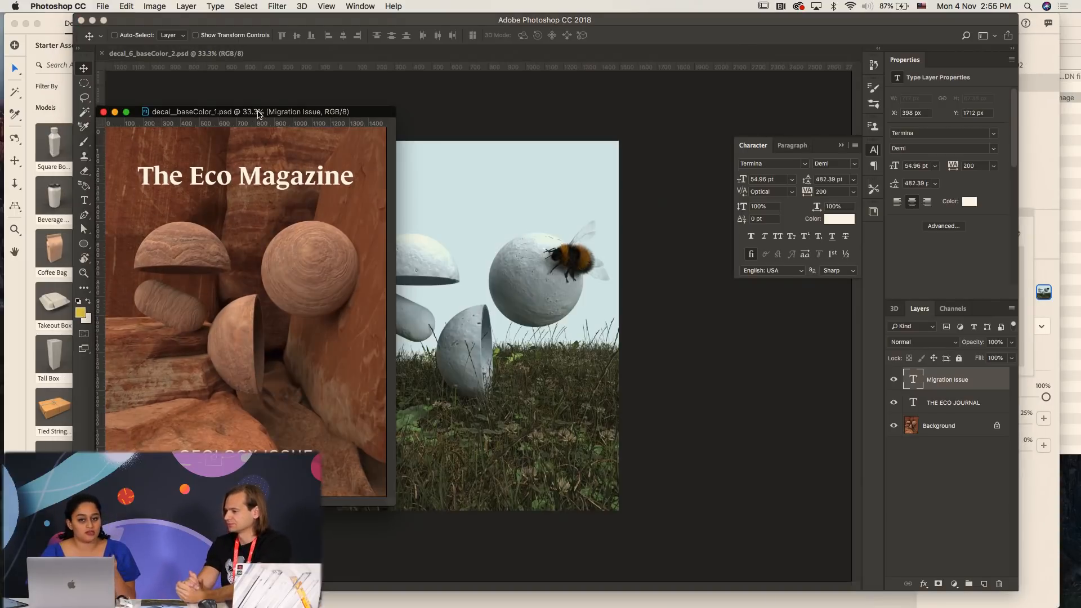
{"action": "left_click", "coordinate": [931, 405], "text": "shift"}
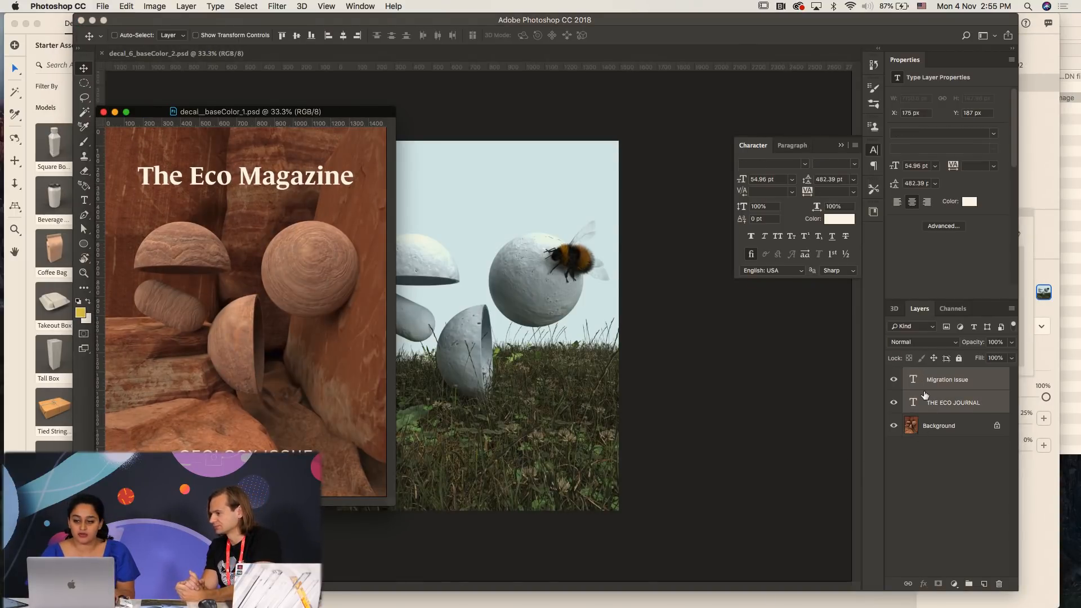
{"action": "left_click_drag", "start_coordinate": [923, 389], "coordinate": [510, 331]}
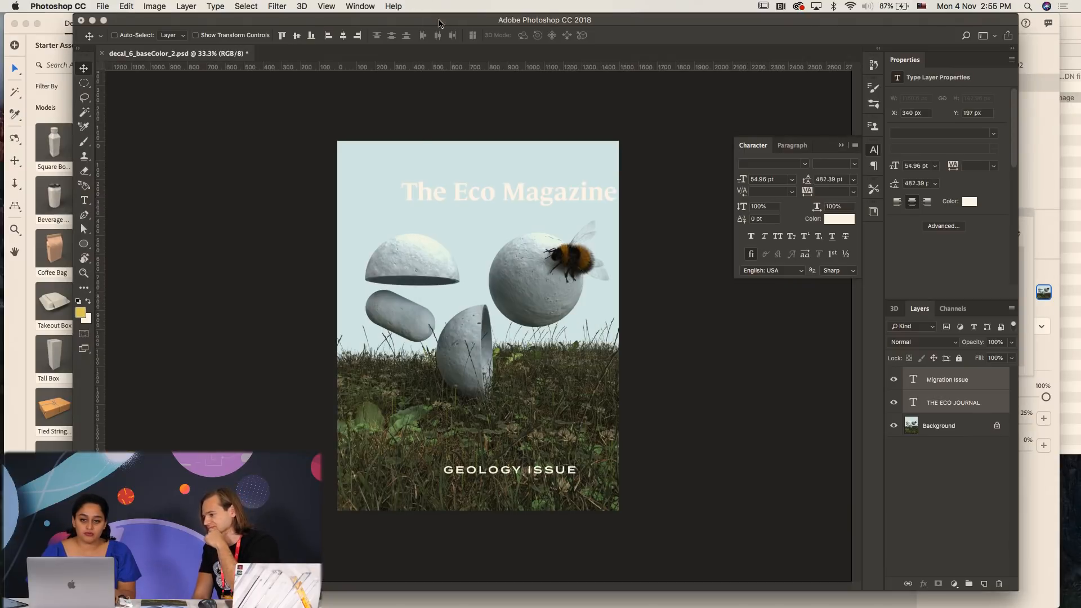
- Dock the floating geology document back as a tab and center the copied title and issue text horizontally on the bee cover
{"action": "left_click_drag", "start_coordinate": [425, 25], "coordinate": [422, 136]}
{"action": "left_click_drag", "start_coordinate": [295, 112], "coordinate": [386, 171]}
{"action": "left_click_drag", "start_coordinate": [393, 135], "coordinate": [394, 20]}
{"action": "left_click", "coordinate": [169, 53]}
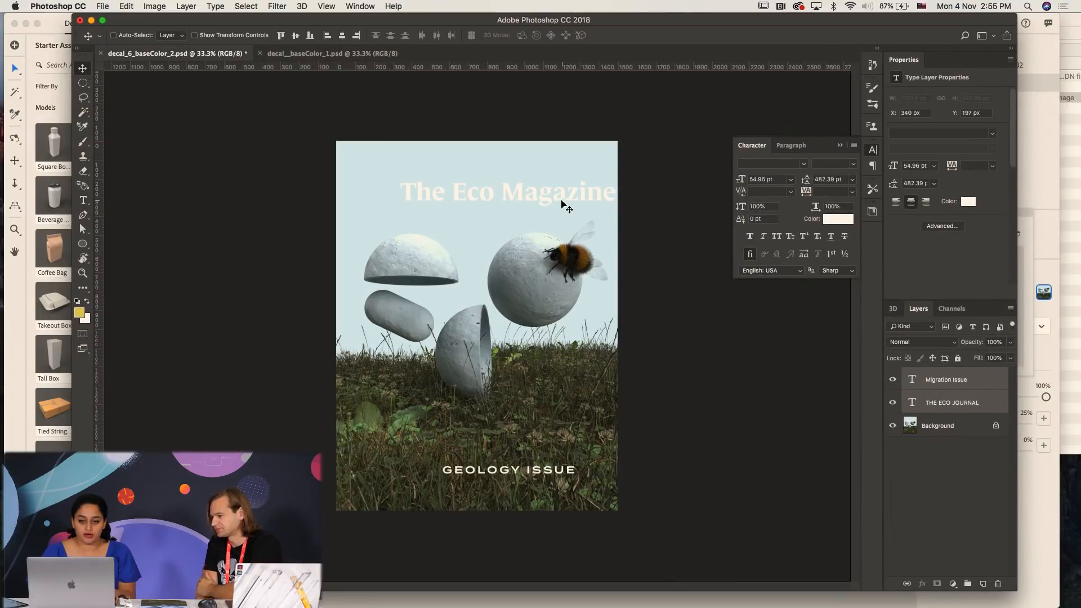
{"action": "left_click_drag", "start_coordinate": [531, 198], "coordinate": [501, 200]}
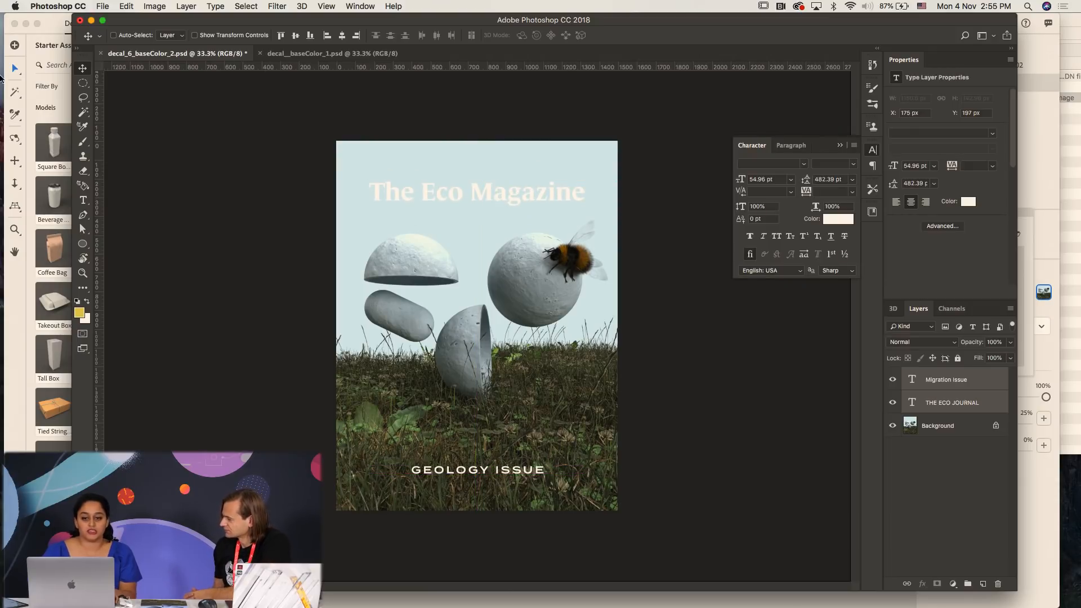
- Recolor the whole title "The Eco Magazine" on the bee cover to dark gold #b5a02b
{"action": "left_click", "coordinate": [84, 202]}
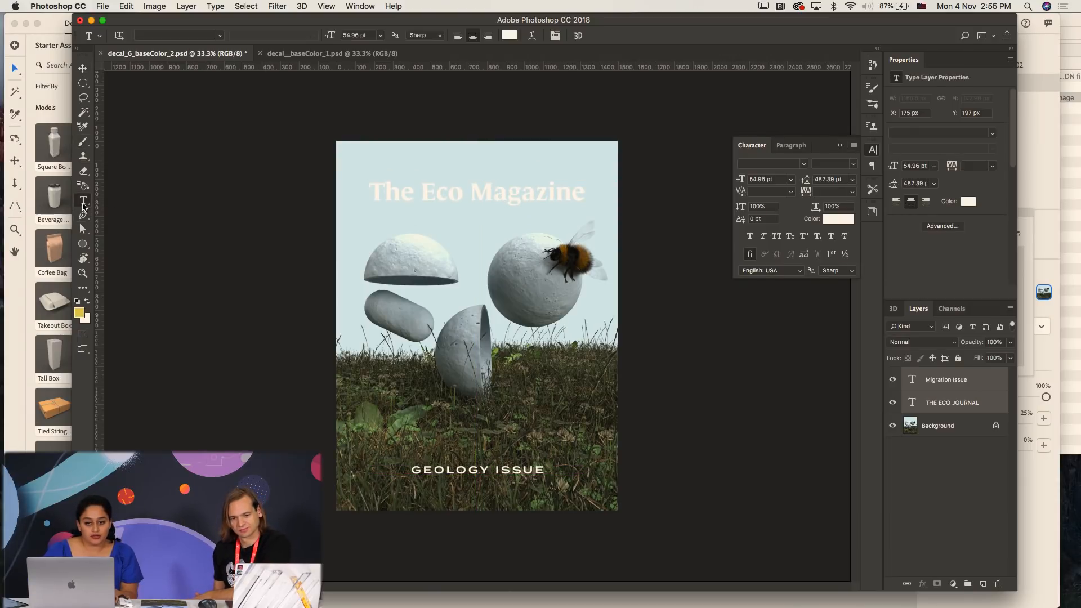
{"action": "left_click", "coordinate": [550, 201]}
{"action": "key", "text": "super+a"}
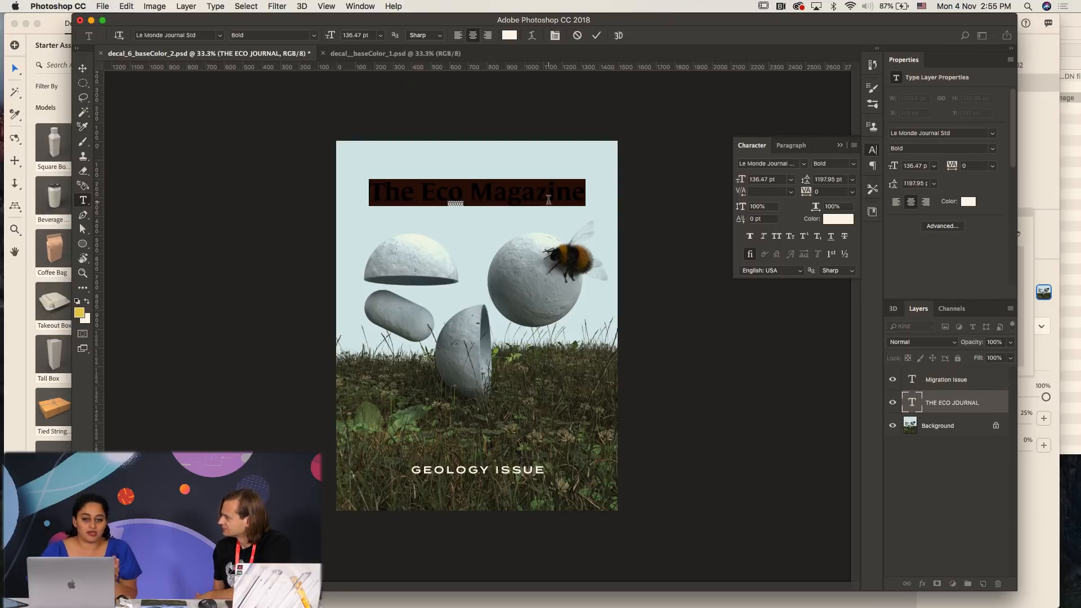
{"action": "left_click", "coordinate": [80, 312]}
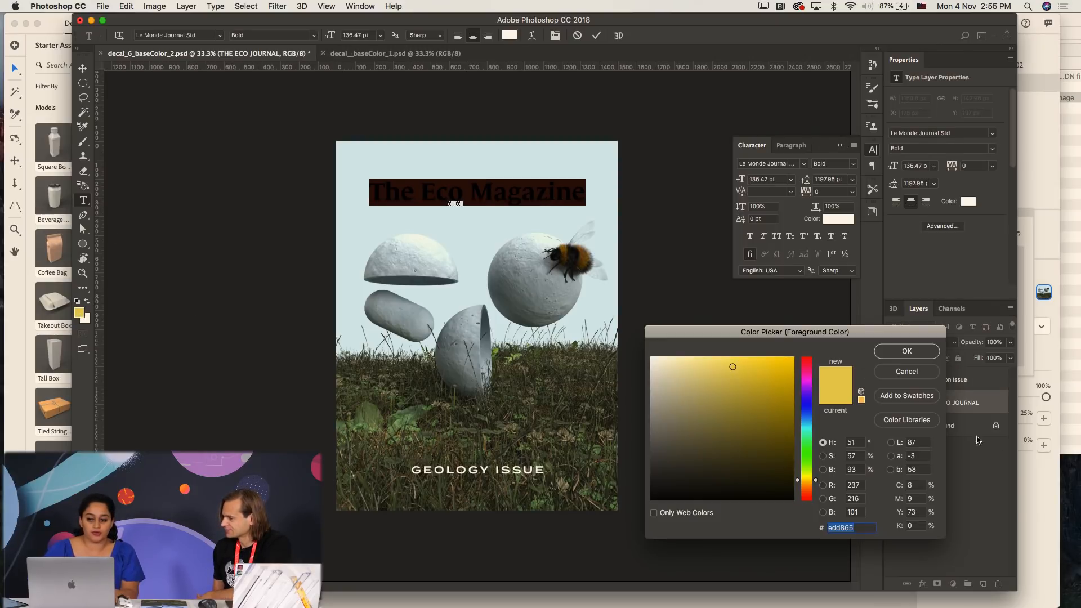
{"action": "left_click", "coordinate": [759, 419]}
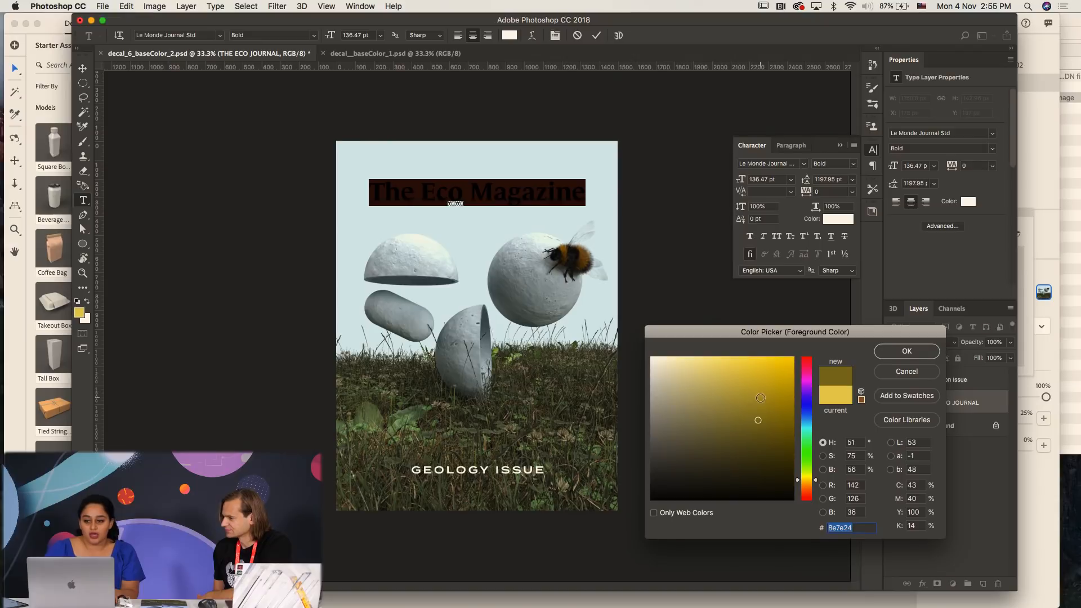
{"action": "left_click", "coordinate": [895, 354]}
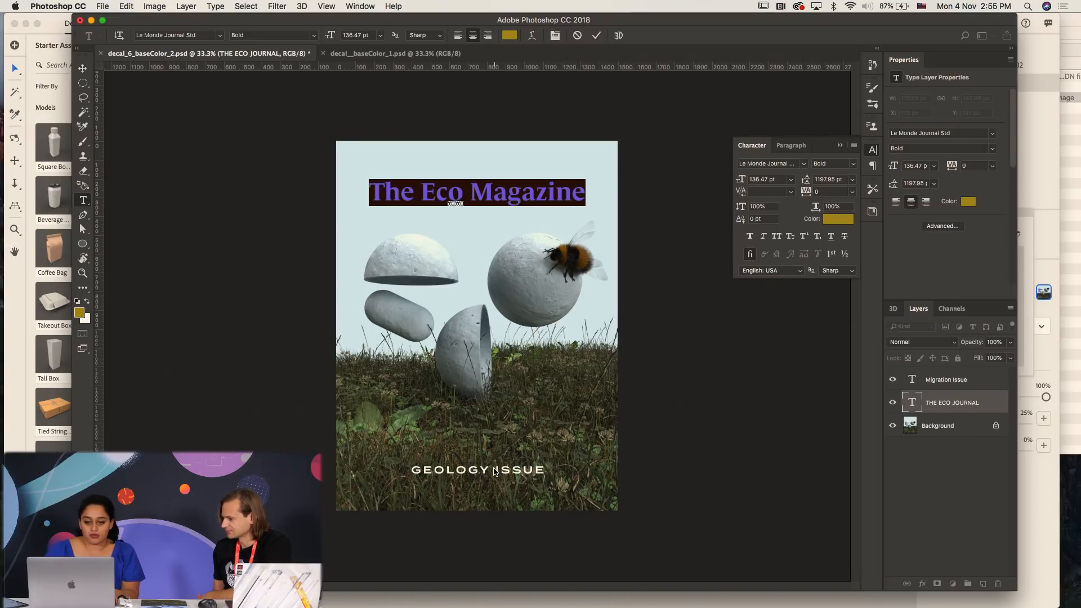
- Replace the word GEOLOGY with POLLINATION in the issue line near the bottom of the bee cover
{"action": "left_click", "coordinate": [495, 472]}
{"action": "left_click", "coordinate": [477, 469]}
{"action": "left_click_drag", "start_coordinate": [485, 469], "coordinate": [390, 457]}
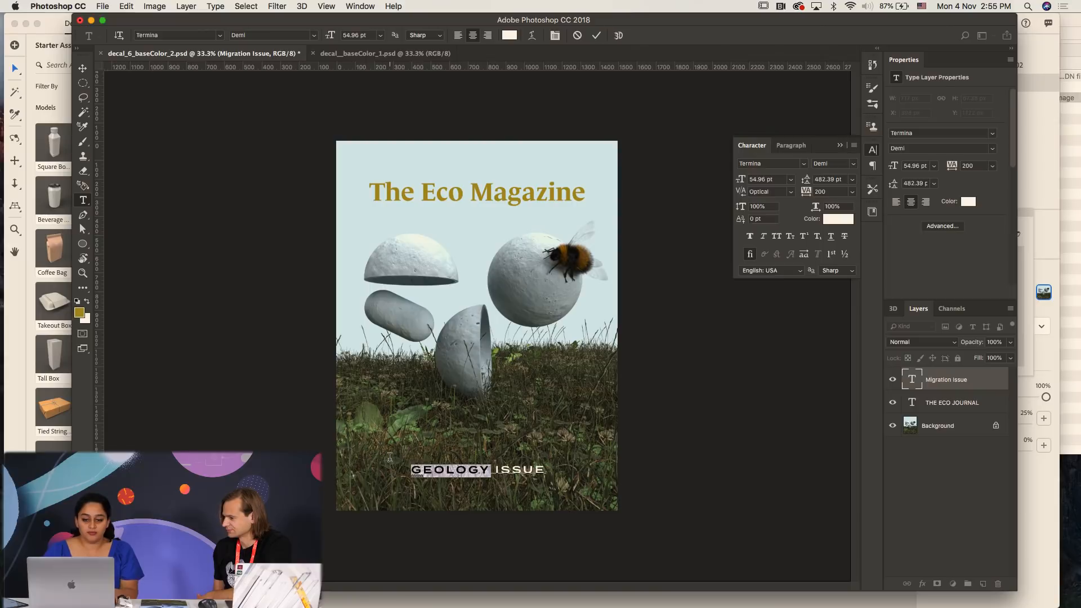
{"action": "type", "text": "POLLI"}
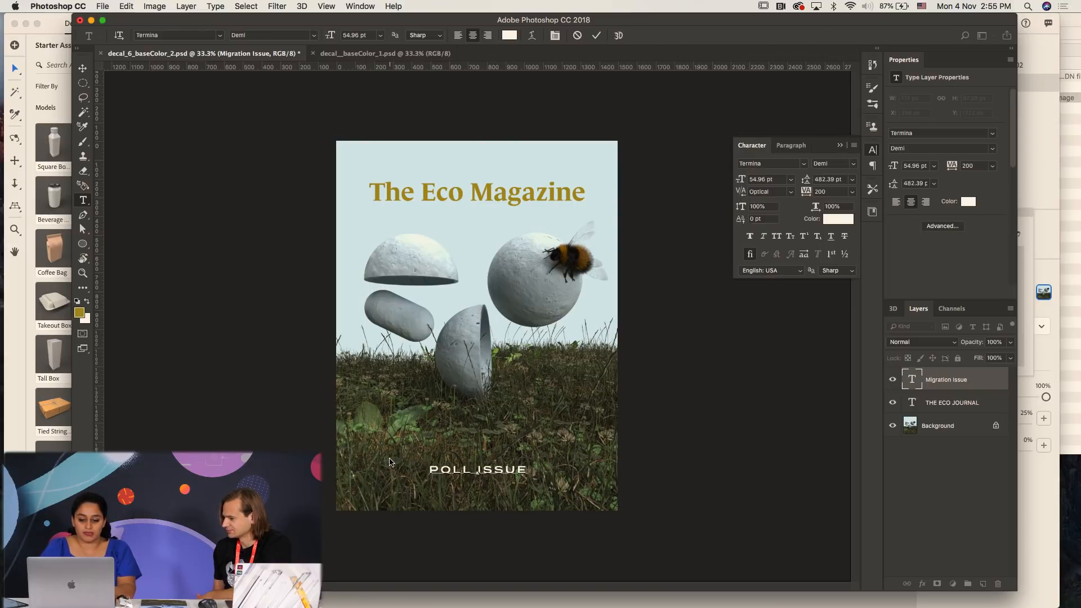
{"action": "type", "text": "NATION"}
- Recolor the whole "POLLINATION ISSUE" line to a bright yellow, about #efd755
{"action": "key", "text": "super+a"}
{"action": "left_click", "coordinate": [79, 312]}
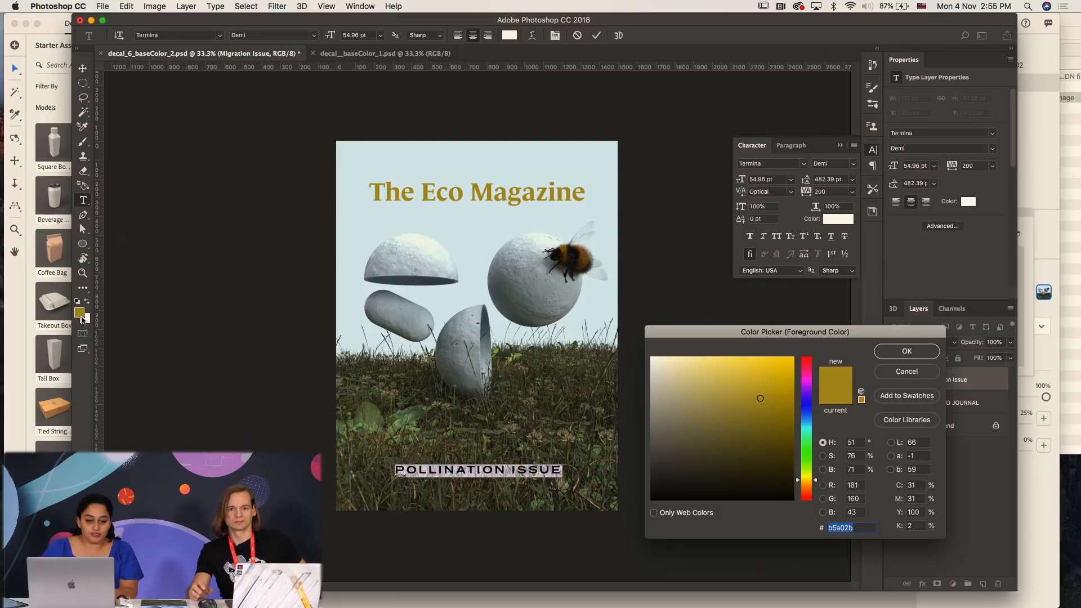
{"action": "left_click", "coordinate": [711, 367]}
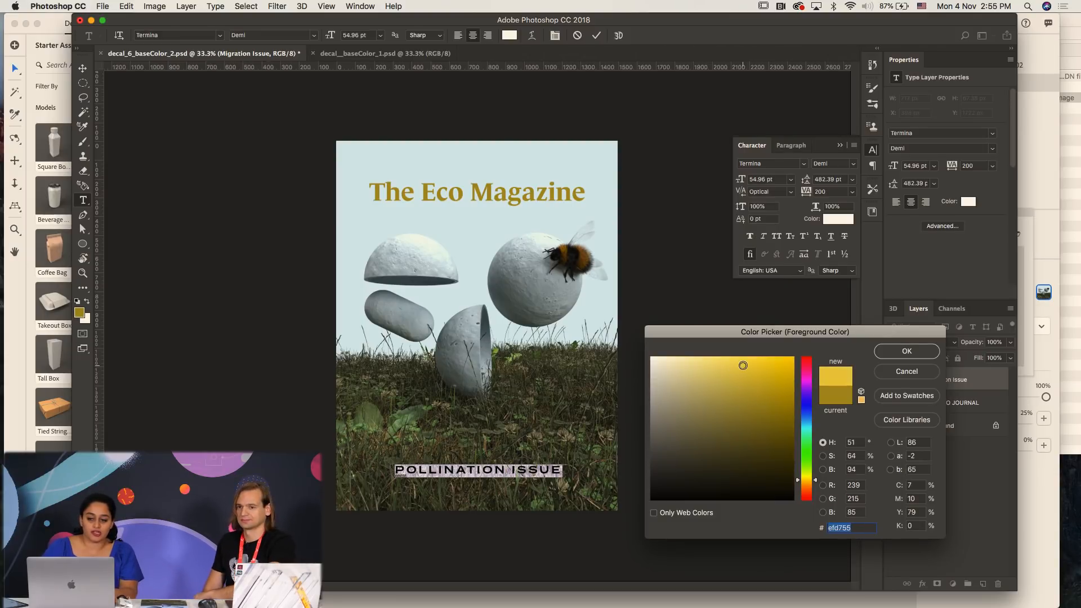
{"action": "left_click", "coordinate": [906, 352]}
{"action": "left_click", "coordinate": [443, 468]}
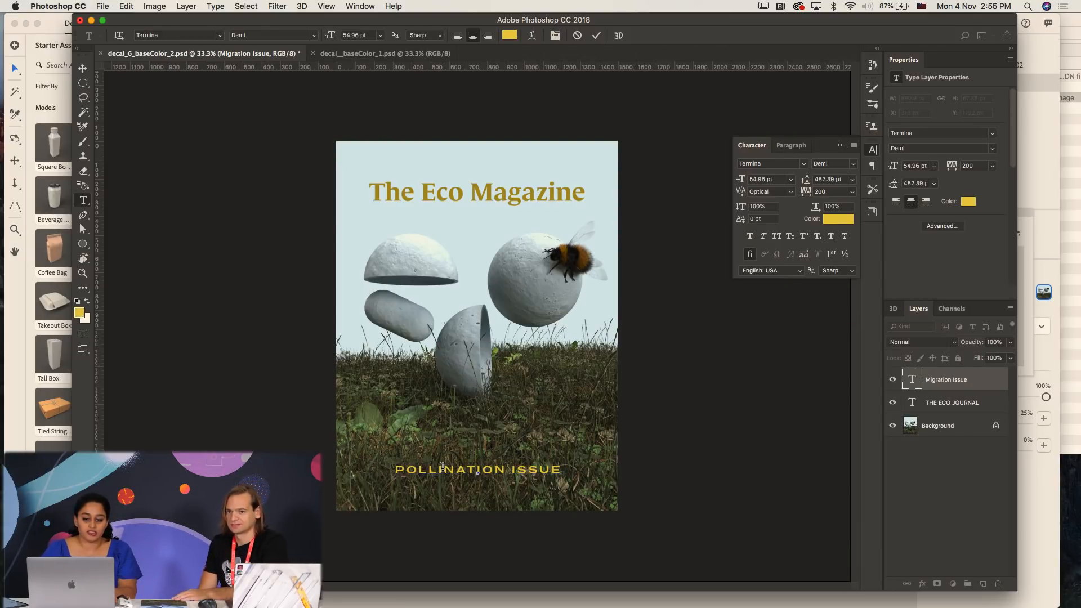
- Save the edited bee cover document, minimize Photoshop, and return to Dimension to update the magazine decal
{"action": "left_click", "coordinate": [80, 68]}
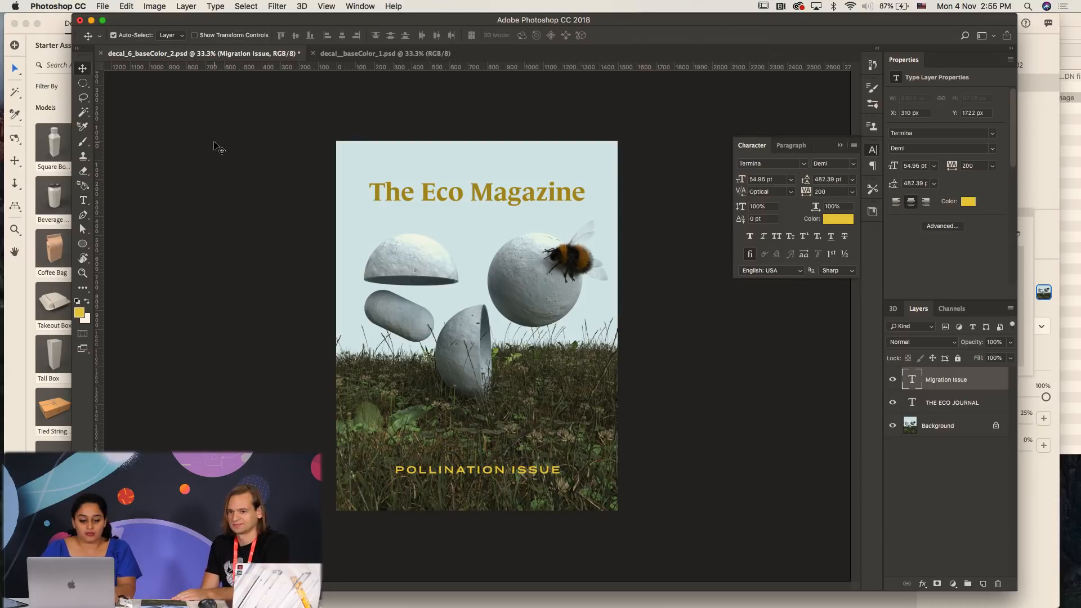
{"action": "key", "text": "super+s"}
{"action": "left_click", "coordinate": [610, 231]}
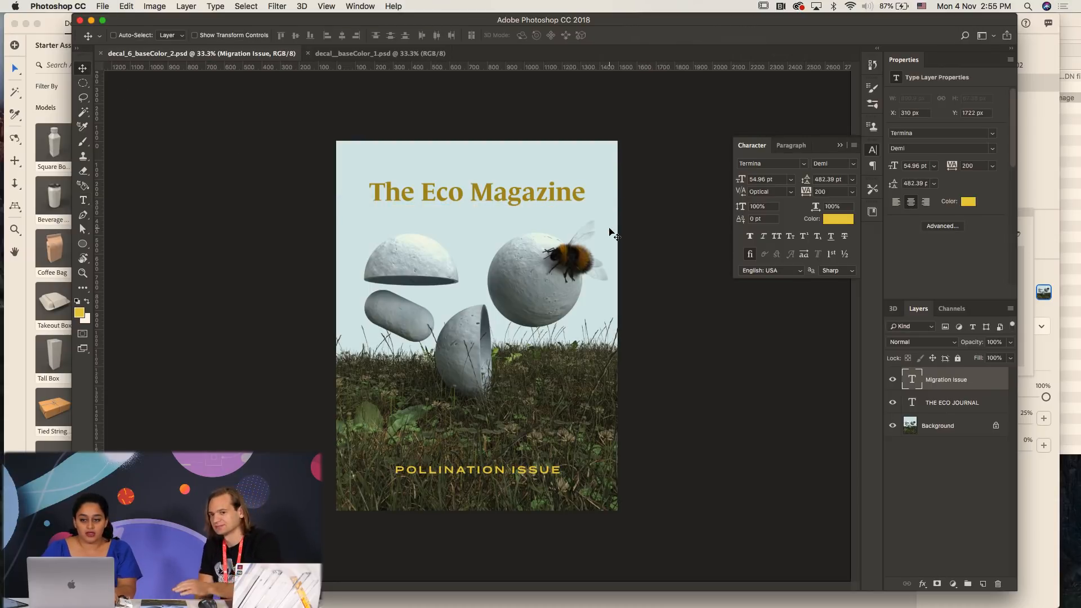
{"action": "left_click", "coordinate": [92, 21]}
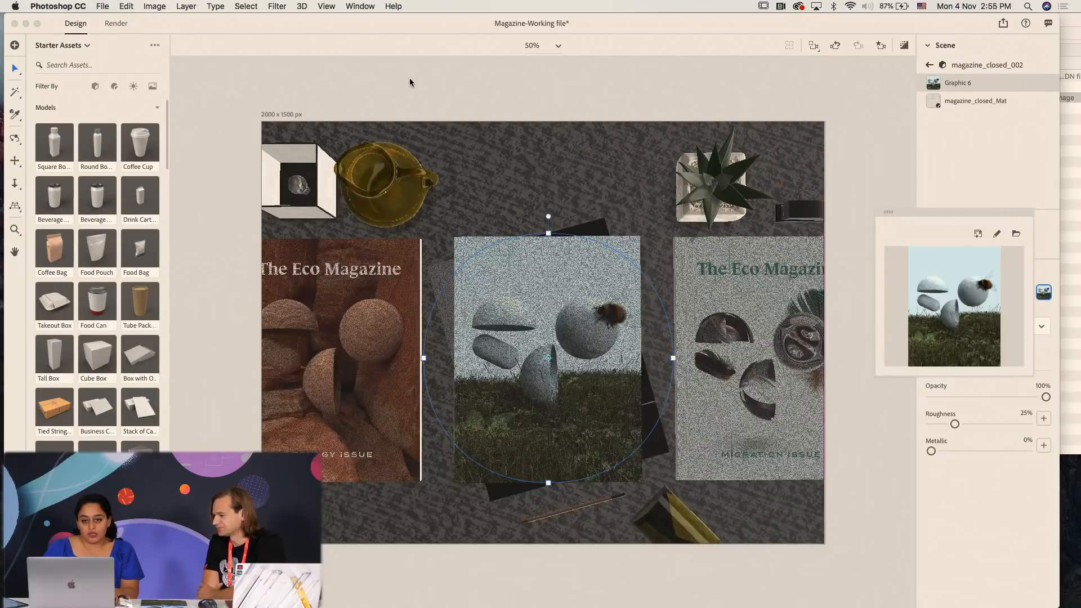
{"action": "left_click", "coordinate": [642, 280]}
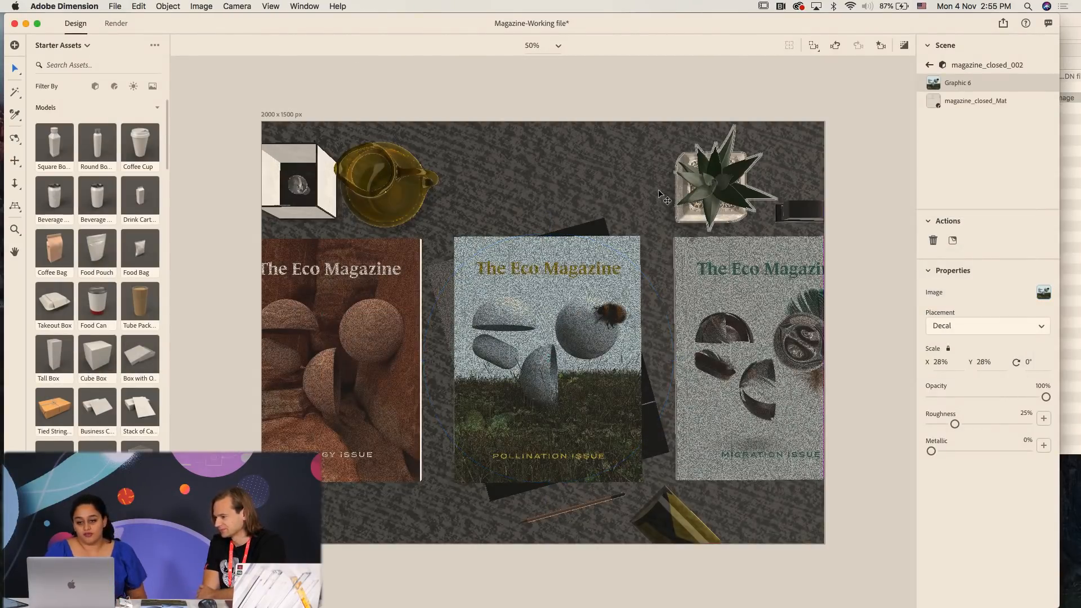
- Leave the cover graphic, turn the render preview back on, and save the Magazine-Working file
{"action": "left_click", "coordinate": [598, 346]}
{"action": "left_click", "coordinate": [624, 203]}
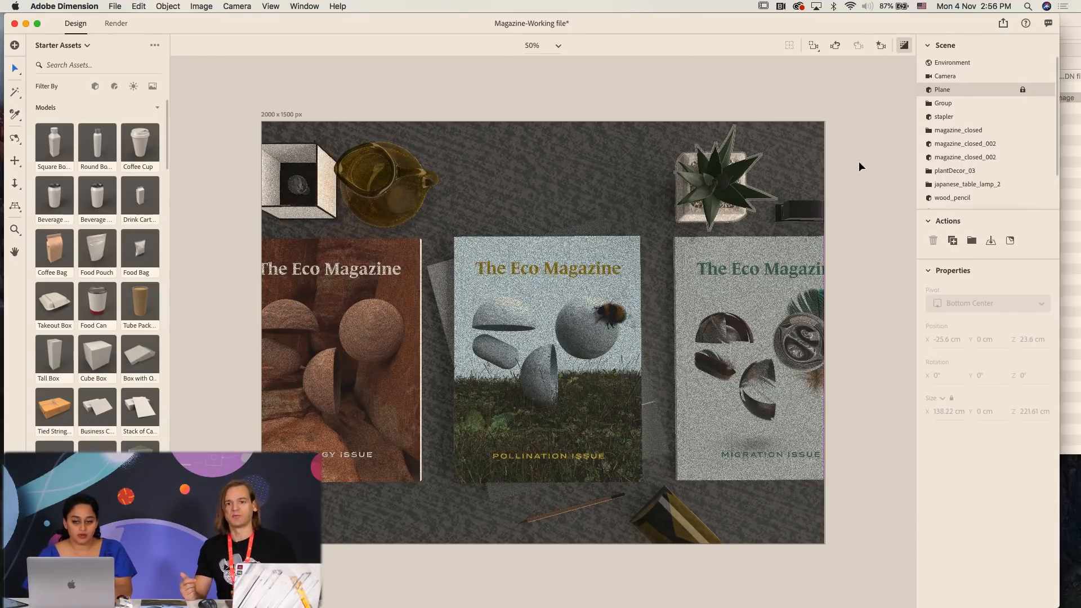
{"action": "key", "text": "super+s"}
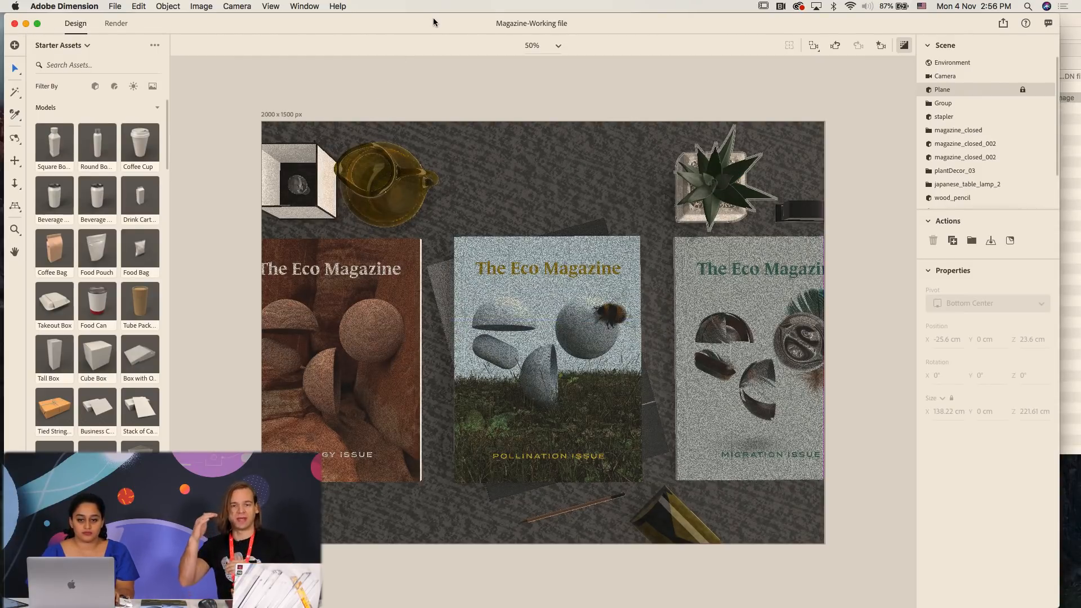
- Bring up the Bee Scene folder in Finder, and return to the Magazine-Working file in Dimension
{"action": "left_click_drag", "start_coordinate": [434, 23], "coordinate": [433, 78]}
{"action": "left_click", "coordinate": [1010, 56]}
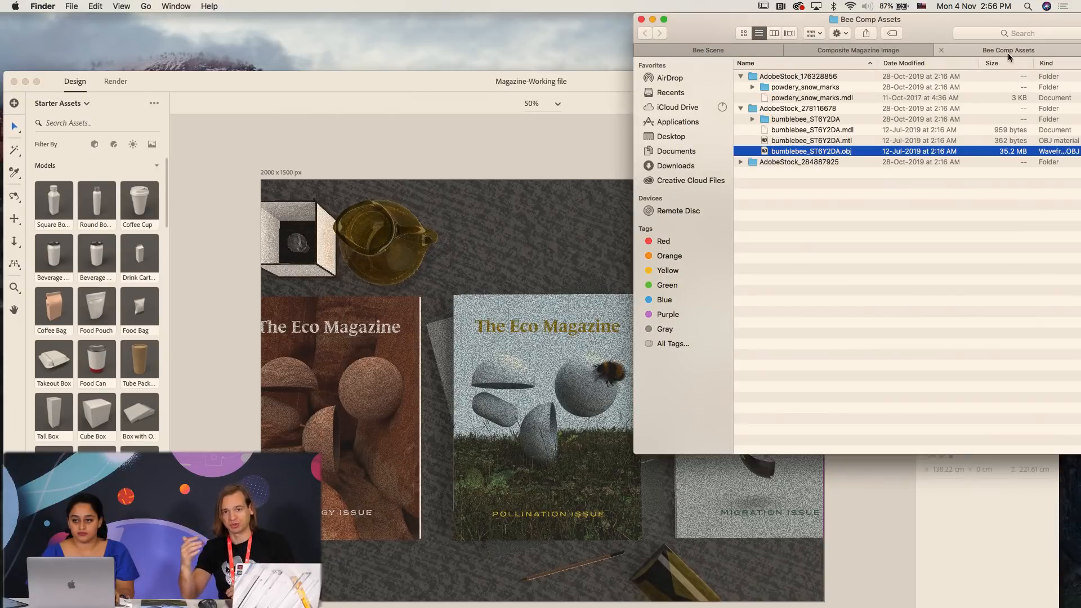
{"action": "left_click", "coordinate": [732, 52]}
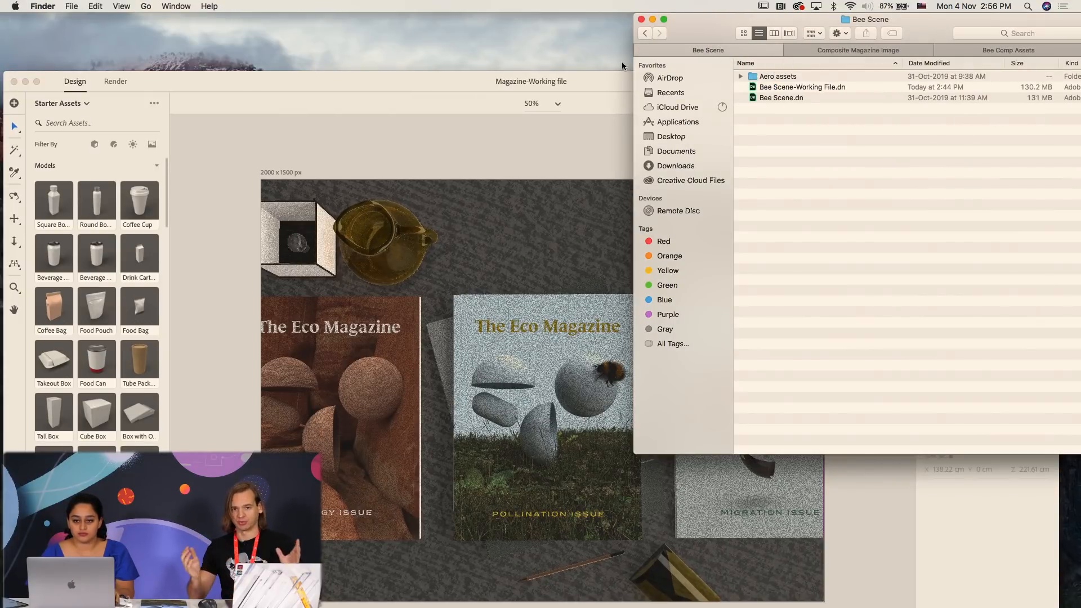
{"action": "left_click", "coordinate": [603, 82]}
{"action": "left_click_drag", "start_coordinate": [602, 82], "coordinate": [603, 22]}
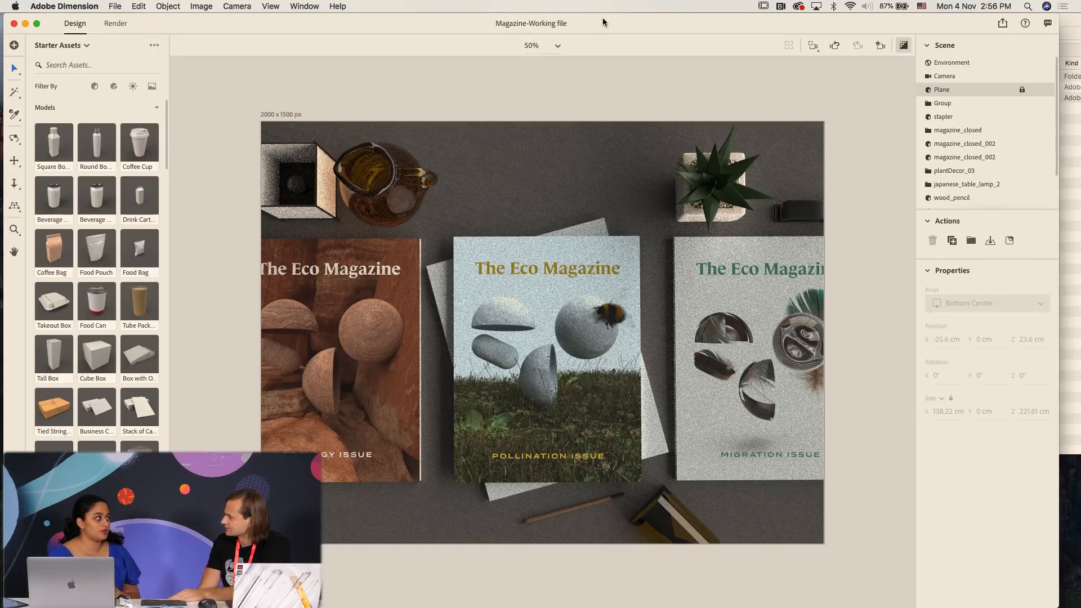
- Close the Magazine-Working file and open Bee Scene-Working File.dn from Finder in Adobe Dimension 3.0
{"action": "left_click", "coordinate": [14, 24]}
{"action": "right_click", "coordinate": [793, 91]}
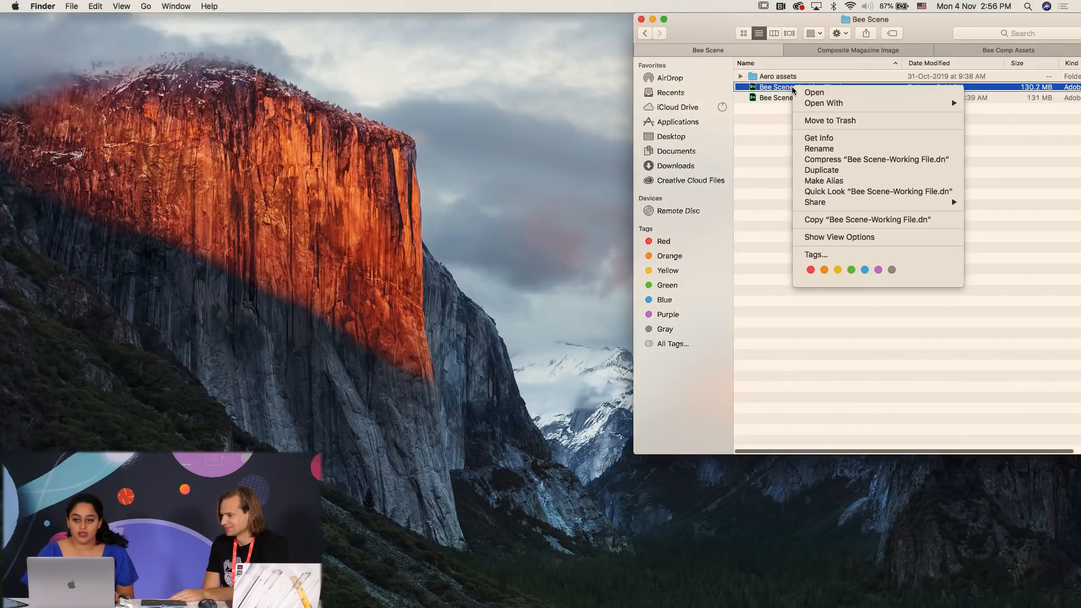
{"action": "mouse_move", "coordinate": [822, 103]}
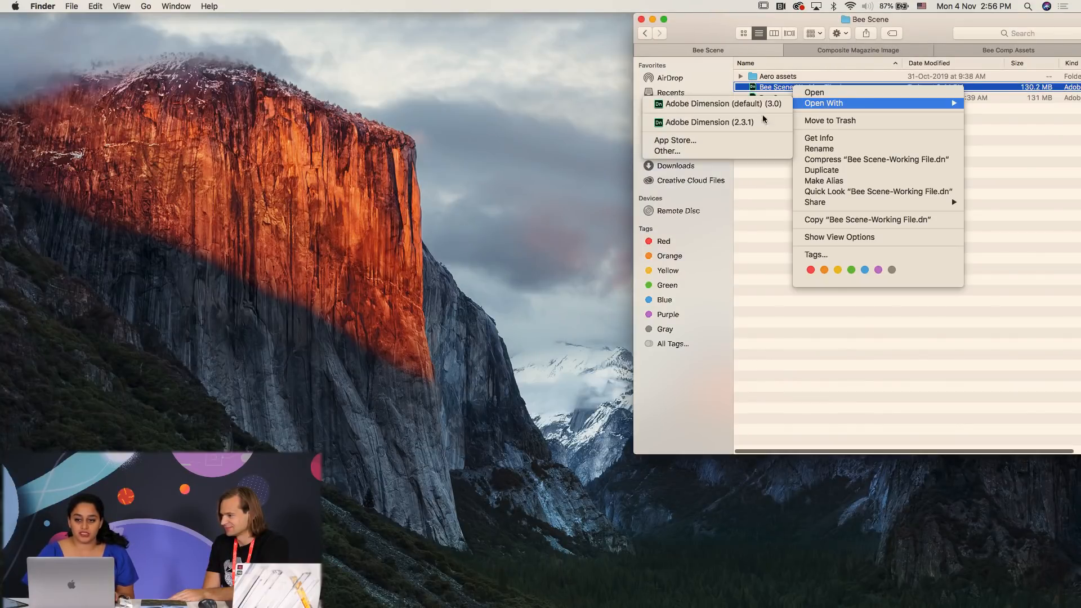
{"action": "left_click", "coordinate": [731, 107]}
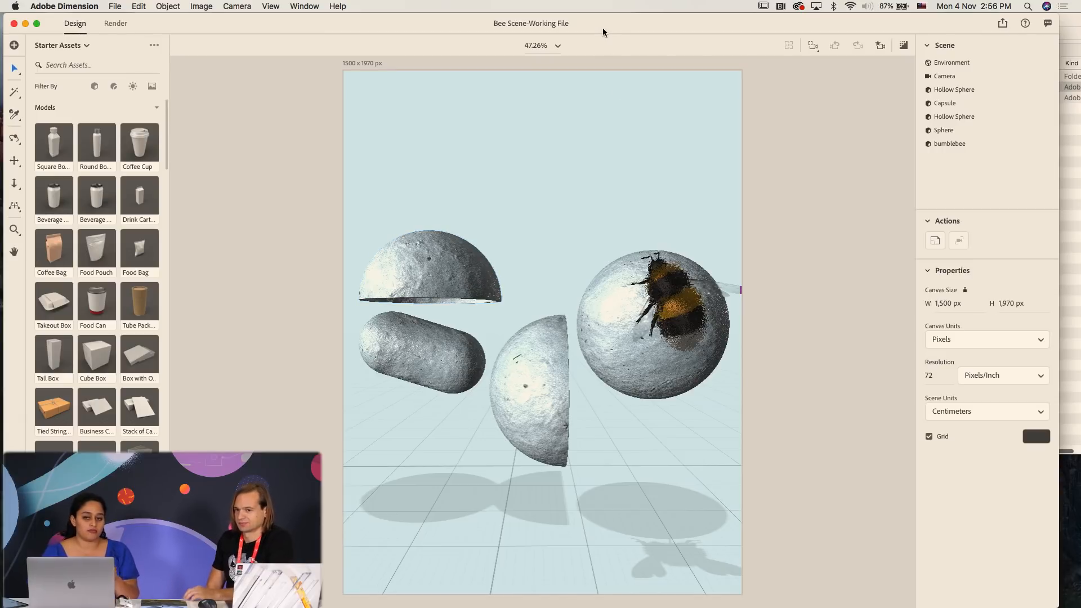
{"action": "left_click_drag", "start_coordinate": [603, 32], "coordinate": [606, 32]}
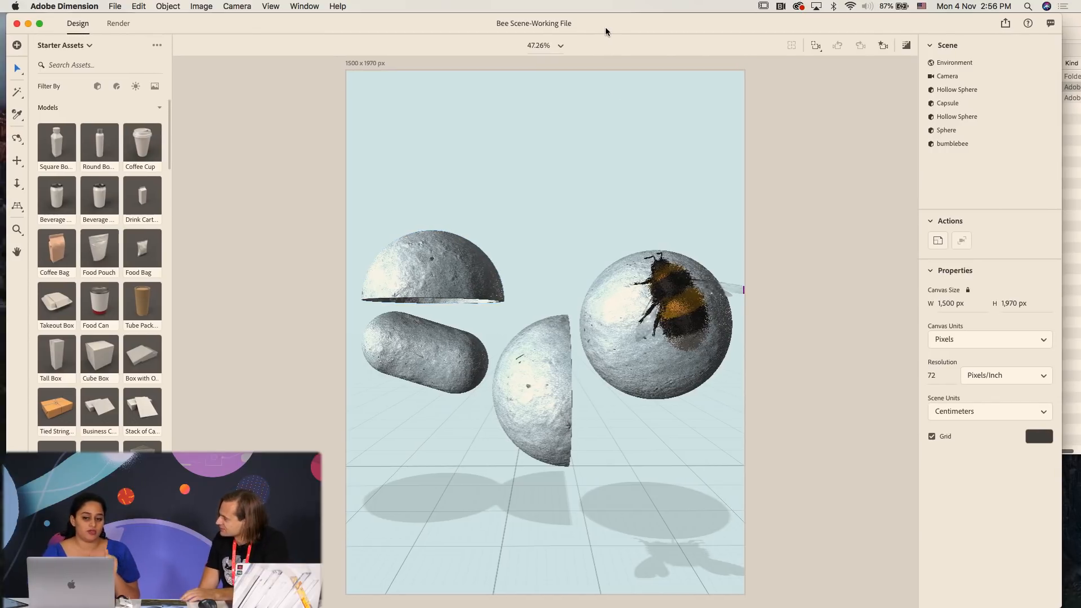
- Export the bee scene to Aero as ECO-1 in the Creative Cloud Files folder, and minimize the Dimension window
{"action": "left_click", "coordinate": [114, 5]}
{"action": "mouse_move", "coordinate": [151, 136]}
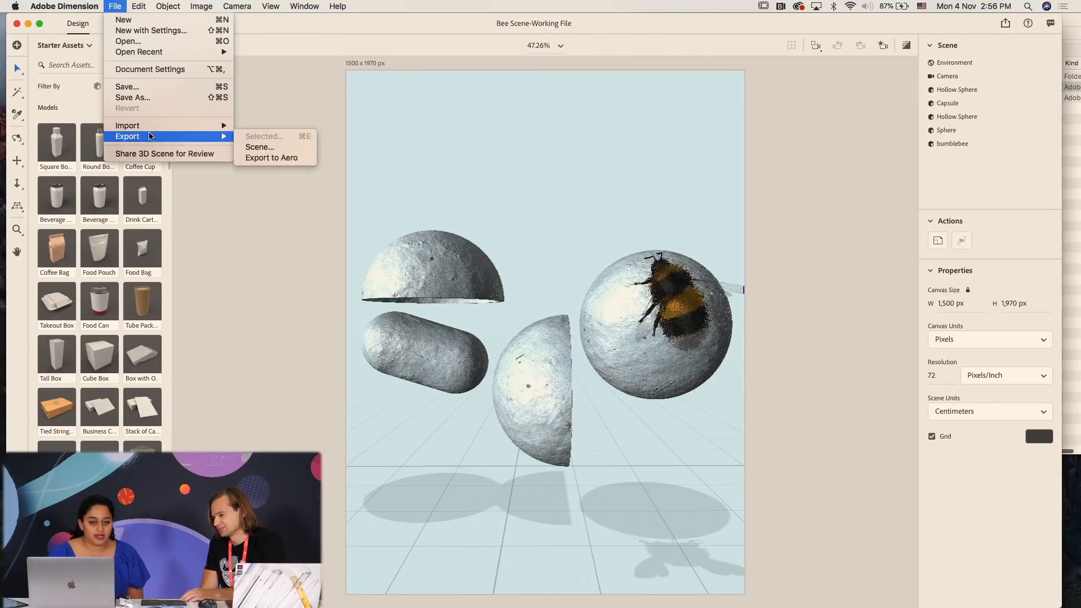
{"action": "left_click", "coordinate": [276, 153]}
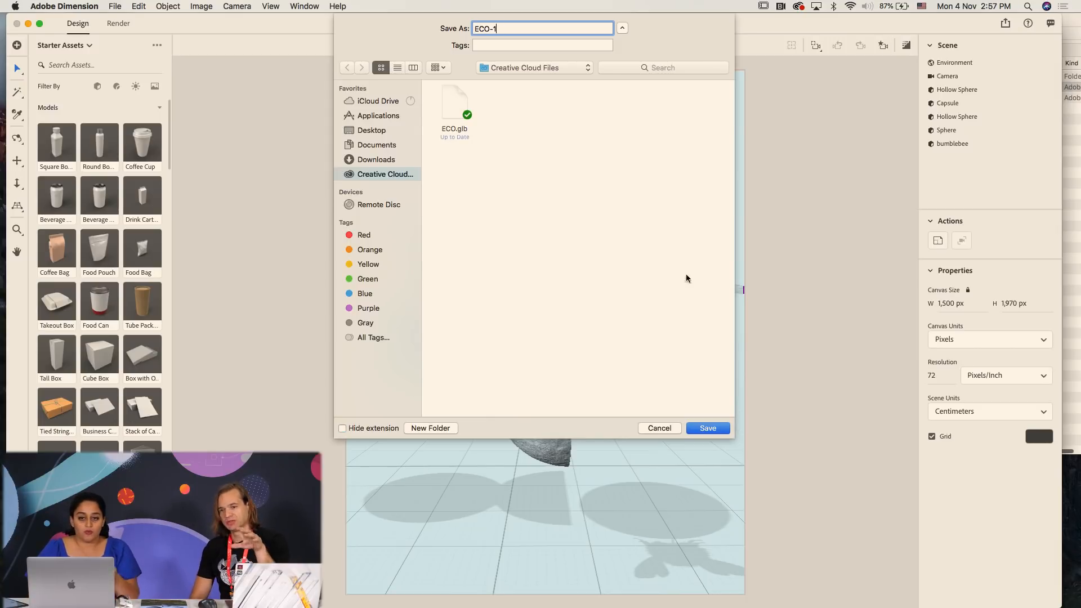
{"action": "left_click", "coordinate": [697, 431]}
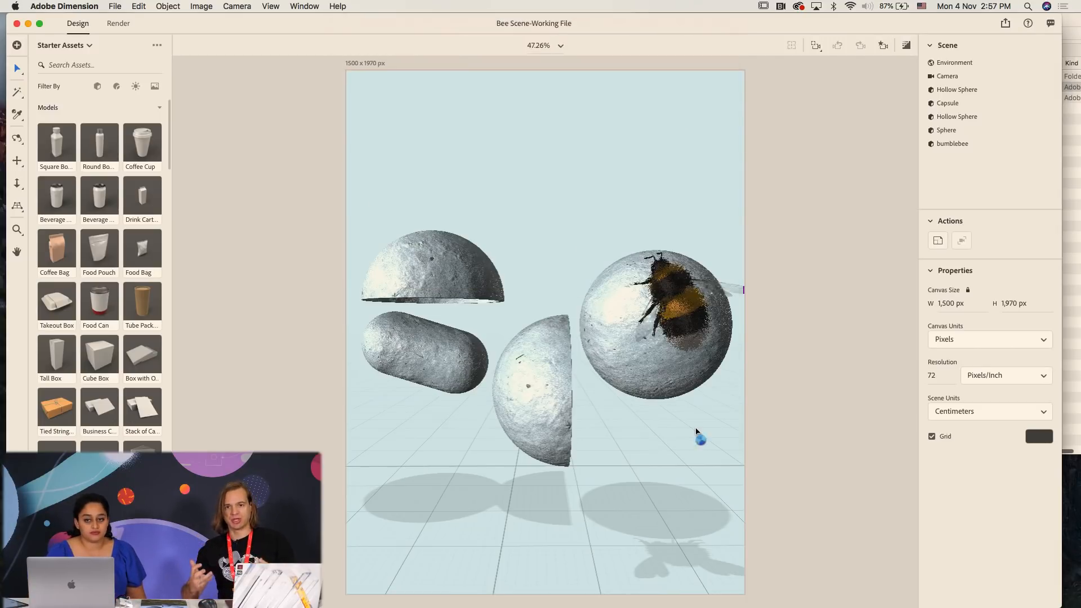
{"action": "left_click", "coordinate": [29, 24]}
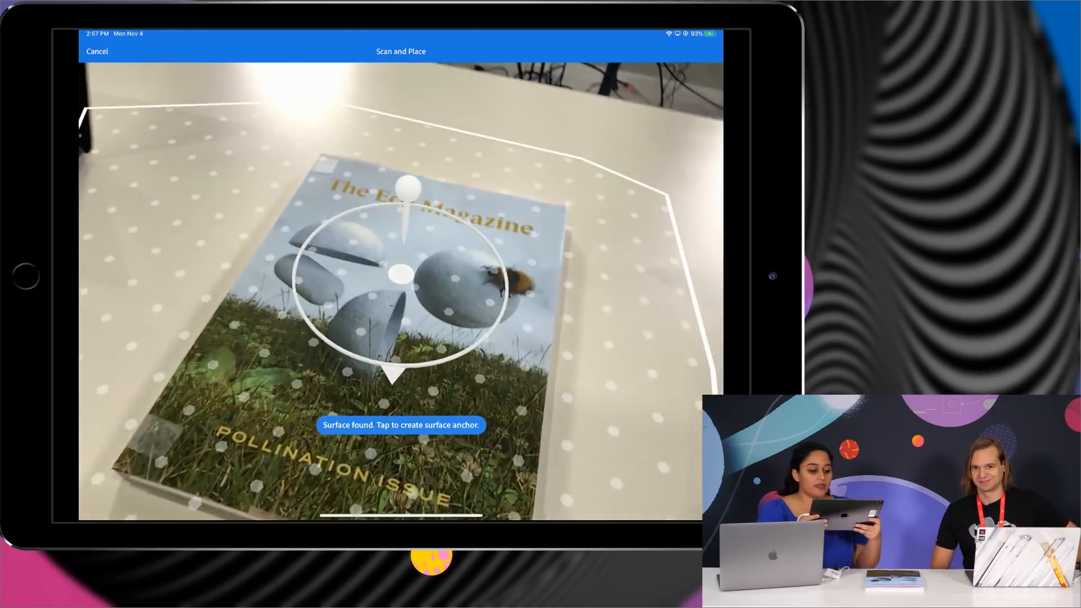
- In Adobe Aero on the iPad, create a surface anchor on the magazine cover and place the ecoPrimitives model from the device's files
{"action": "left_click", "coordinate": [401, 275]}
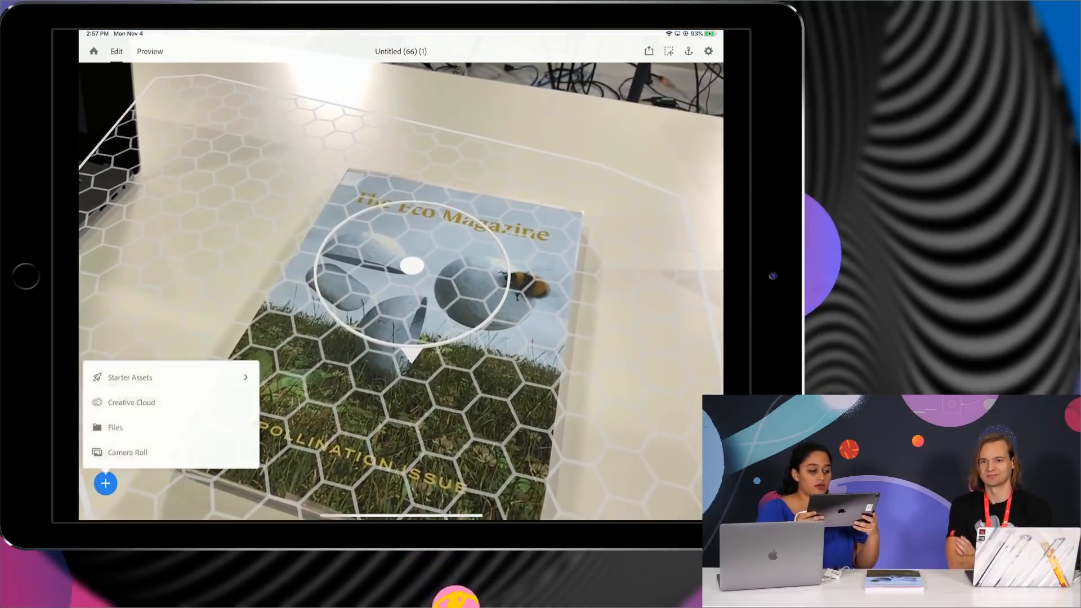
{"action": "left_click", "coordinate": [116, 427]}
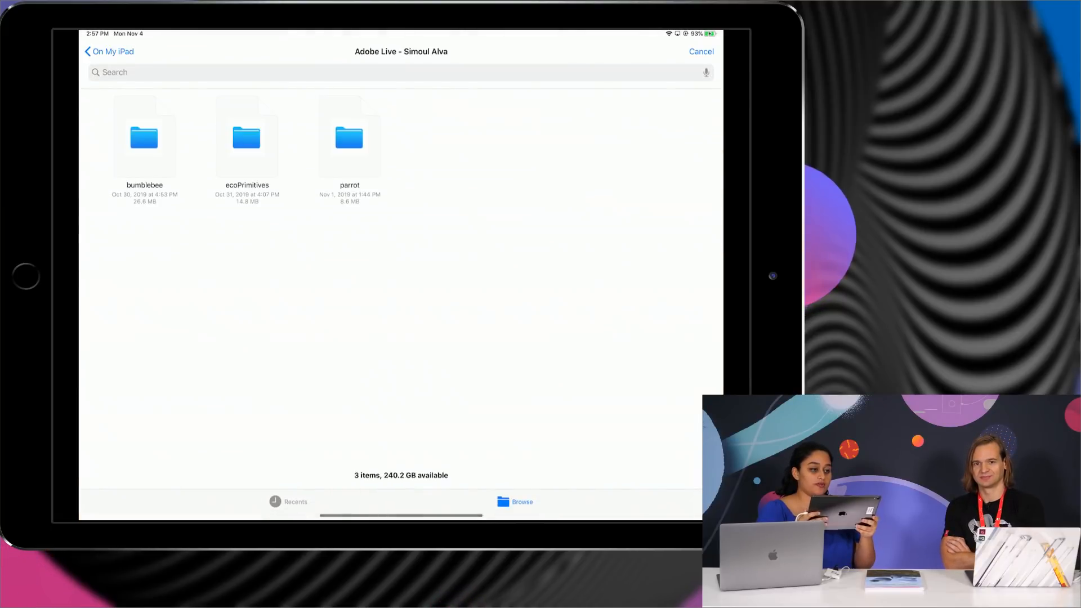
{"action": "left_click", "coordinate": [247, 138]}
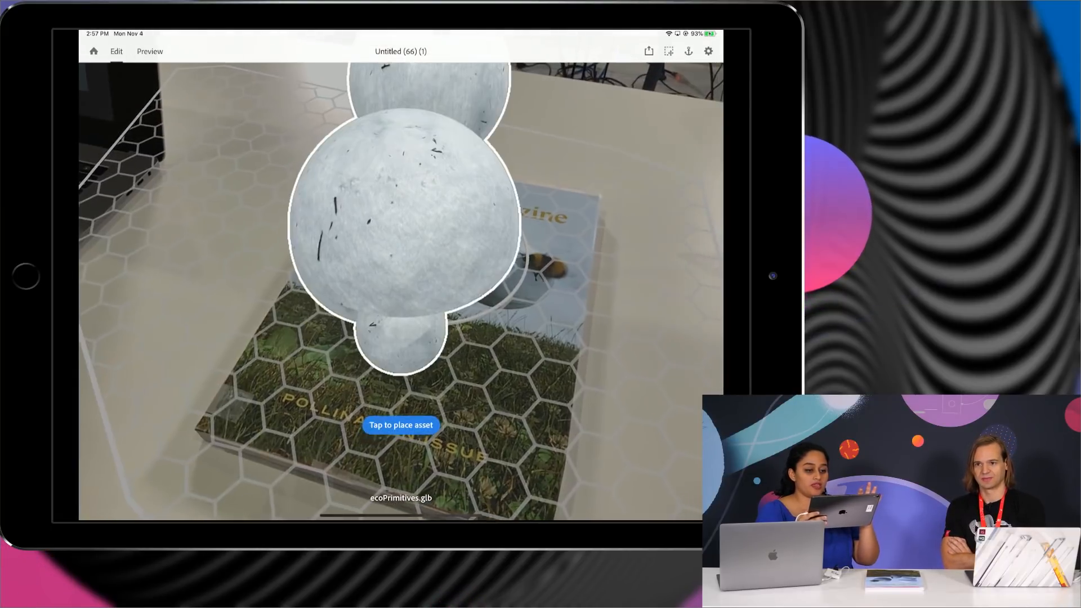
{"action": "left_click", "coordinate": [401, 425]}
- Scale down and reposition the ecoPrimitives shapes so they float above the upper half of the magazine cover
{"action": "left_click_drag", "start_coordinate": [401, 214], "coordinate": [383, 256]}
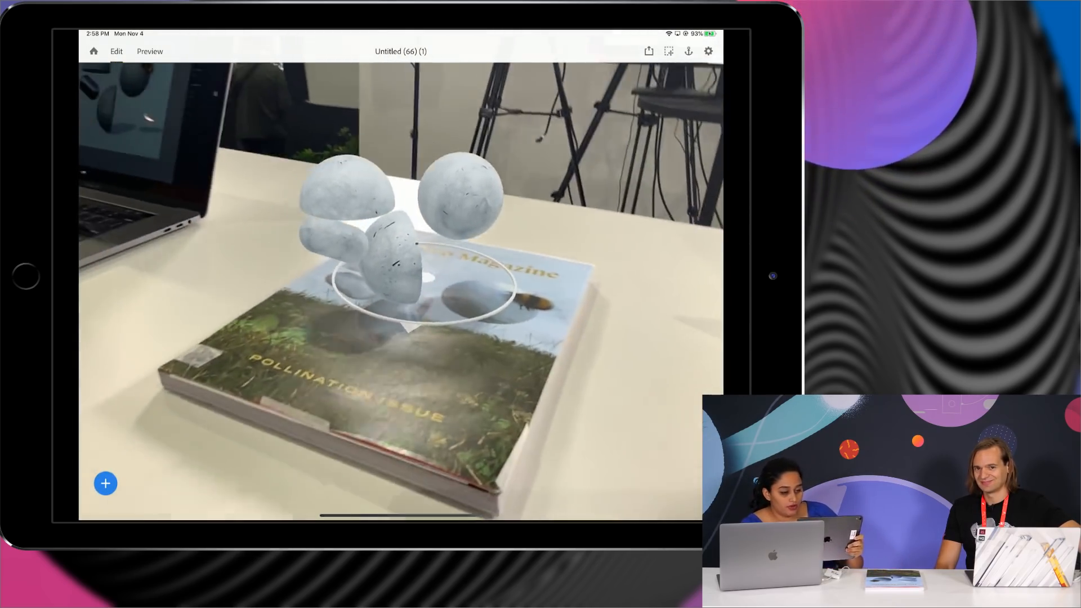
{"action": "left_click", "coordinate": [410, 228]}
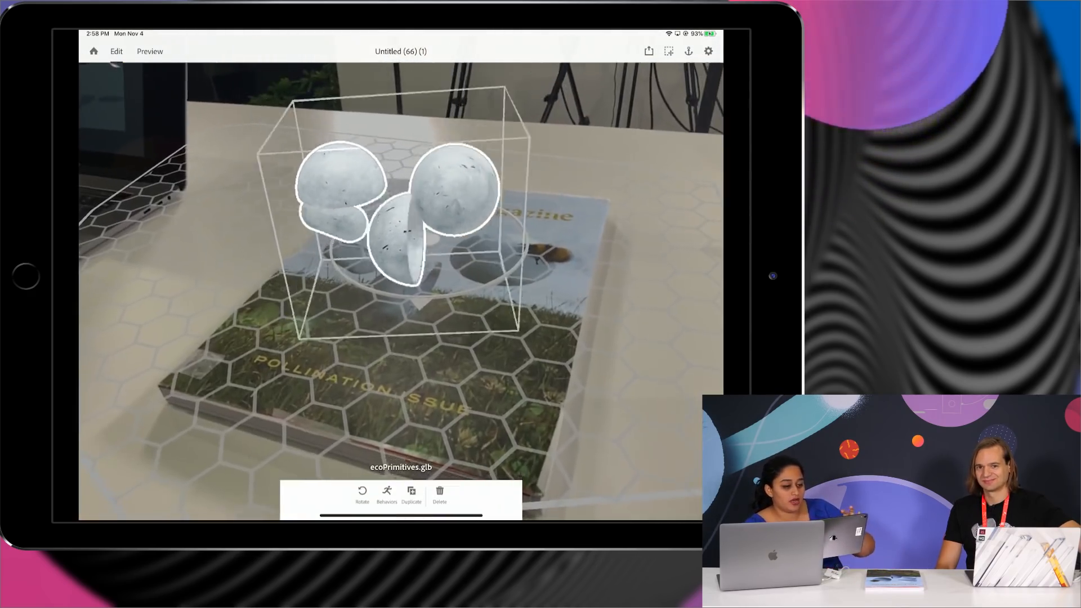
{"action": "left_click_drag", "start_coordinate": [438, 196], "coordinate": [453, 164]}
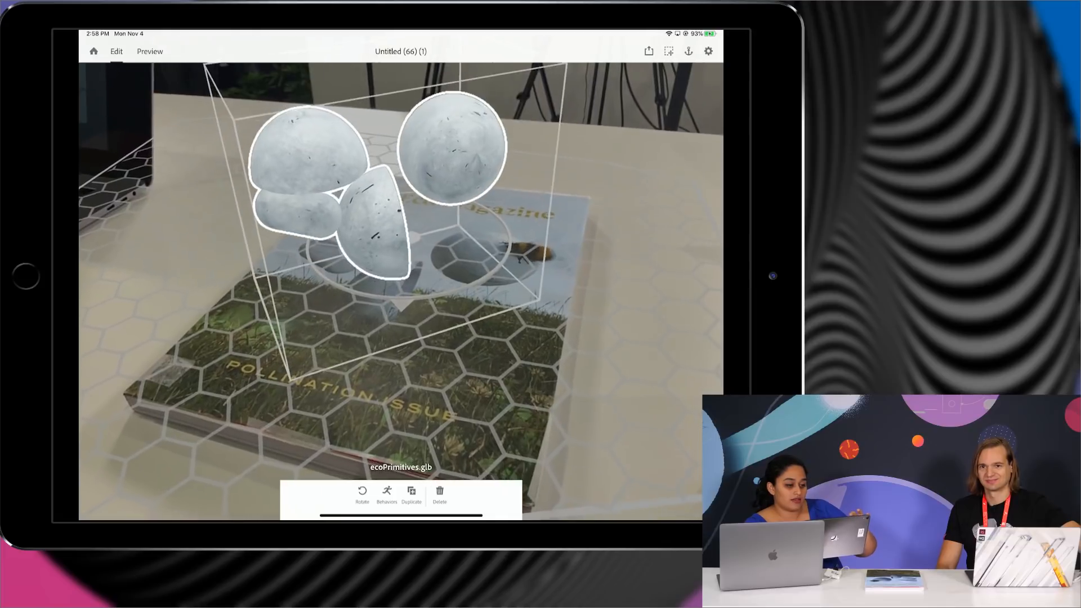
{"action": "left_click", "coordinate": [631, 315]}
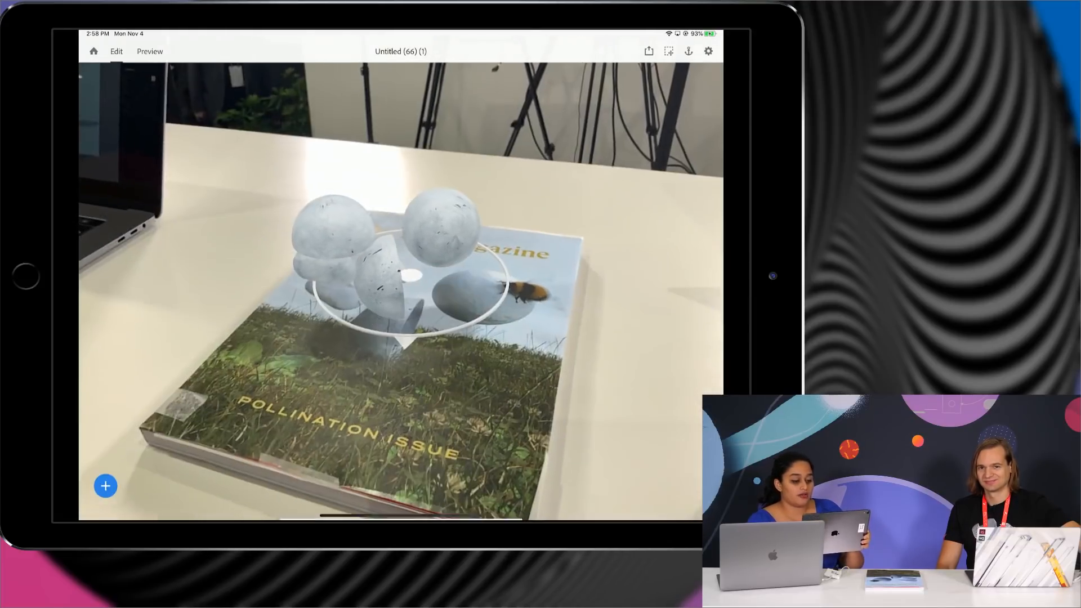
{"action": "left_click", "coordinate": [374, 259]}
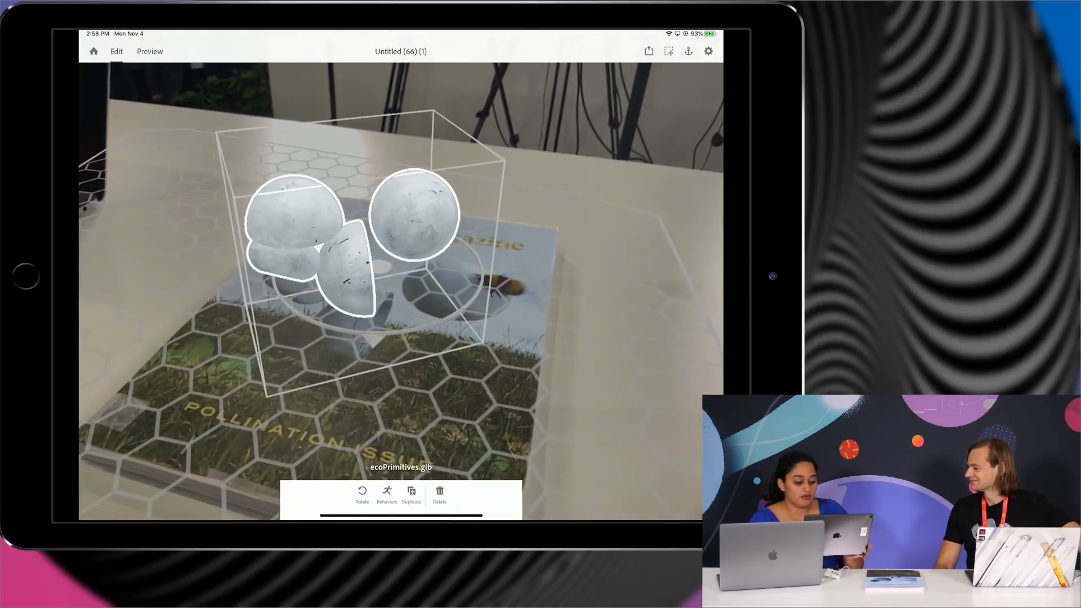
{"action": "left_click", "coordinate": [631, 316]}
- Place the bumblebee model from the device's files, shrink it and position it over the grass in front of the shapes
{"action": "left_click", "coordinate": [106, 484]}
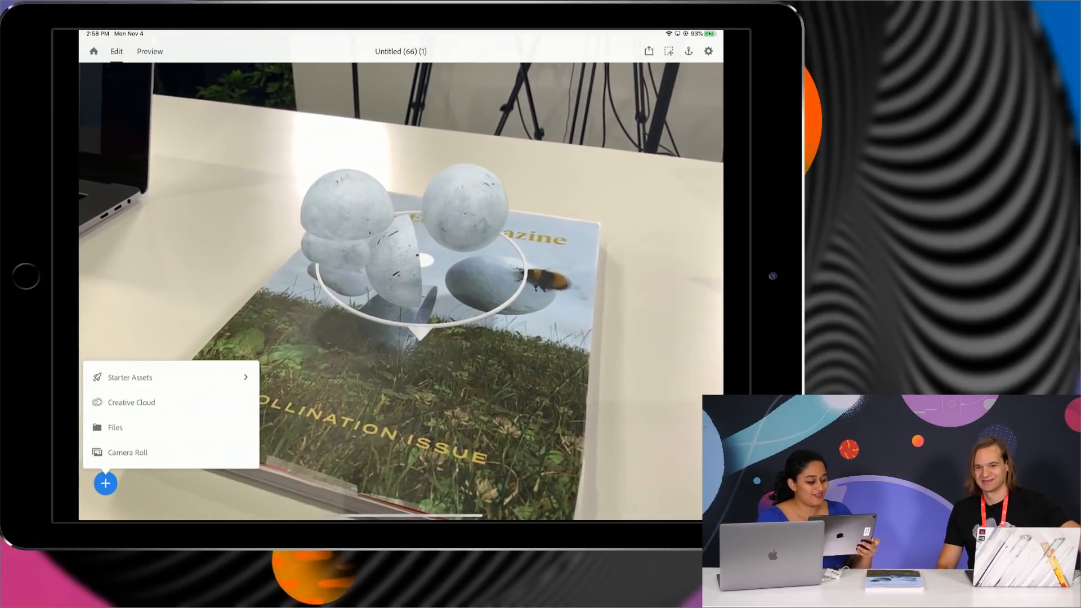
{"action": "left_click", "coordinate": [115, 427]}
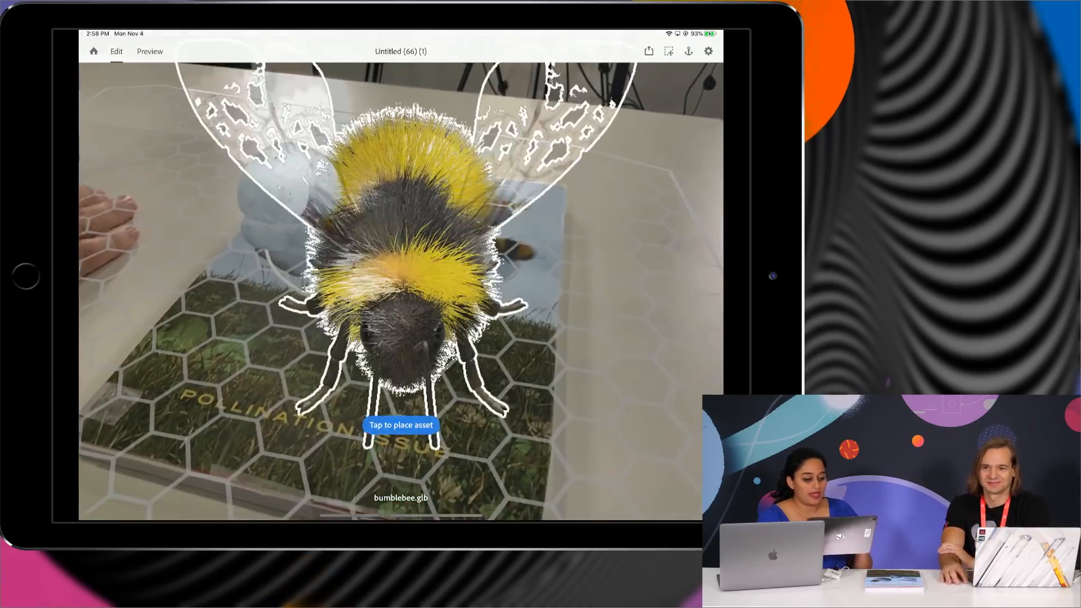
{"action": "left_click", "coordinate": [400, 425]}
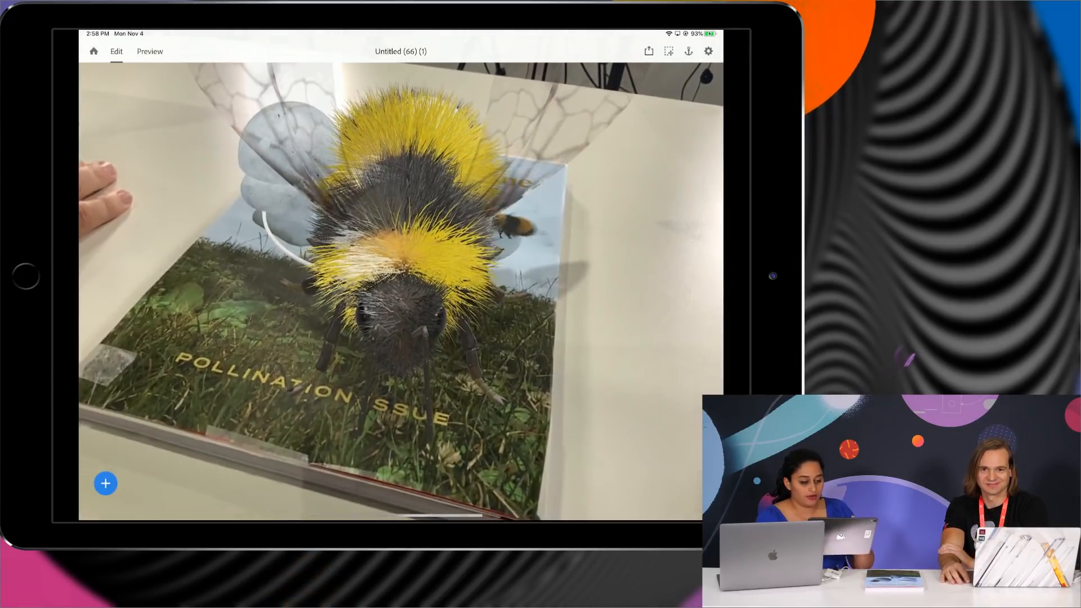
{"action": "left_click", "coordinate": [401, 307]}
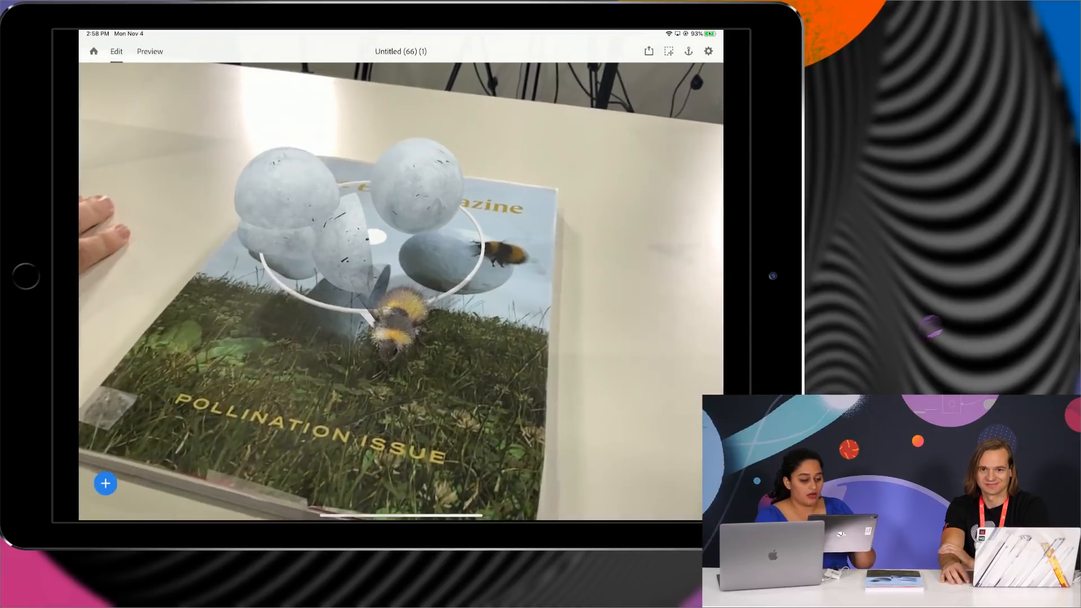
{"action": "left_click_drag", "start_coordinate": [393, 326], "coordinate": [373, 368]}
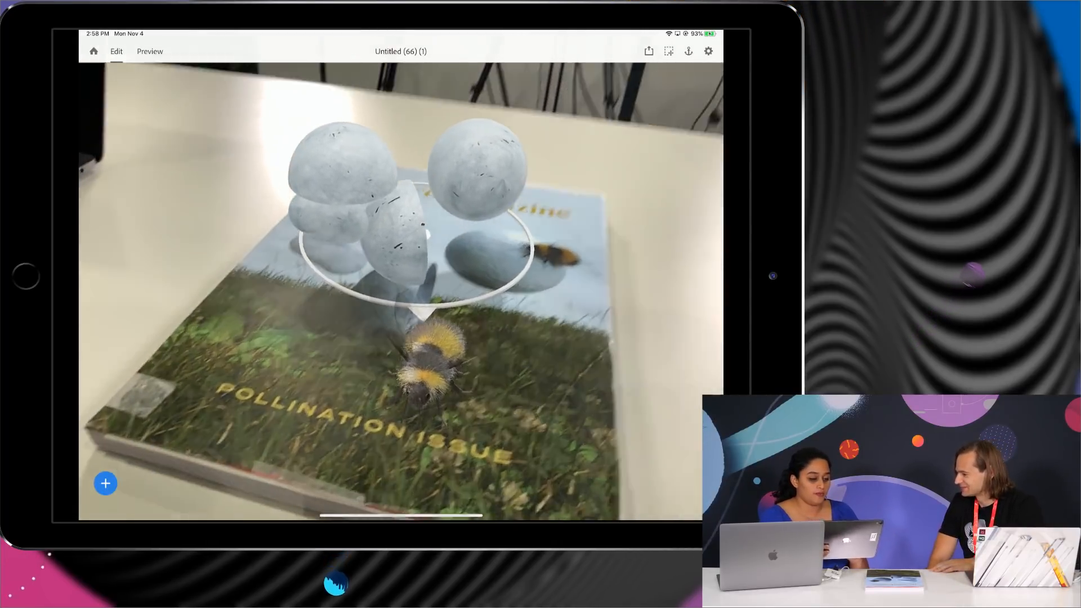
{"action": "left_click", "coordinate": [374, 323]}
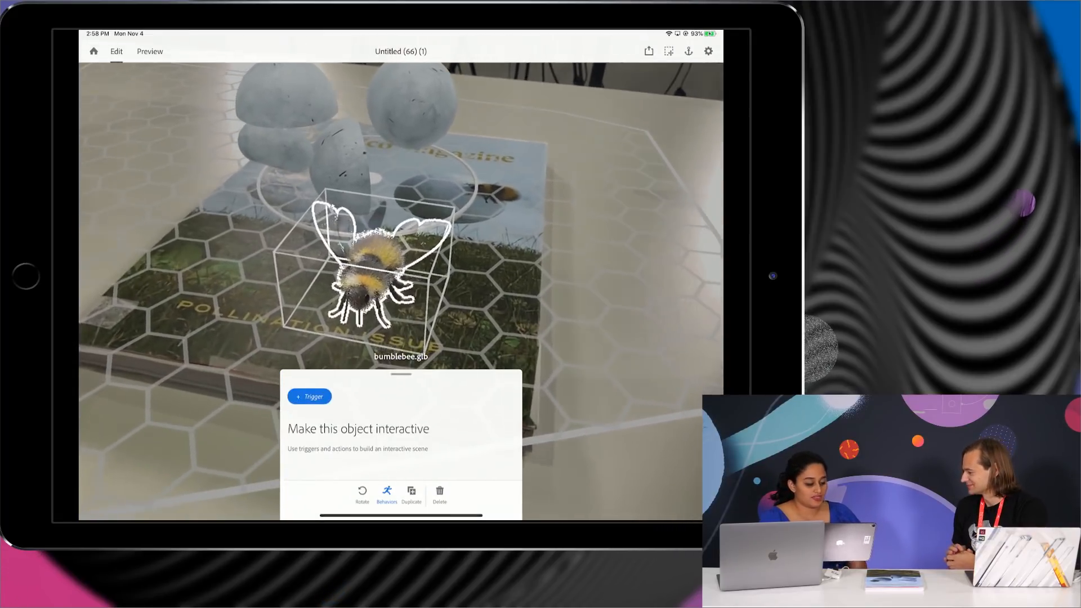
{"action": "left_click", "coordinate": [310, 396]}
{"action": "left_click", "coordinate": [609, 271]}
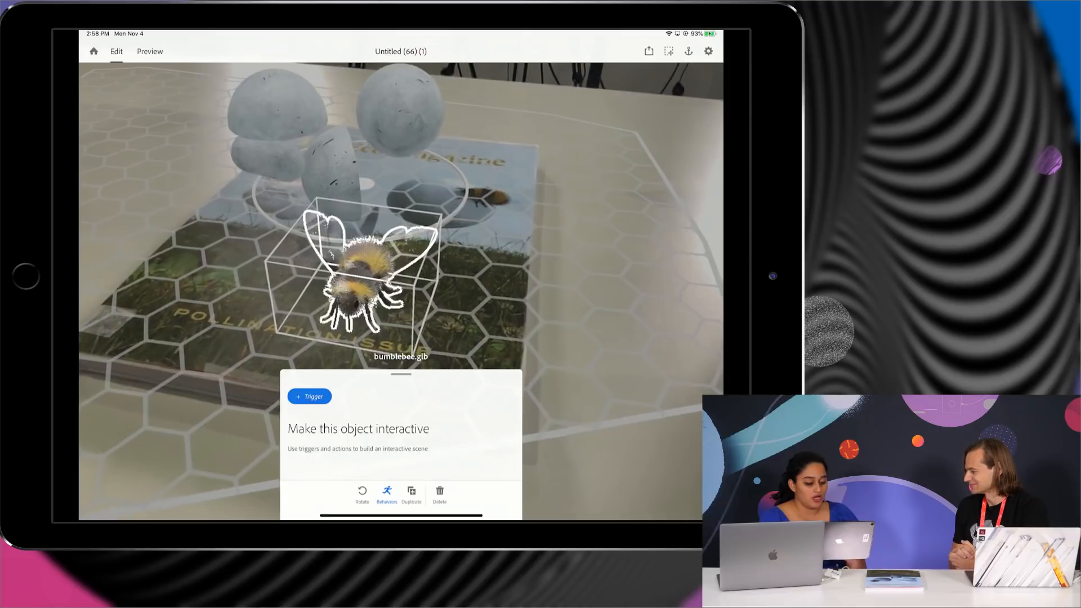
{"action": "left_click", "coordinate": [609, 270]}
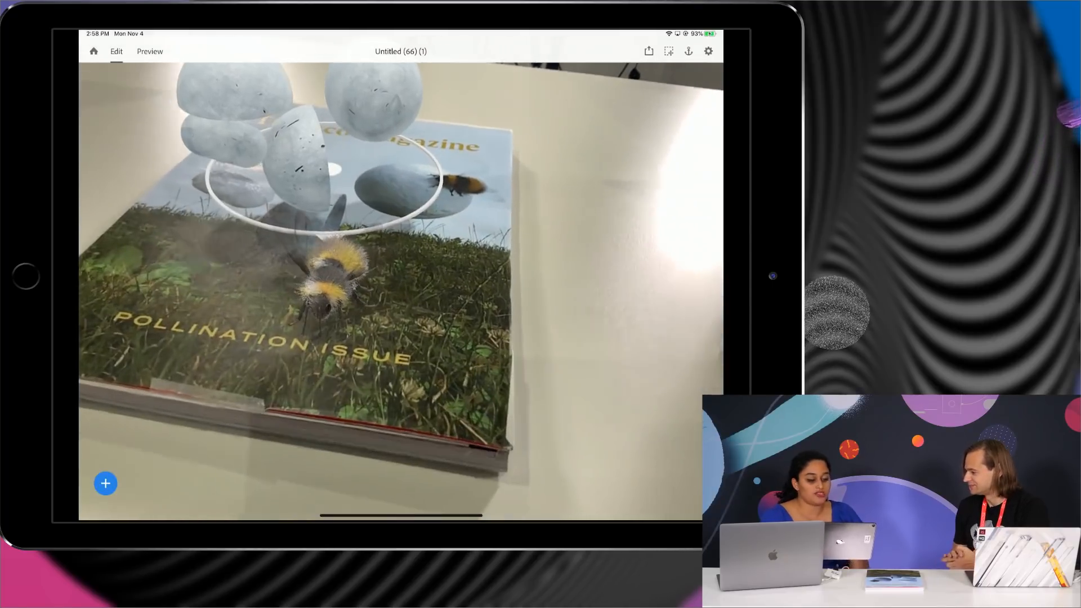
- Select the bumblebee above the cover and add a Touch trigger to its behaviors
{"action": "left_click", "coordinate": [343, 318]}
{"action": "left_click", "coordinate": [387, 494]}
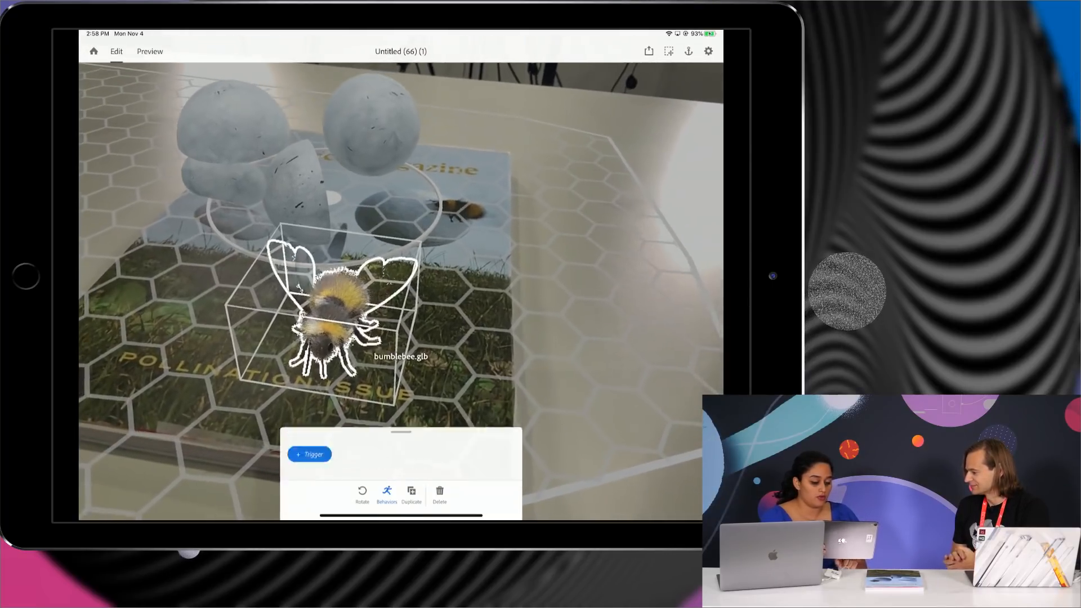
{"action": "left_click", "coordinate": [309, 396]}
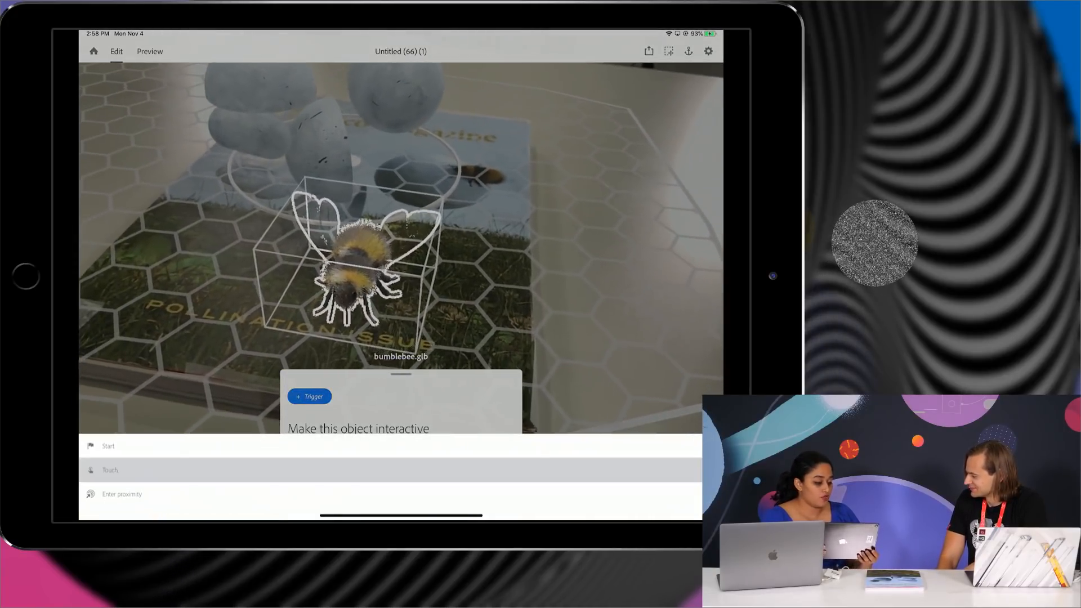
{"action": "left_click", "coordinate": [110, 470]}
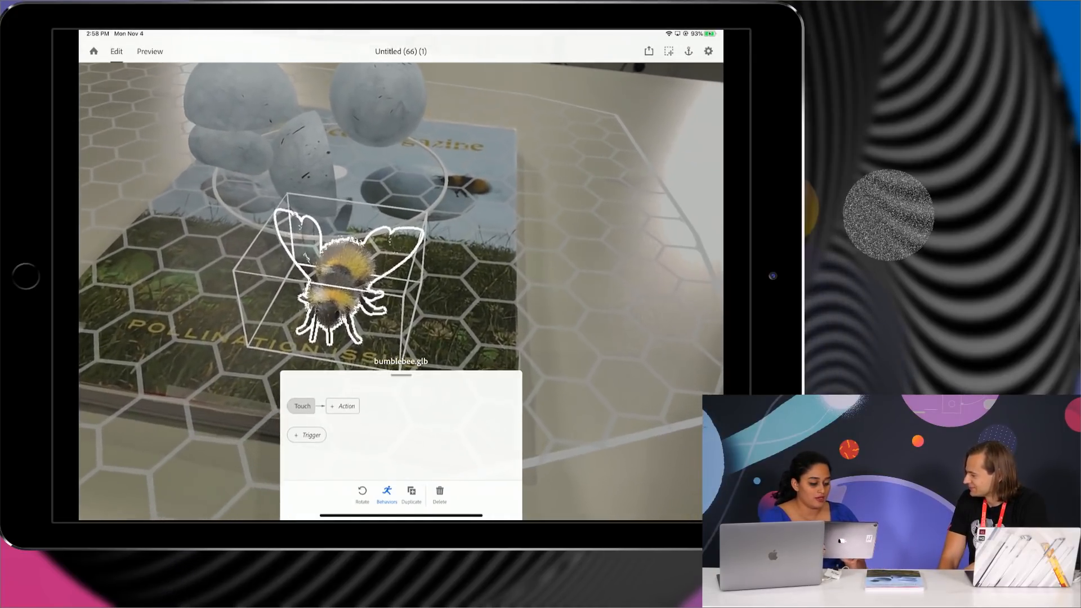
- Add an Animate action to the bumblebee's Touch trigger and set it to repeat infinitely
{"action": "left_click", "coordinate": [343, 406]}
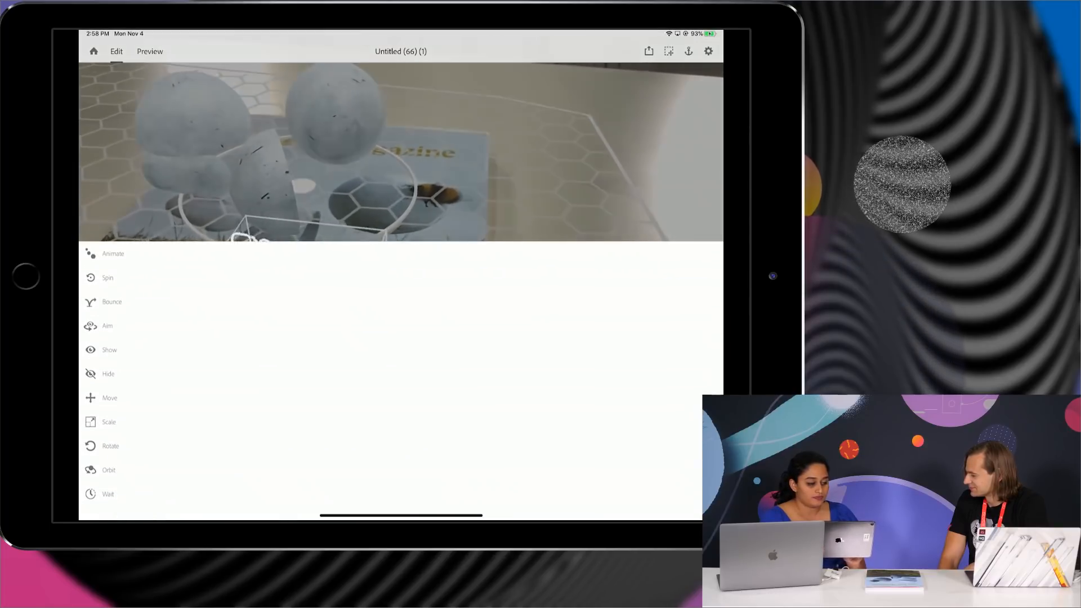
{"action": "left_click", "coordinate": [112, 308]}
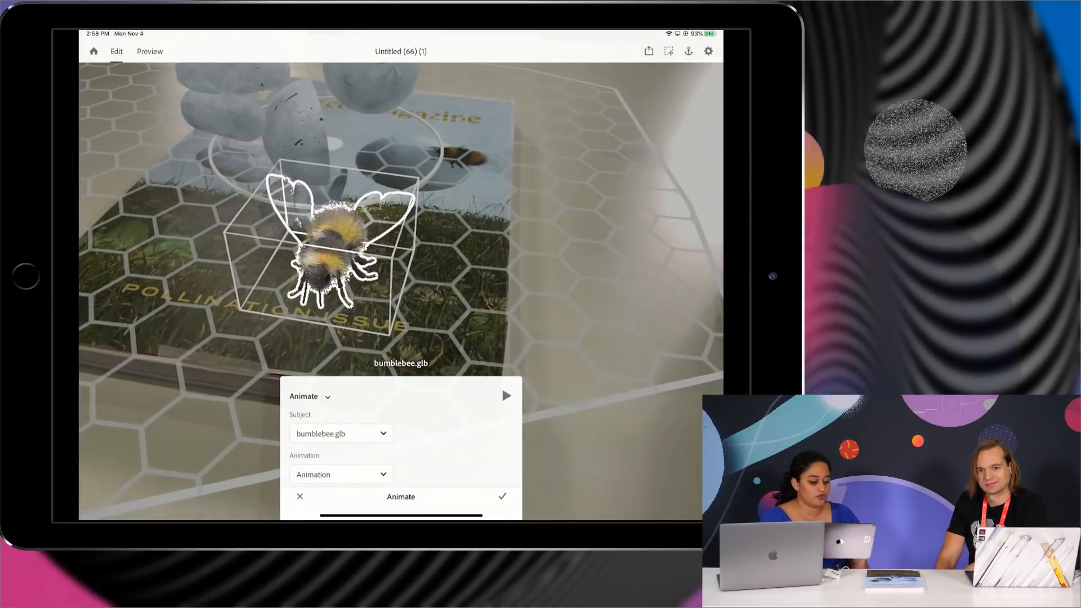
{"action": "scroll", "coordinate": [400, 445], "scroll_direction": "down", "scroll_amount": 5}
{"action": "scroll", "coordinate": [401, 445], "scroll_direction": "down", "scroll_amount": 2}
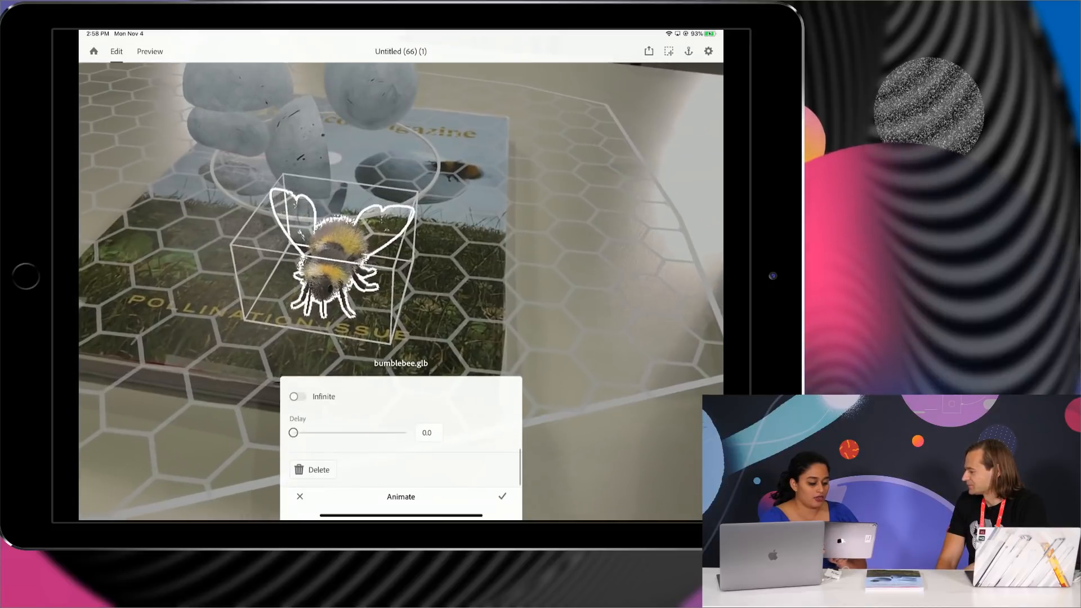
{"action": "left_click", "coordinate": [298, 396]}
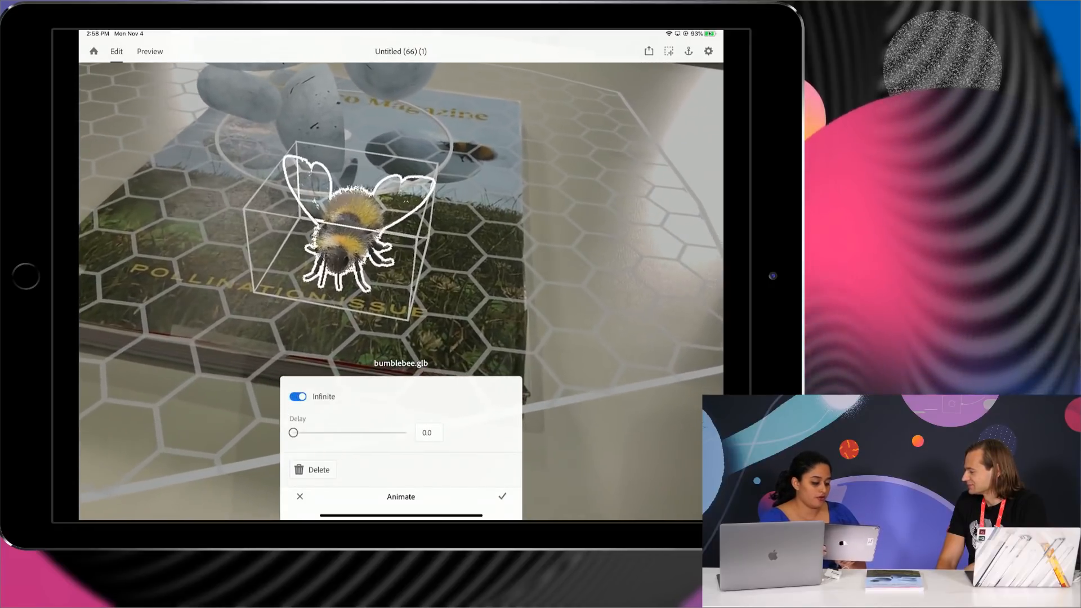
- Create a new recorded animation for the bumblebee in its Animate action
{"action": "scroll", "coordinate": [401, 444], "scroll_direction": "up", "scroll_amount": 5}
{"action": "scroll", "coordinate": [401, 445], "scroll_direction": "up", "scroll_amount": 2}
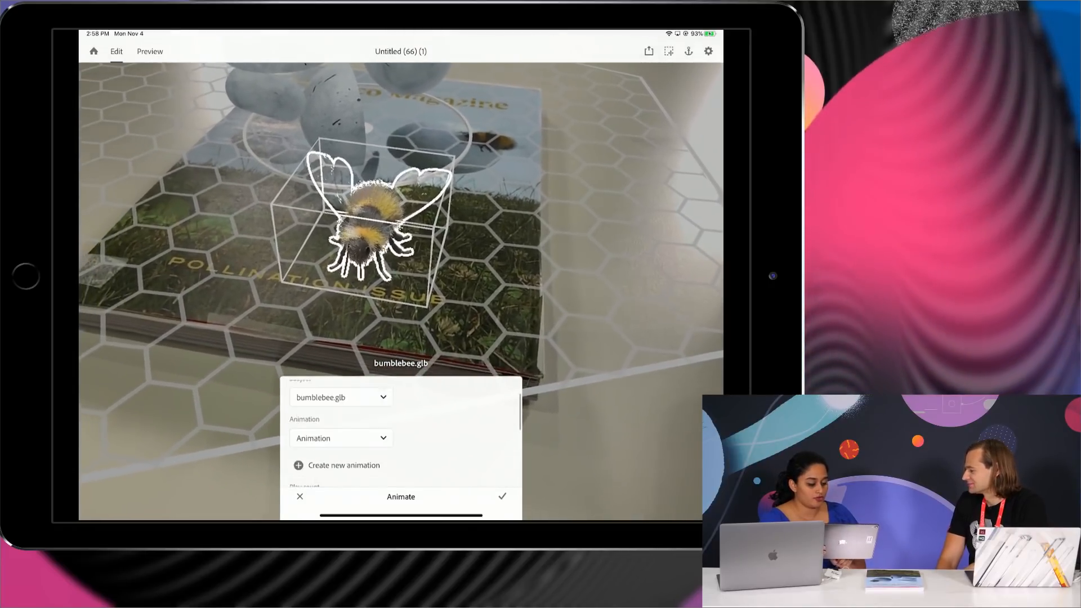
{"action": "scroll", "coordinate": [401, 444], "scroll_direction": "down", "scroll_amount": 3}
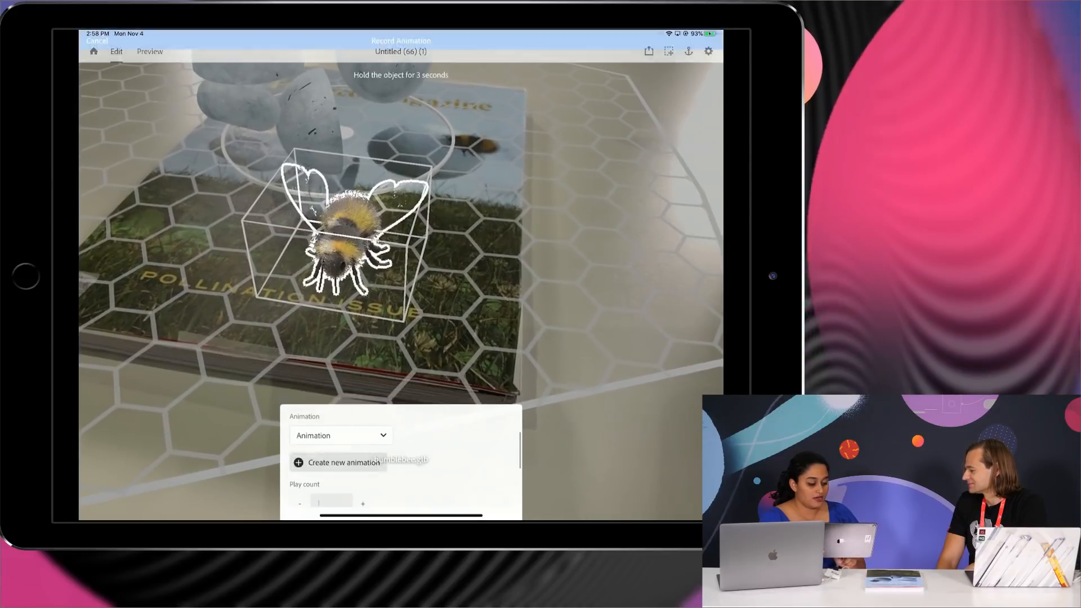
{"action": "left_click", "coordinate": [337, 434]}
{"action": "left_click", "coordinate": [353, 327]}
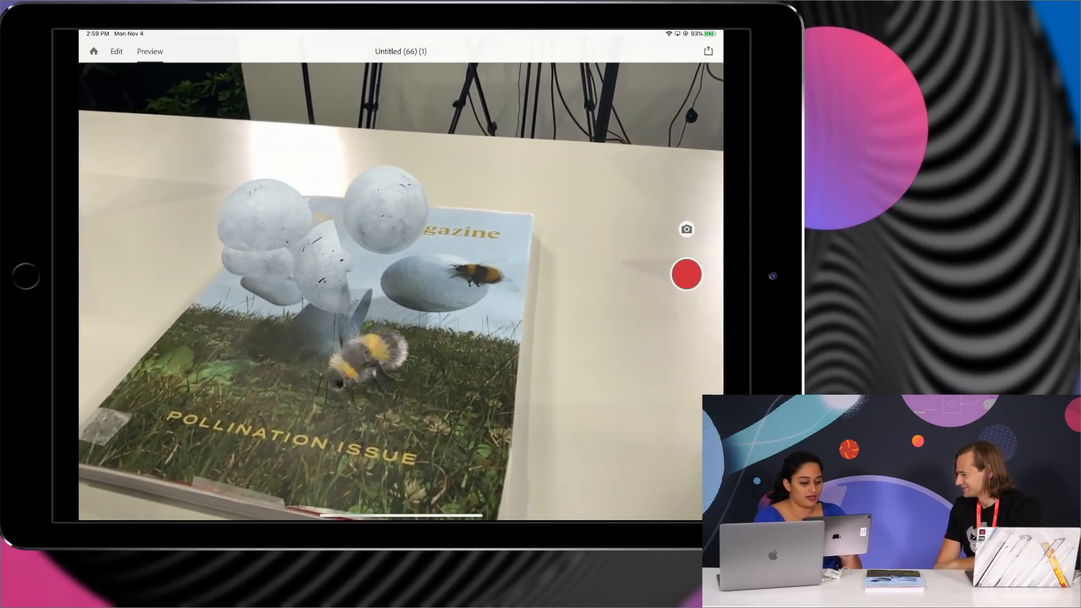
- Return to editing, select the ecoPrimitives shapes and add an Enter proximity trigger with a distance of 7.6
{"action": "left_click", "coordinate": [116, 51]}
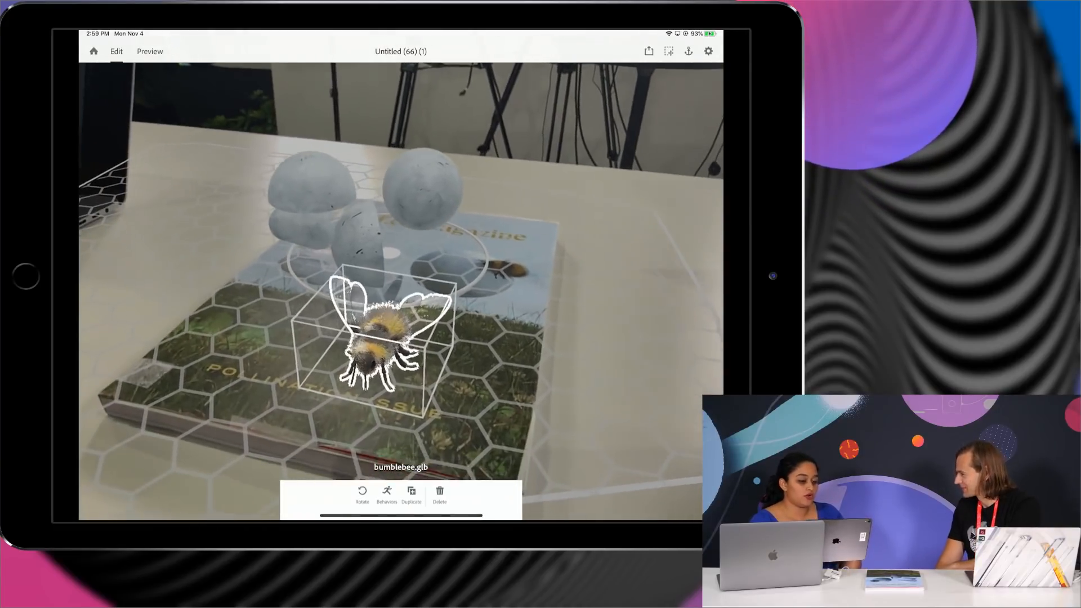
{"action": "left_click", "coordinate": [397, 202]}
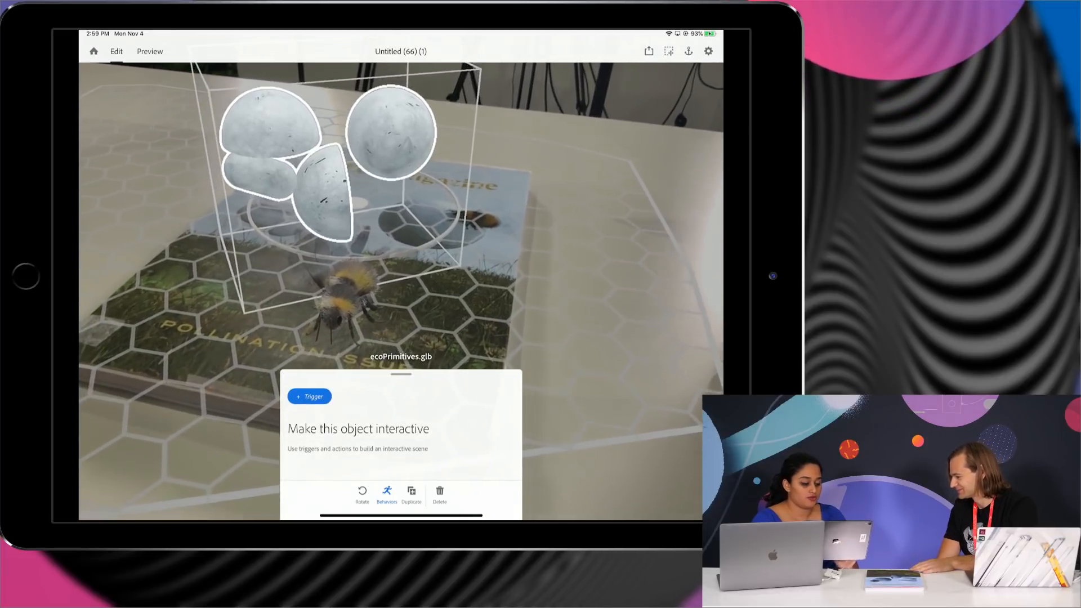
{"action": "left_click", "coordinate": [309, 397]}
{"action": "left_click", "coordinate": [122, 494]}
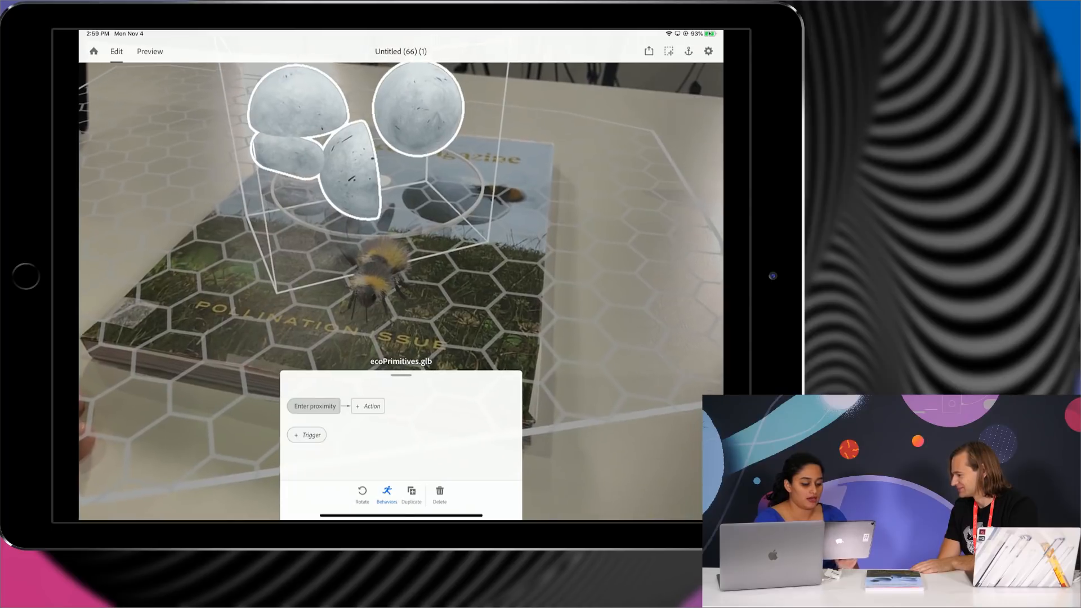
{"action": "left_click", "coordinate": [315, 406]}
{"action": "left_click_drag", "start_coordinate": [293, 433], "coordinate": [335, 433]}
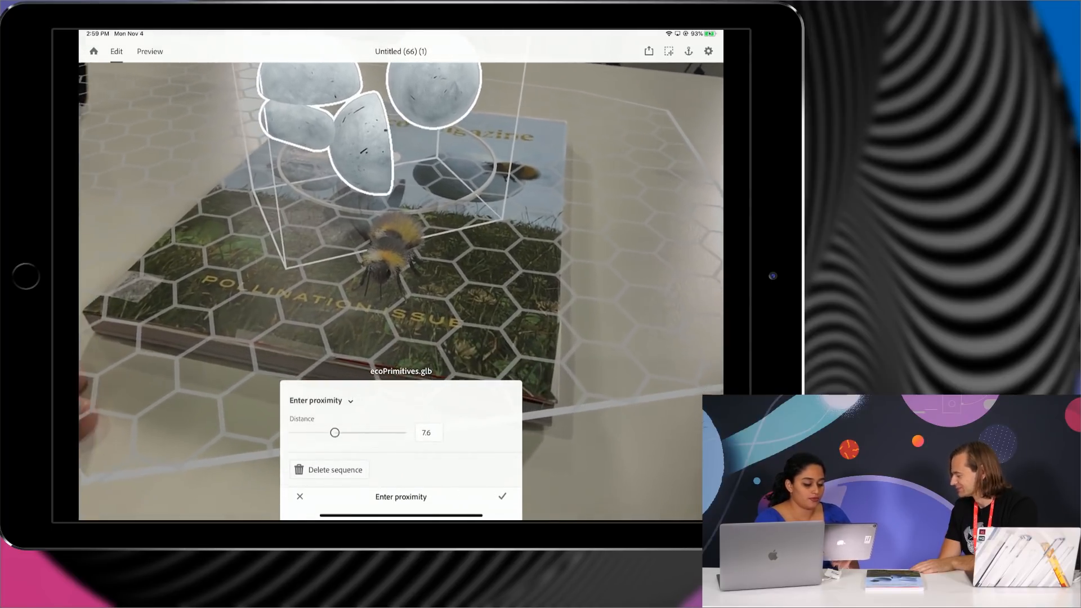
{"action": "left_click", "coordinate": [502, 496]}
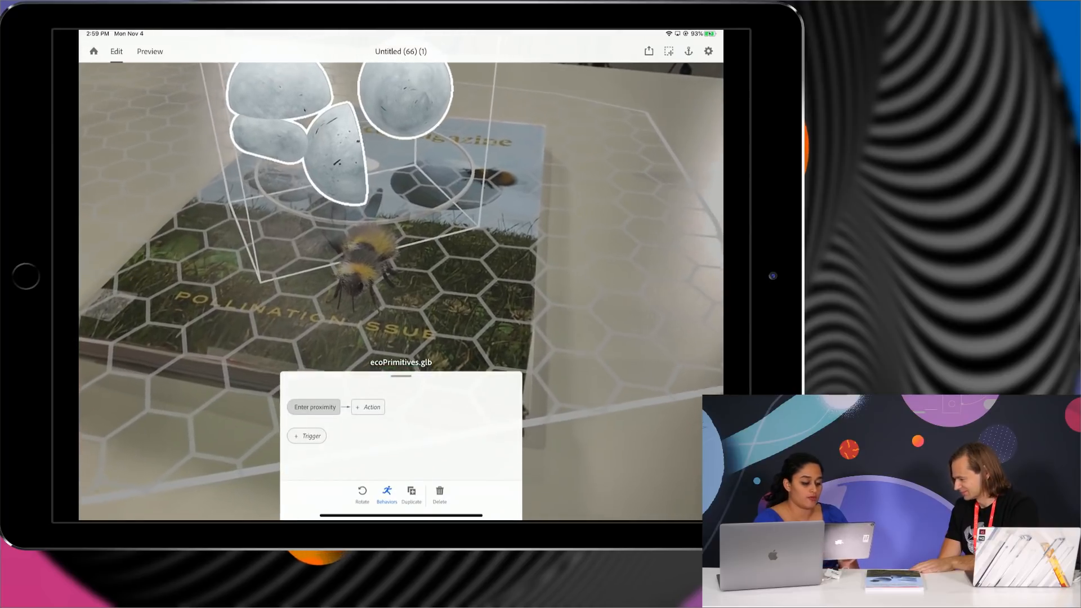
- Add an infinite Spin action about the y axis with a delay of 1.9 to the shapes' proximity trigger
{"action": "left_click", "coordinate": [367, 407]}
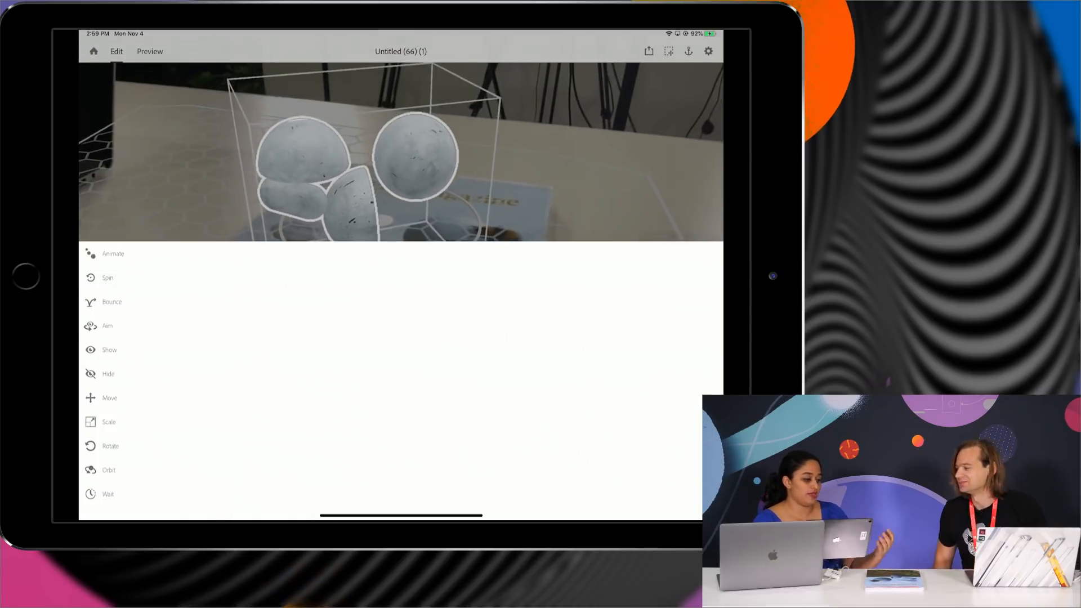
{"action": "left_click", "coordinate": [107, 277]}
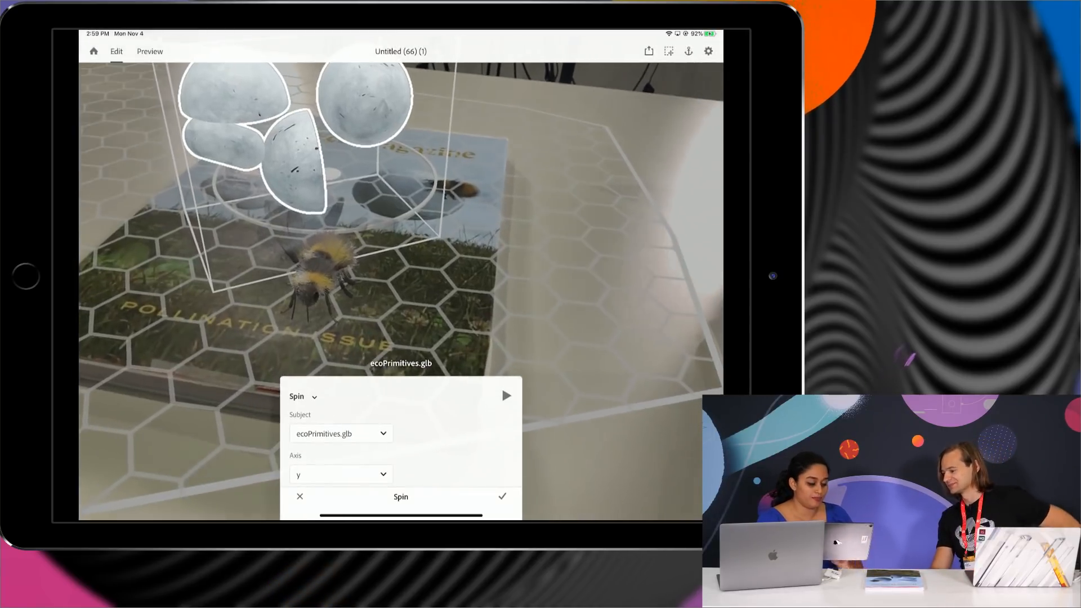
{"action": "scroll", "coordinate": [400, 439], "scroll_direction": "down", "scroll_amount": 2}
{"action": "scroll", "coordinate": [401, 439], "scroll_direction": "down", "scroll_amount": 5}
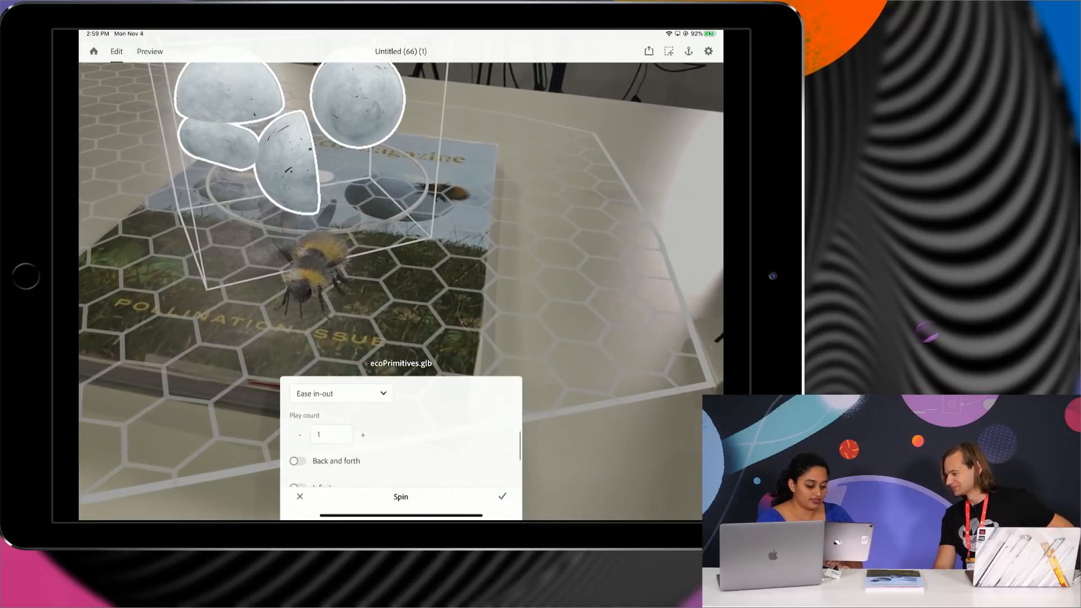
{"action": "left_click", "coordinate": [298, 444]}
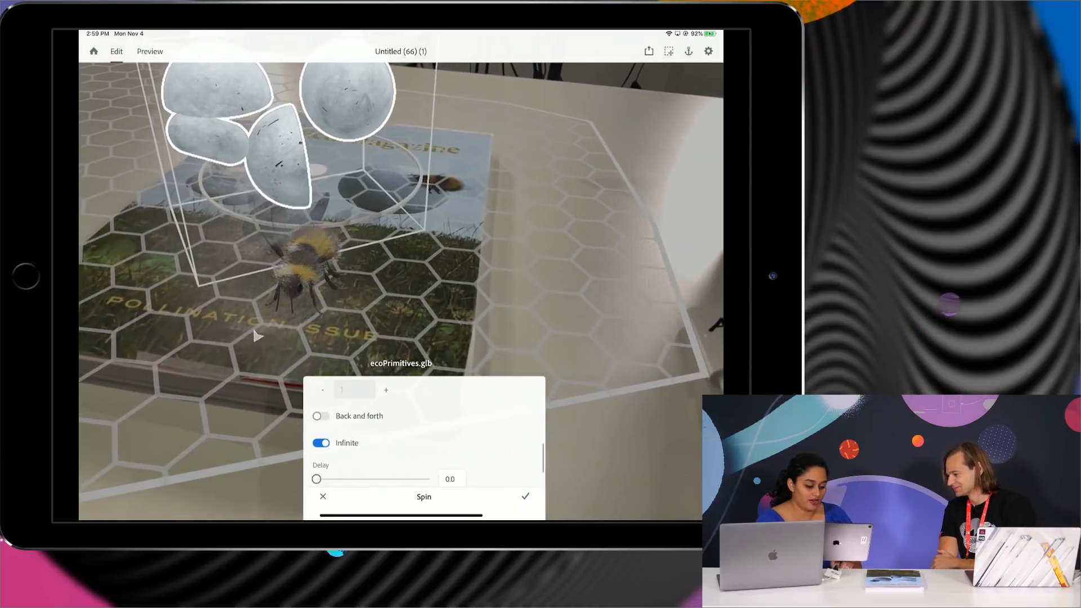
{"action": "left_click_drag", "start_coordinate": [293, 479], "coordinate": [335, 479]}
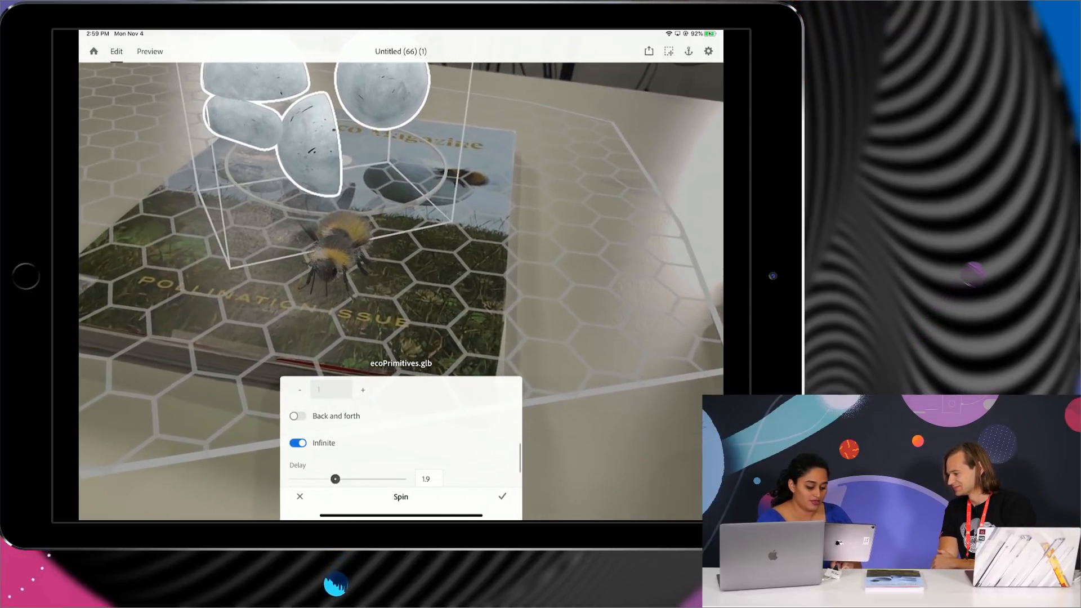
{"action": "scroll", "coordinate": [401, 439], "scroll_direction": "down", "scroll_amount": 2}
{"action": "left_click", "coordinate": [502, 496]}
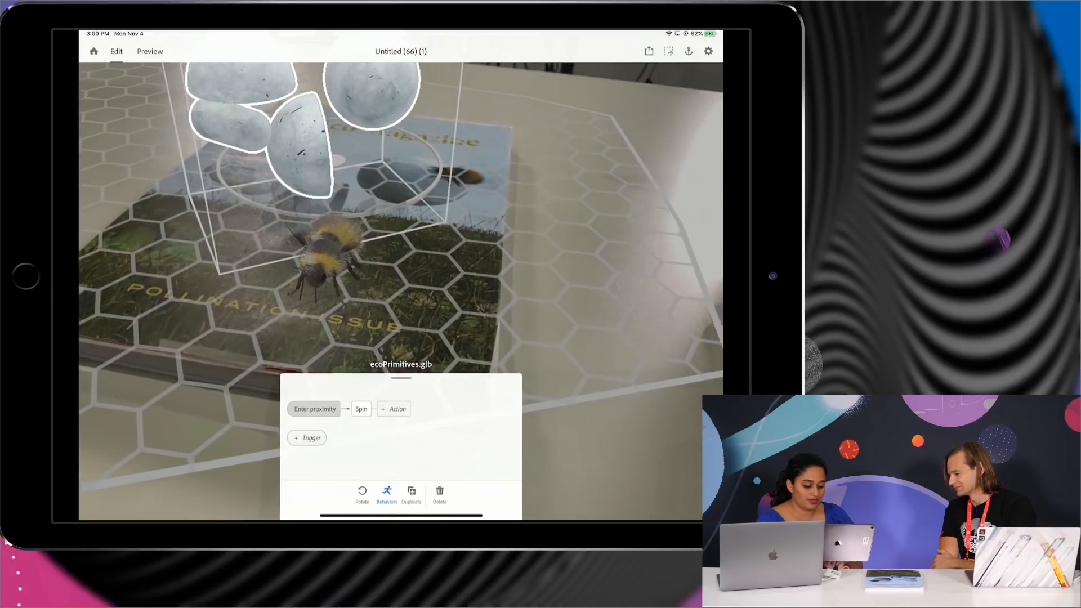
- Preview the interactive scene, then examine the Export As formats and the cloud document link sharing before leaving the project
{"action": "left_click", "coordinate": [149, 51]}
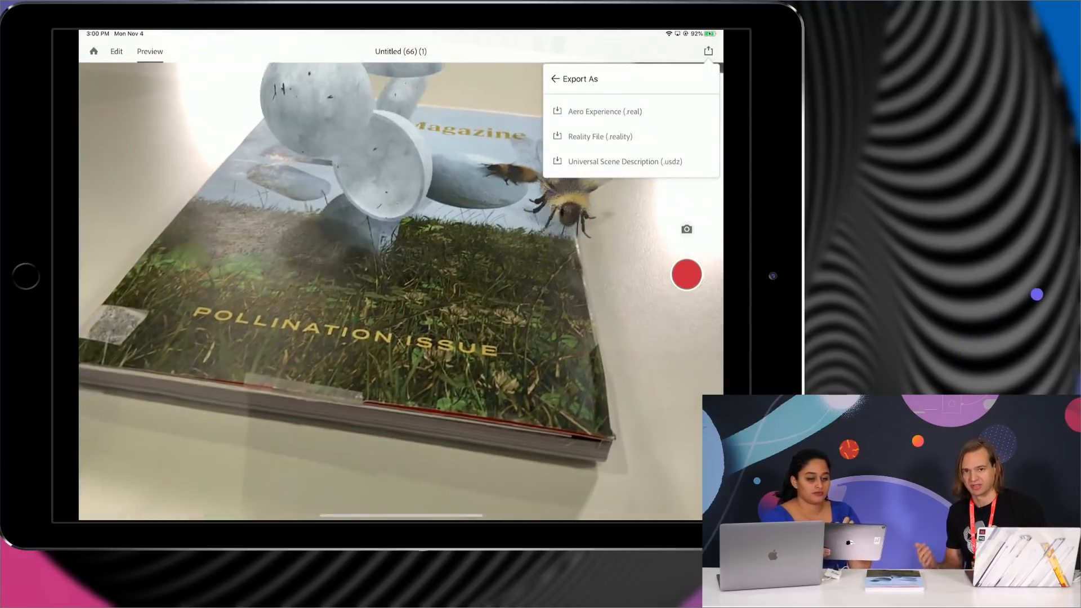
{"action": "left_click", "coordinate": [585, 80]}
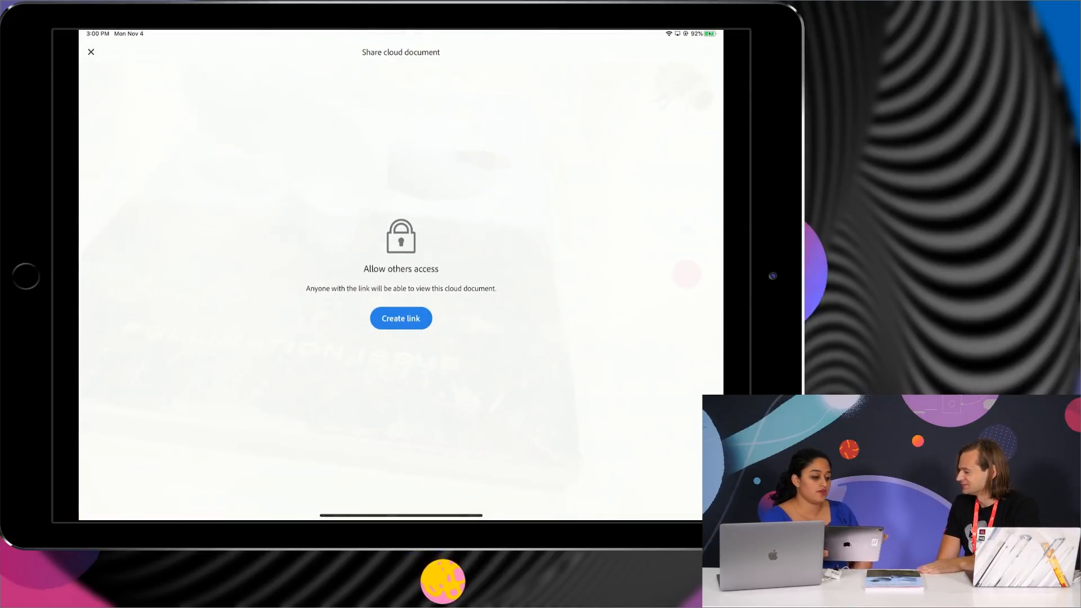
{"action": "left_click", "coordinate": [91, 52]}
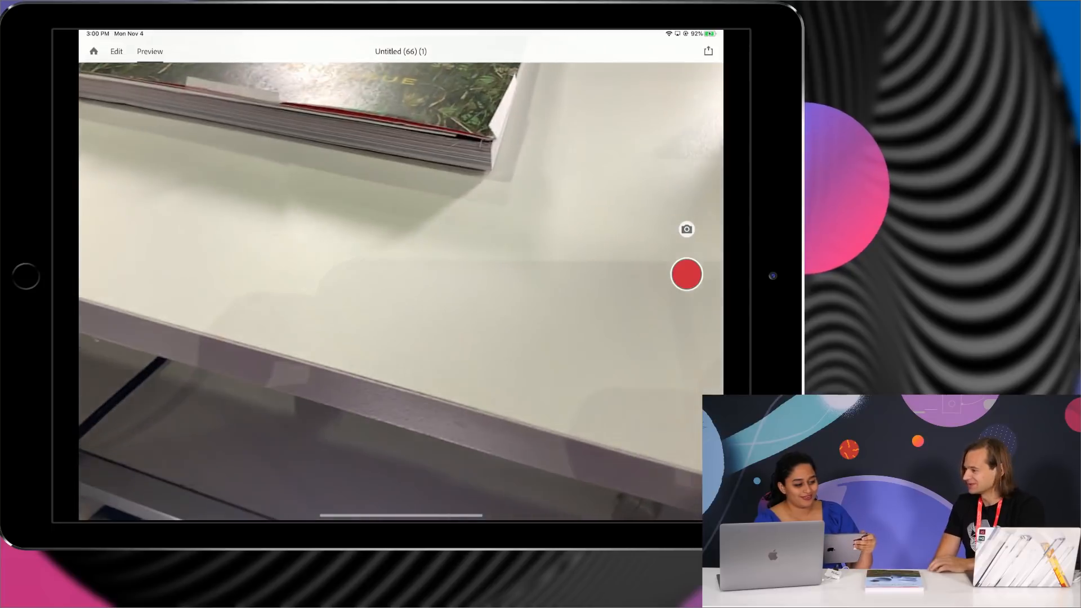
{"action": "left_click", "coordinate": [94, 51]}
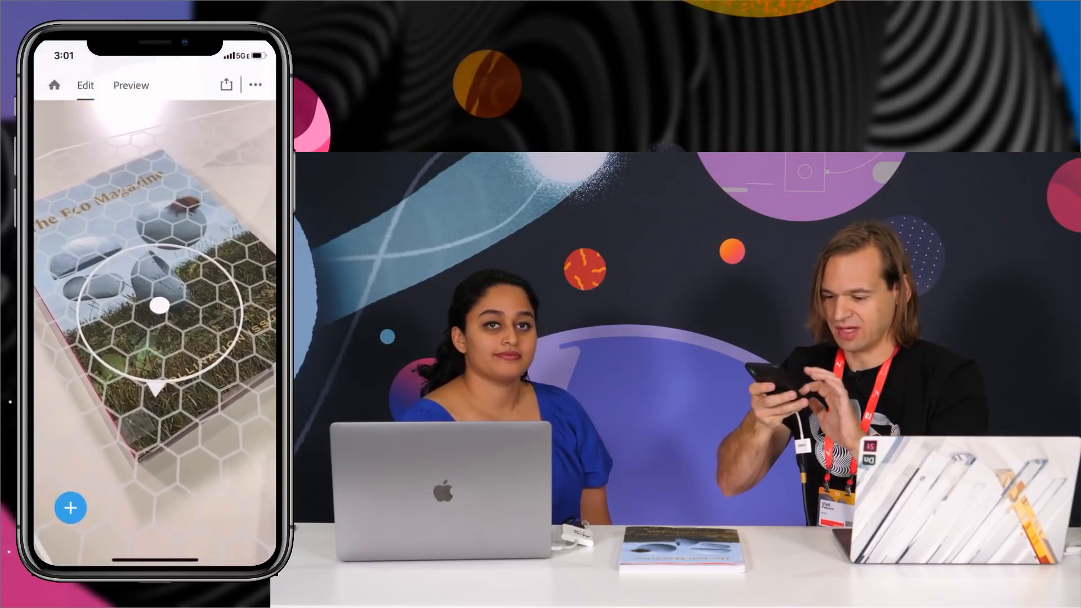
- In Aero on the phone, place the balloons_bigCluster_anim model from the recent files and adjust it above the magazine cover
{"action": "left_click", "coordinate": [70, 508]}
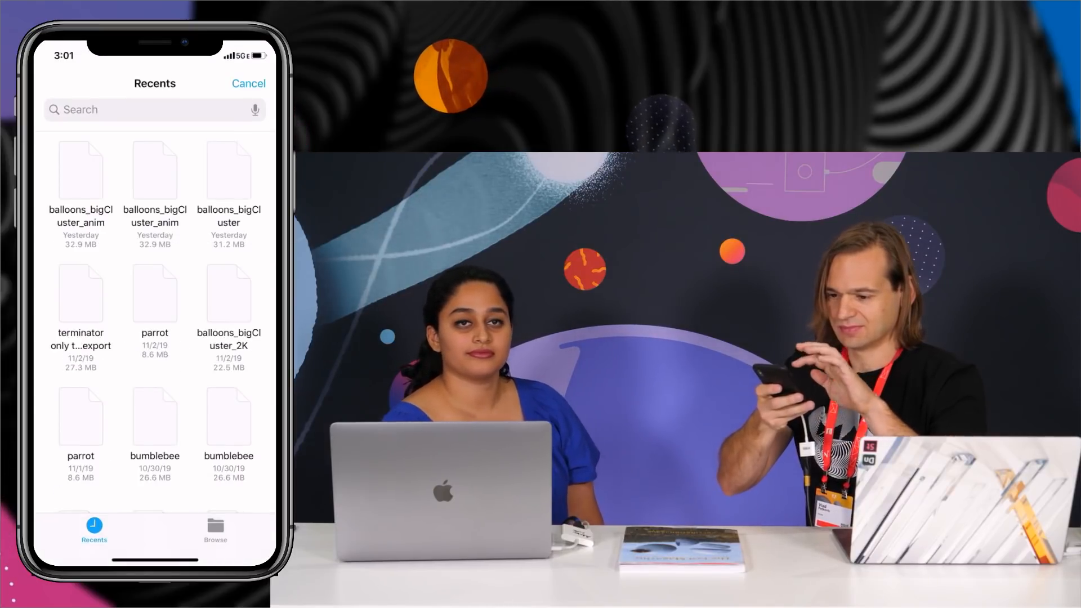
{"action": "left_click", "coordinate": [81, 174]}
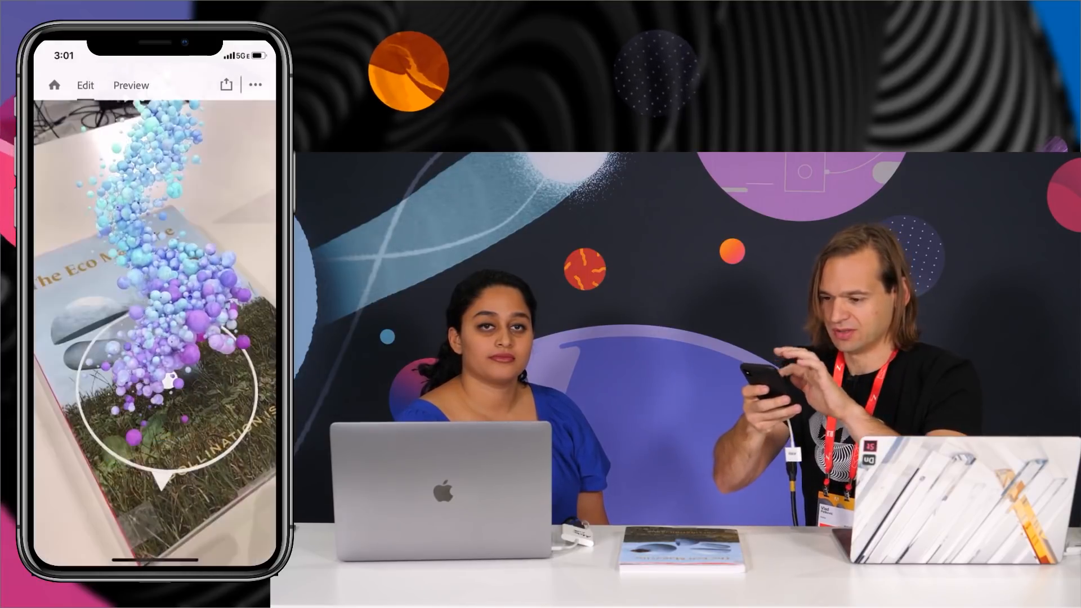
{"action": "left_click_drag", "start_coordinate": [174, 332], "coordinate": [179, 361]}
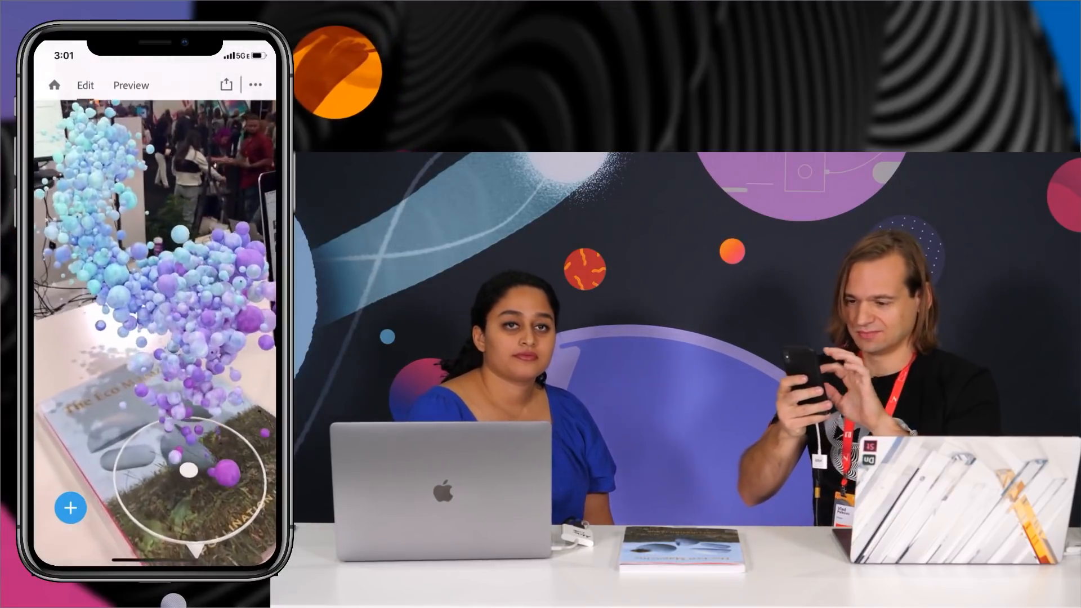
- Give the balloon cluster a Start trigger with an Animate action set to Infinite, and leave its behaviors
{"action": "left_click", "coordinate": [183, 282]}
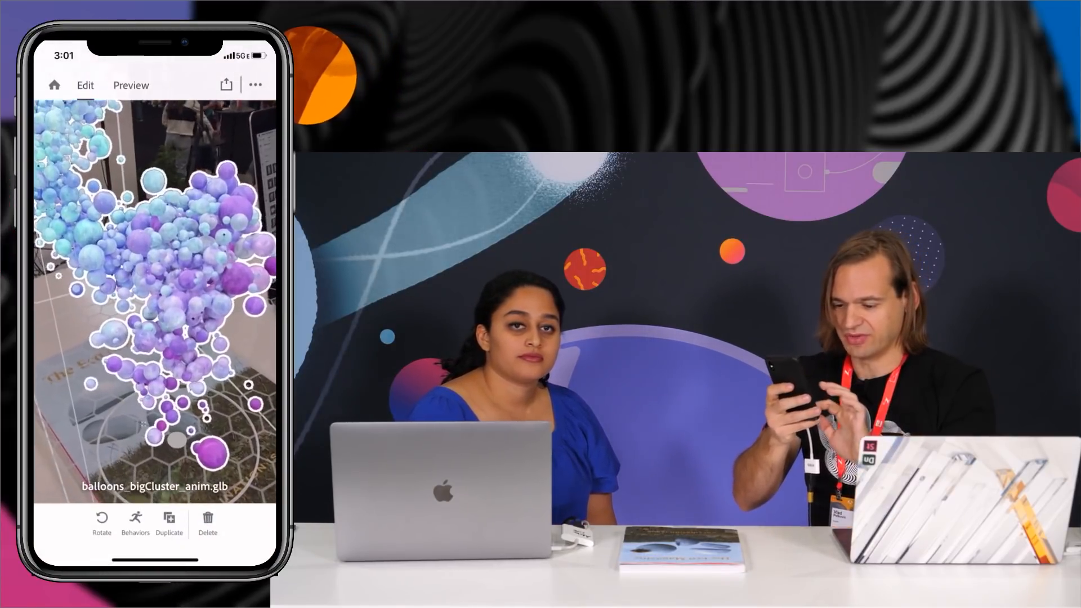
{"action": "left_click", "coordinate": [136, 523]}
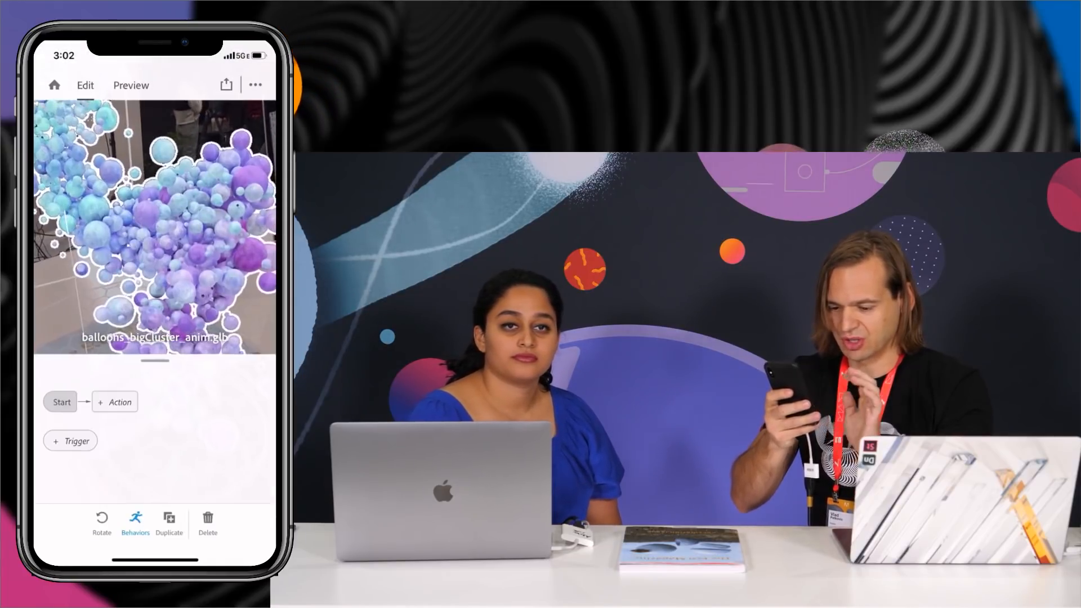
{"action": "left_click", "coordinate": [81, 241]}
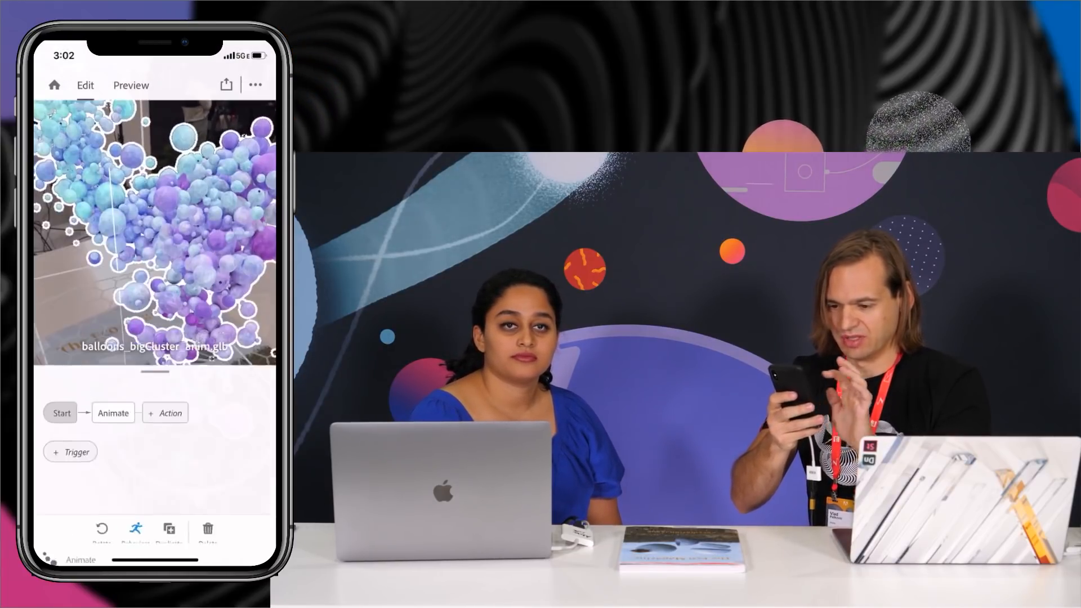
{"action": "scroll", "coordinate": [155, 450], "scroll_direction": "down", "scroll_amount": 5}
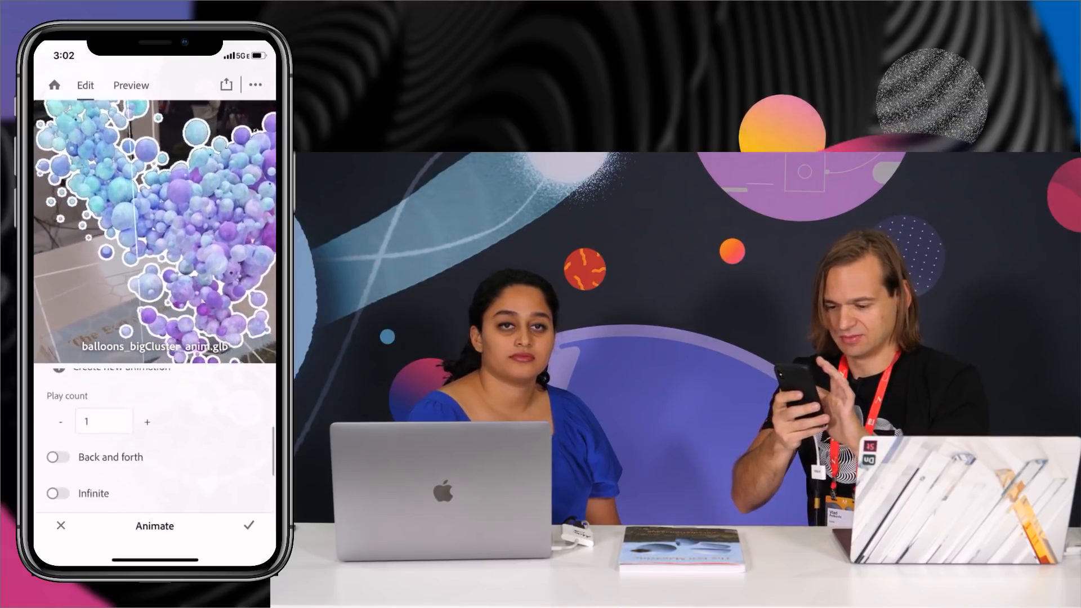
{"action": "left_click", "coordinate": [58, 486]}
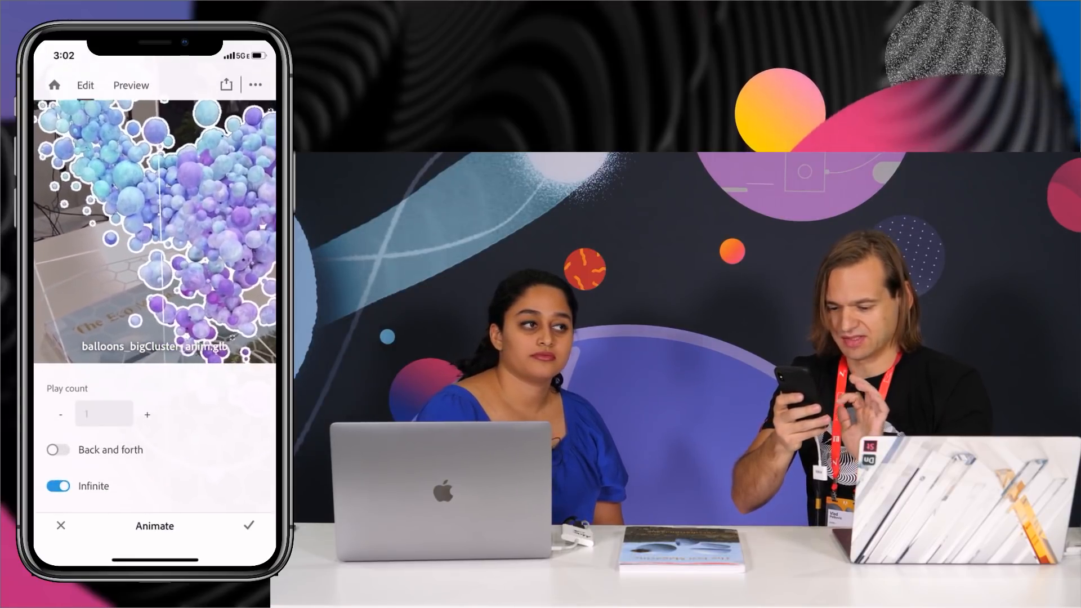
{"action": "left_click", "coordinate": [248, 526]}
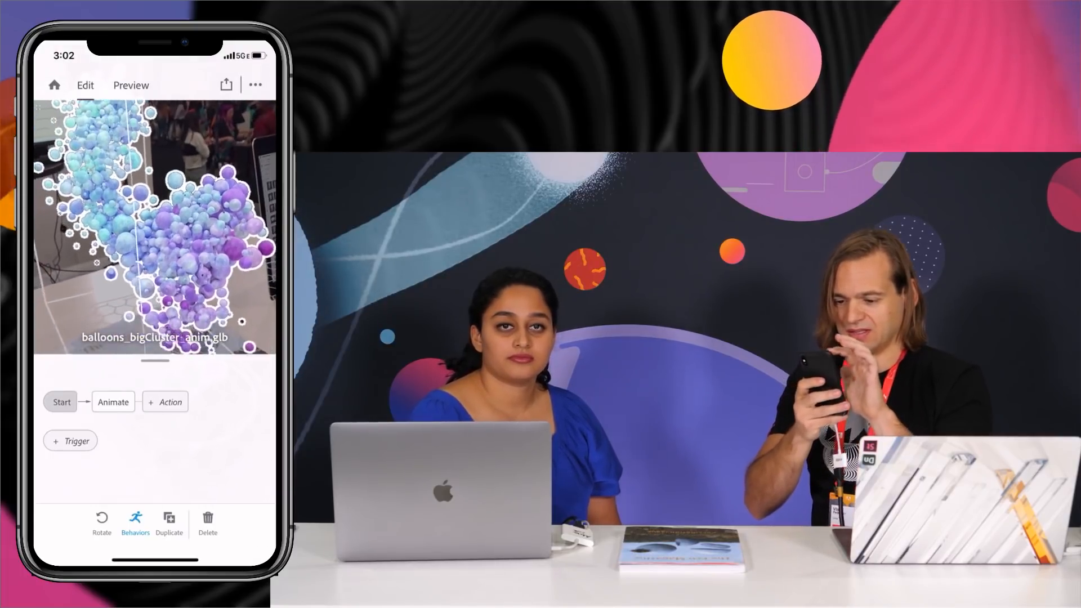
{"action": "left_click", "coordinate": [226, 141]}
{"action": "left_click", "coordinate": [180, 236]}
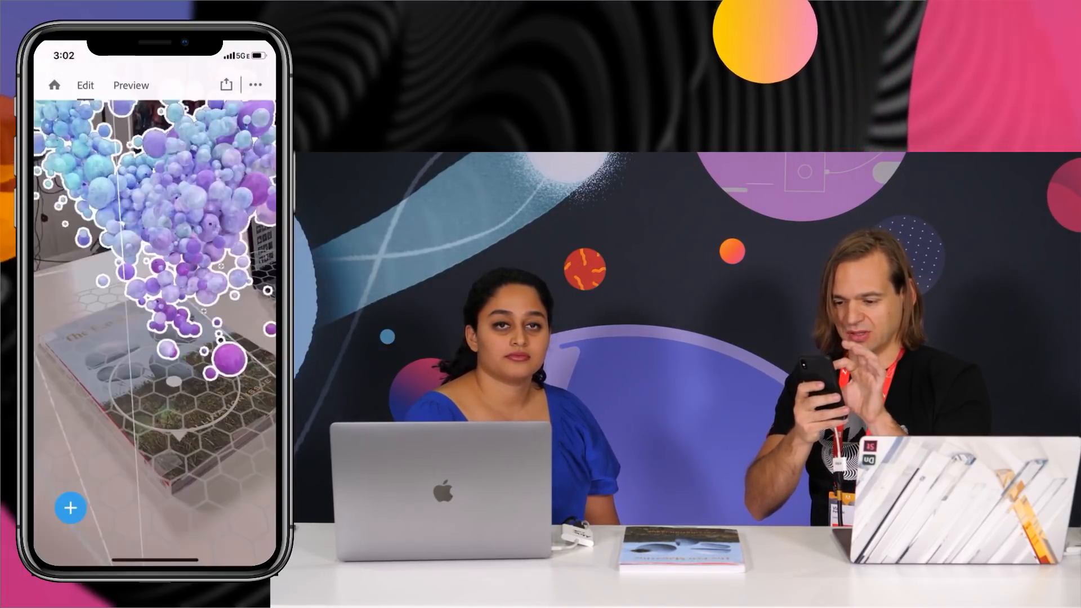